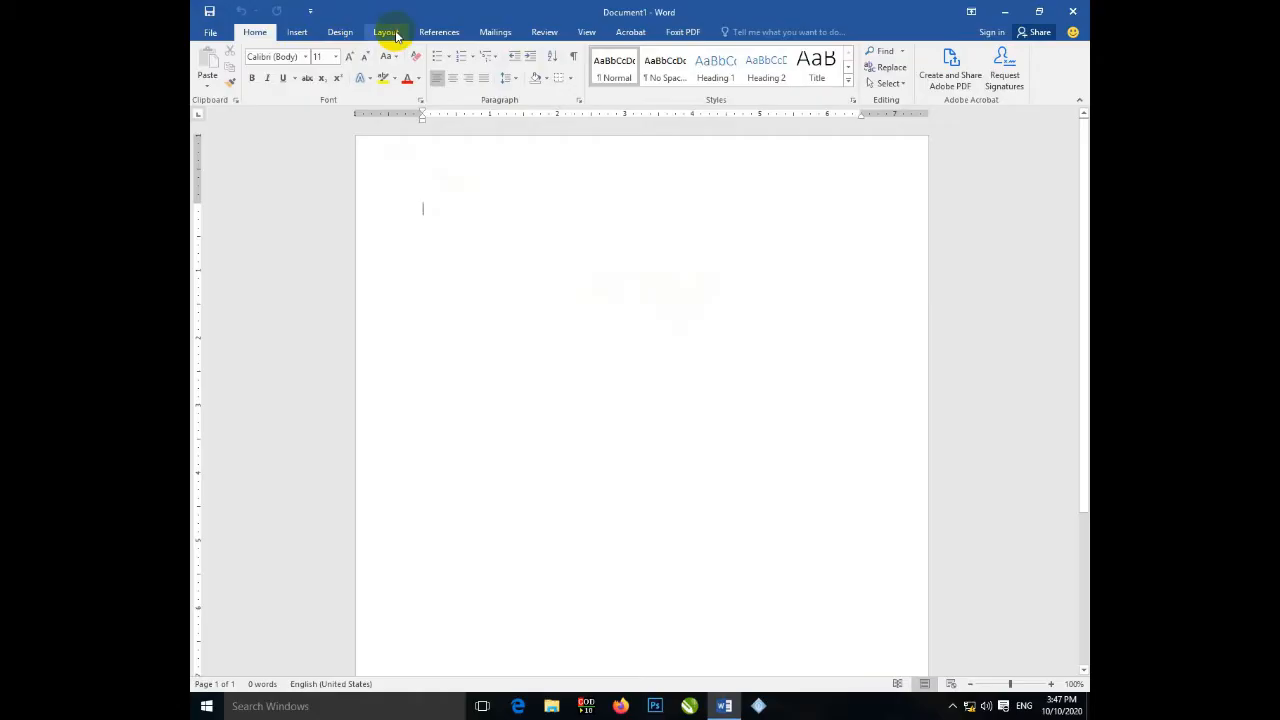
- Change the page orientation of the blank document to landscape
left_click(396, 36)
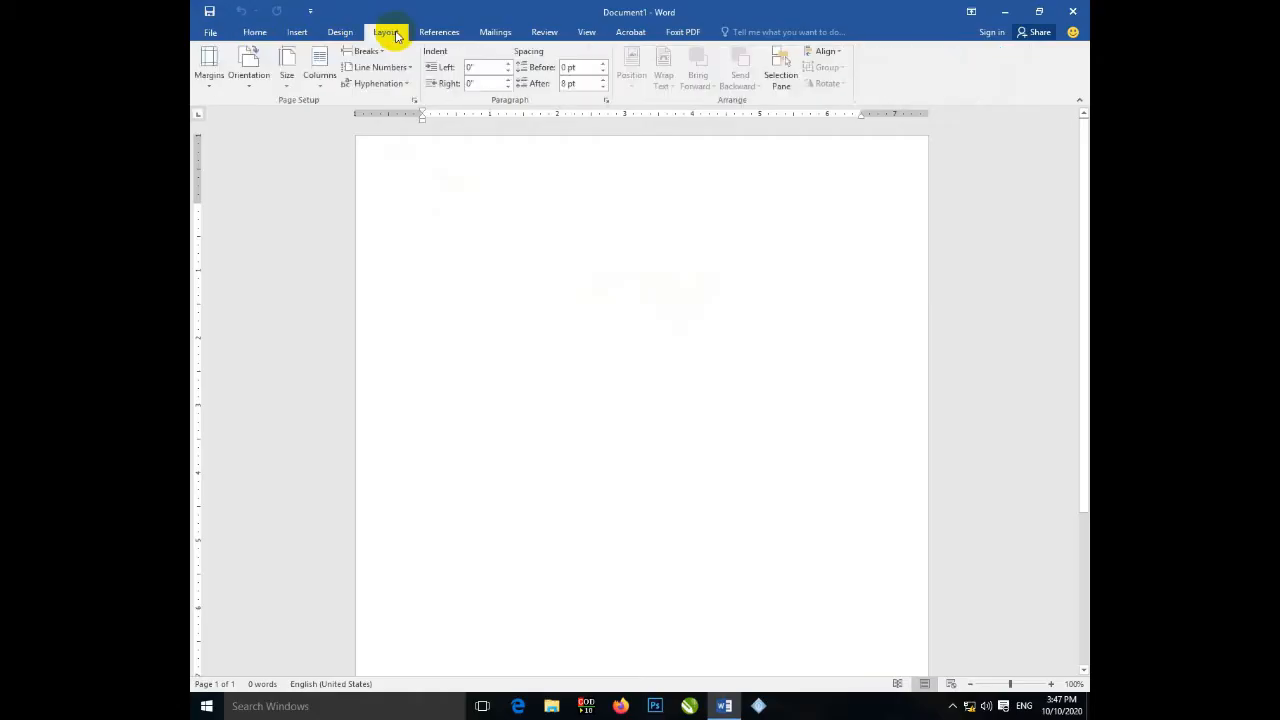
left_click(250, 88)
left_click(263, 139)
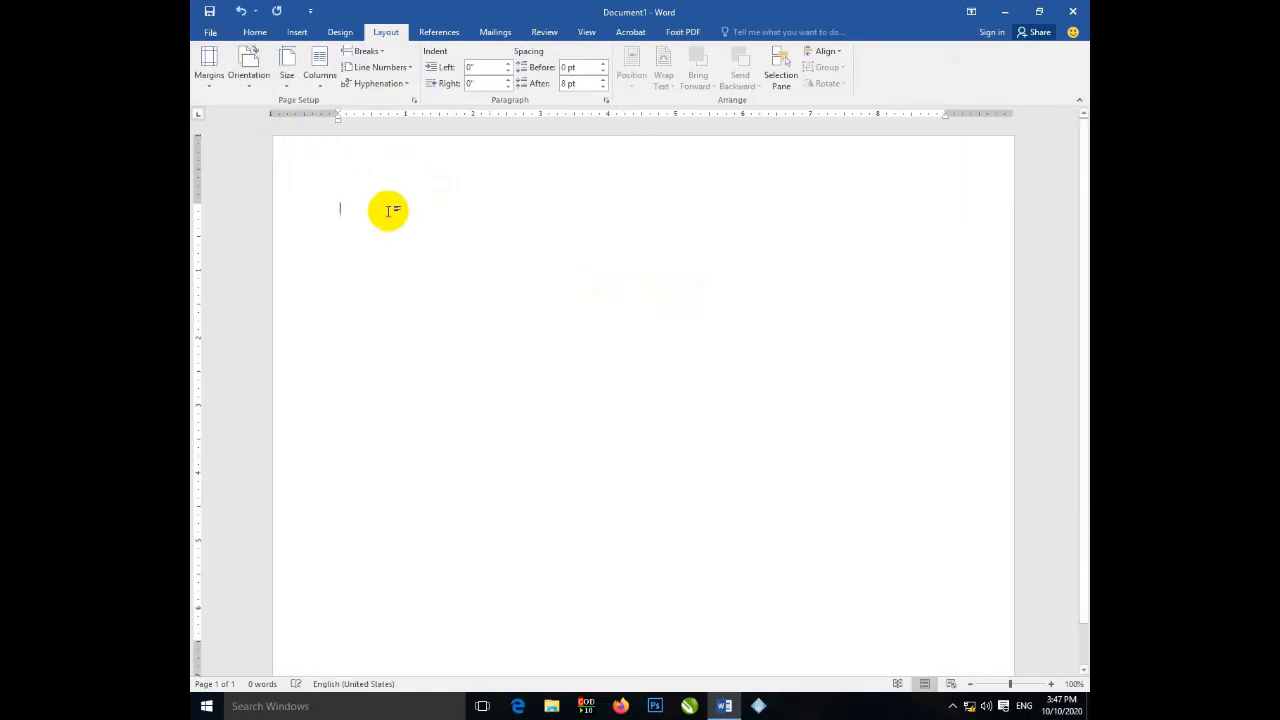
scroll(428, 252, "down", 2)
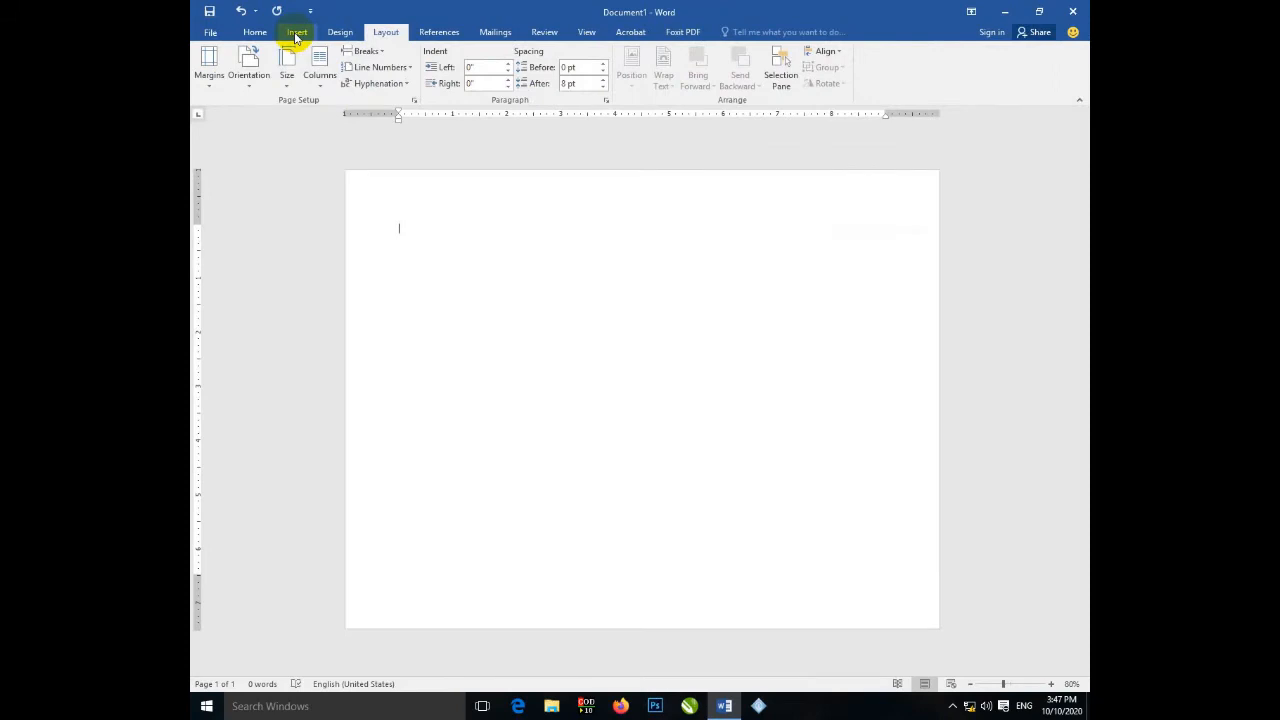
- Insert a straight vertical line about 4.2 inches tall near the page's left margin
left_click(296, 35)
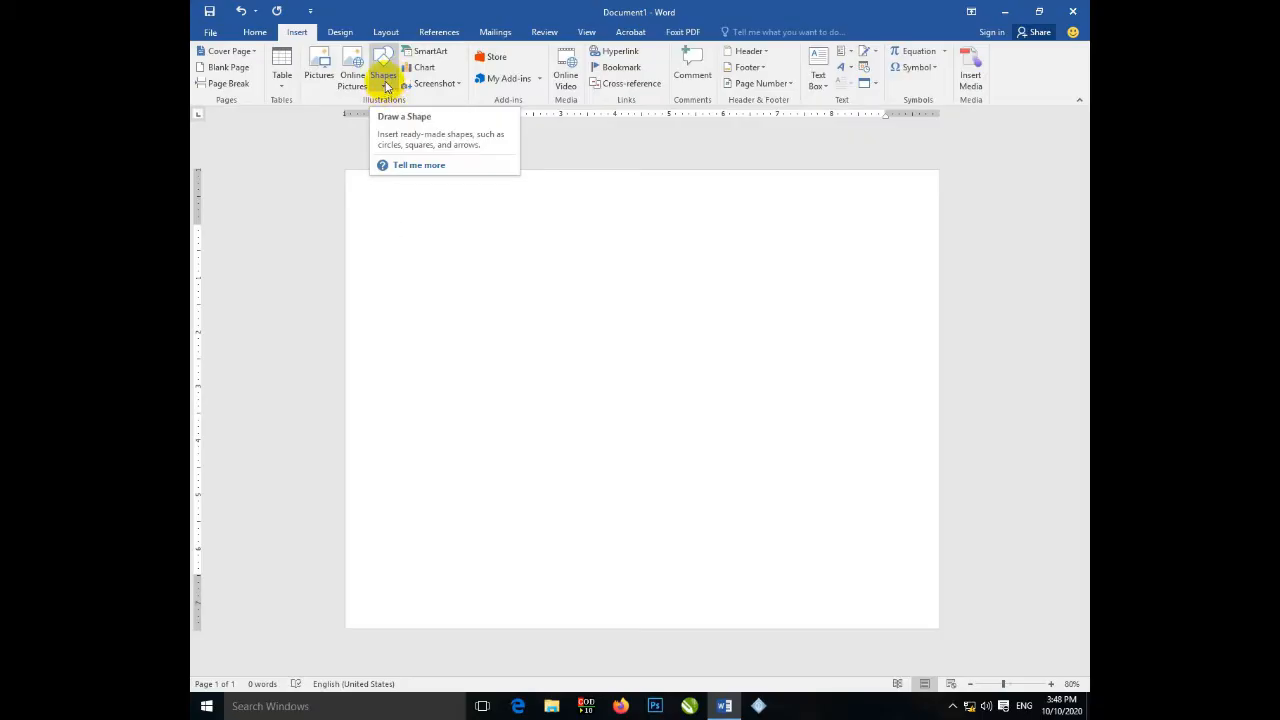
left_click(386, 84)
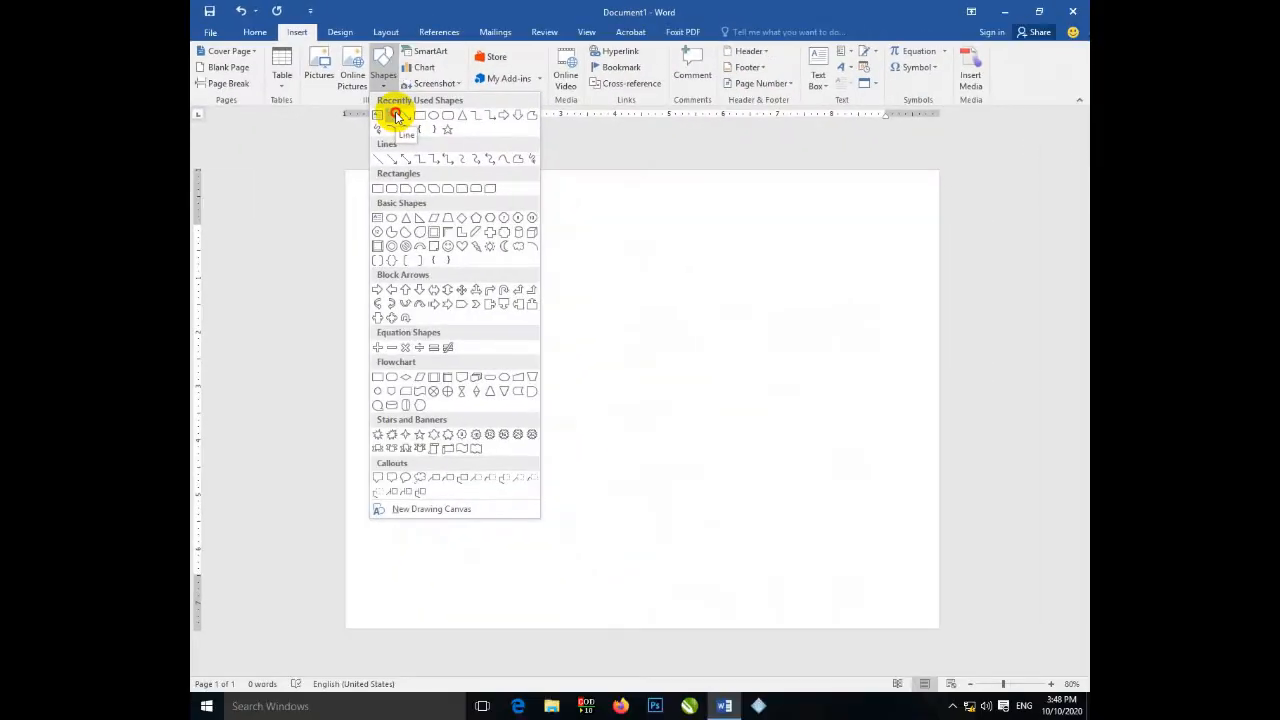
left_click(601, 228)
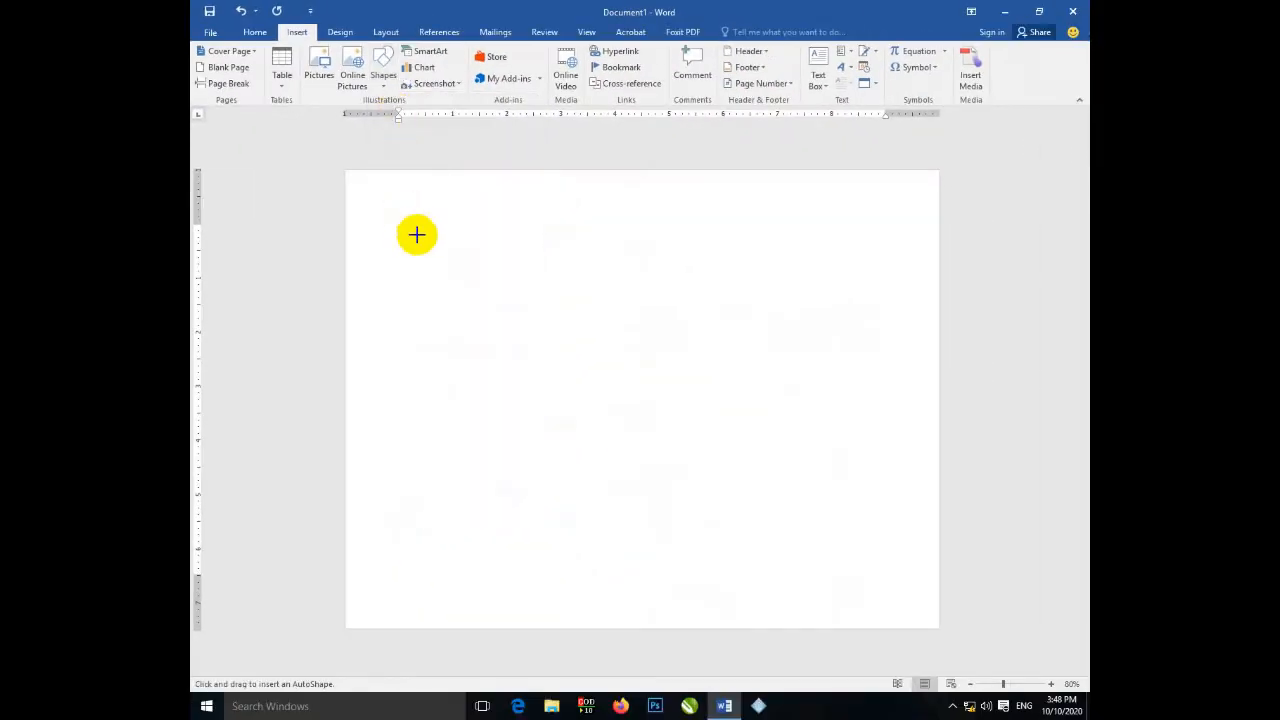
left_click_drag(417, 234, 417, 459)
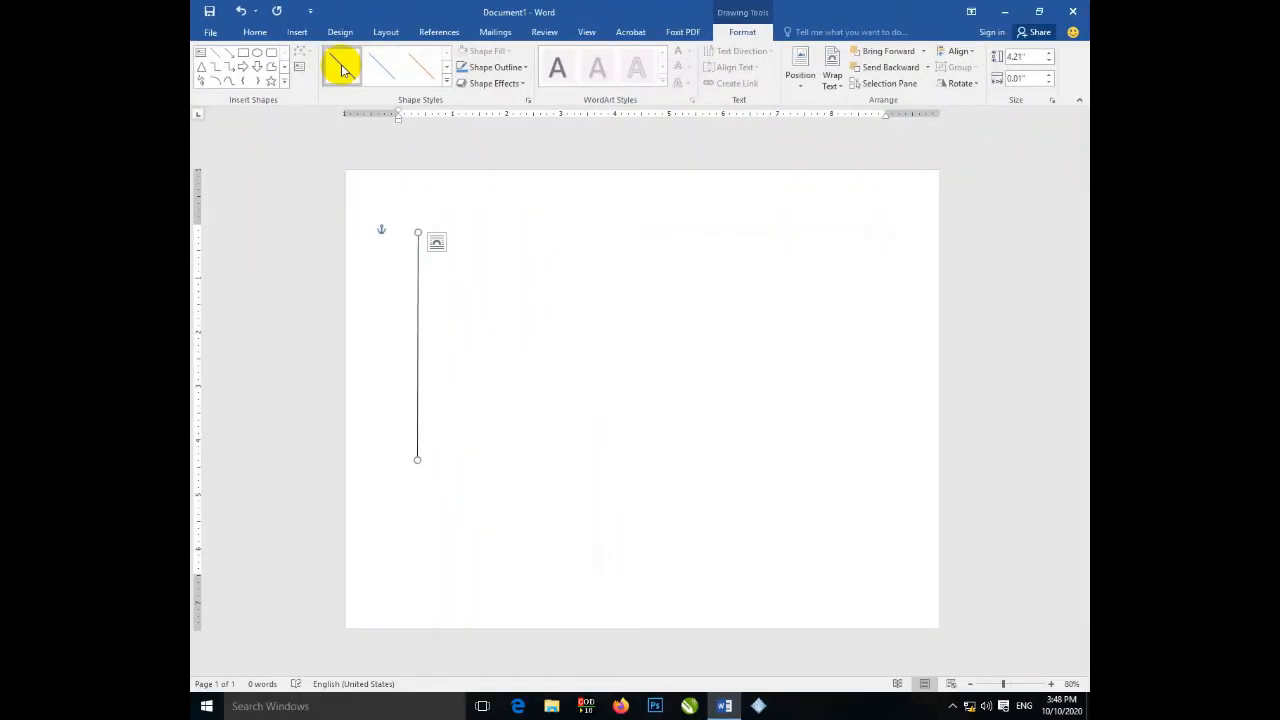
- Give the vertical line a black theme style and set its outline weight to 1½ pt
left_click(341, 68)
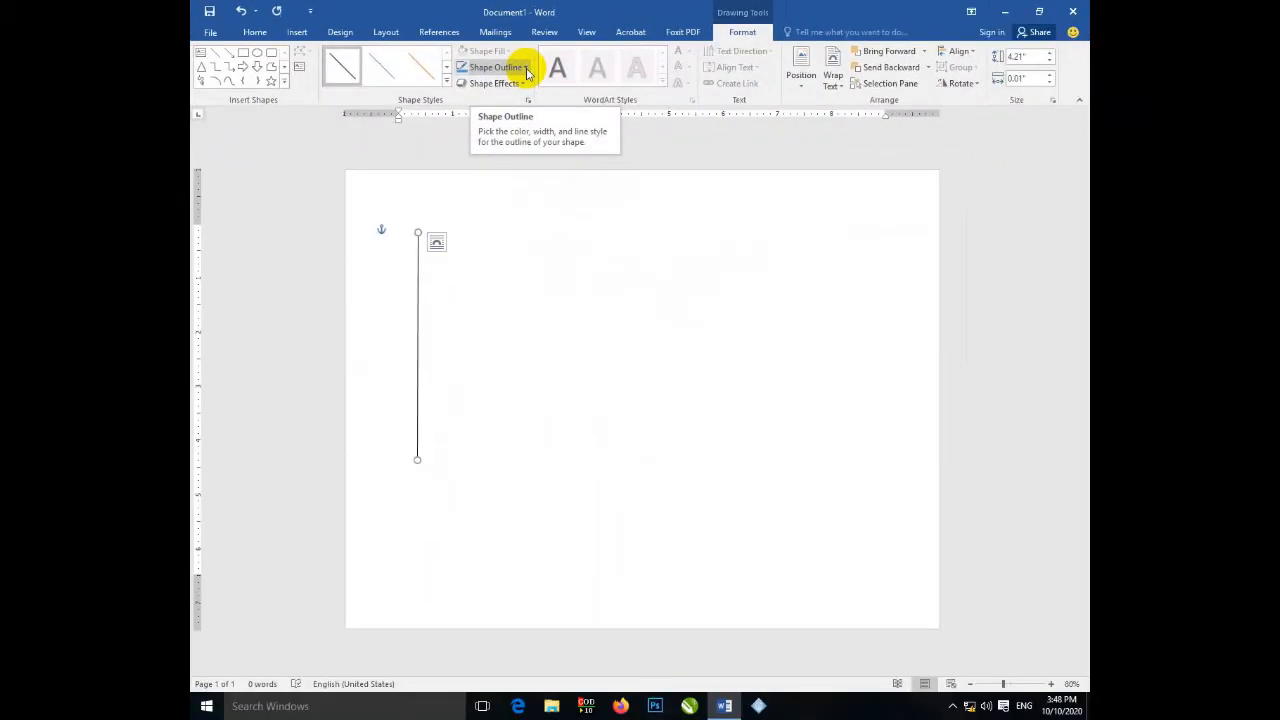
left_click(641, 138)
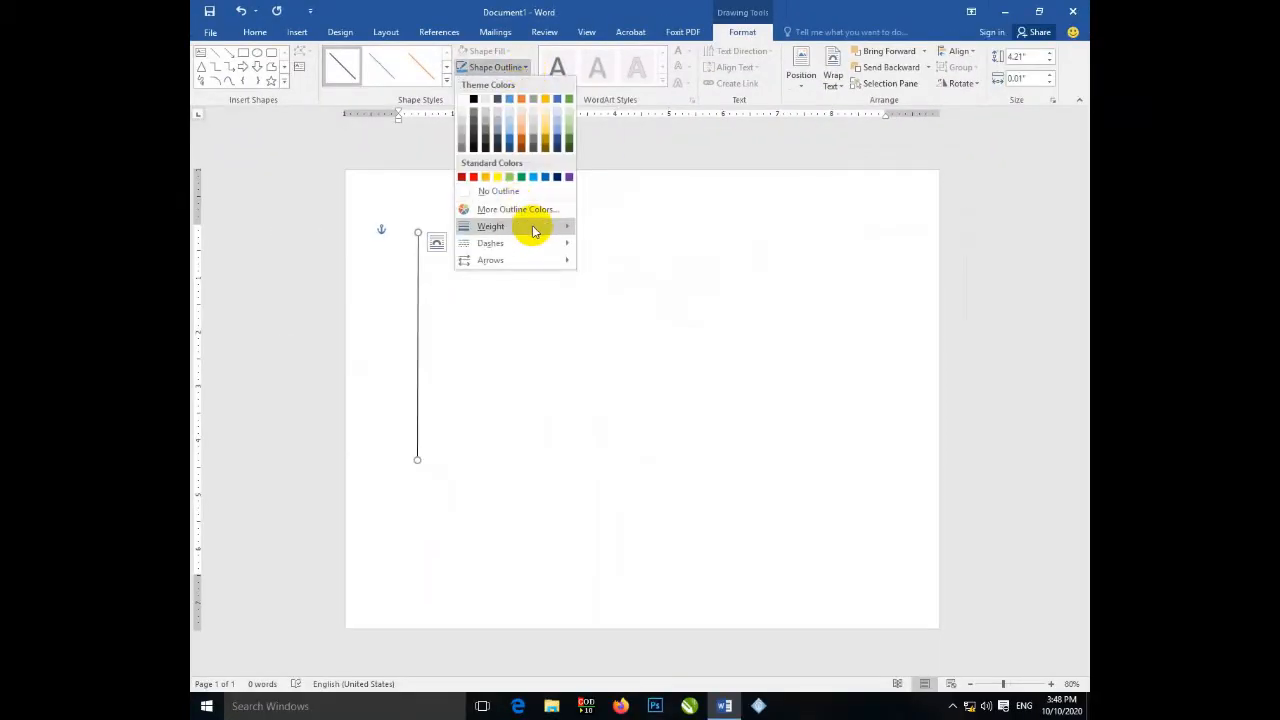
mouse_move(530, 226)
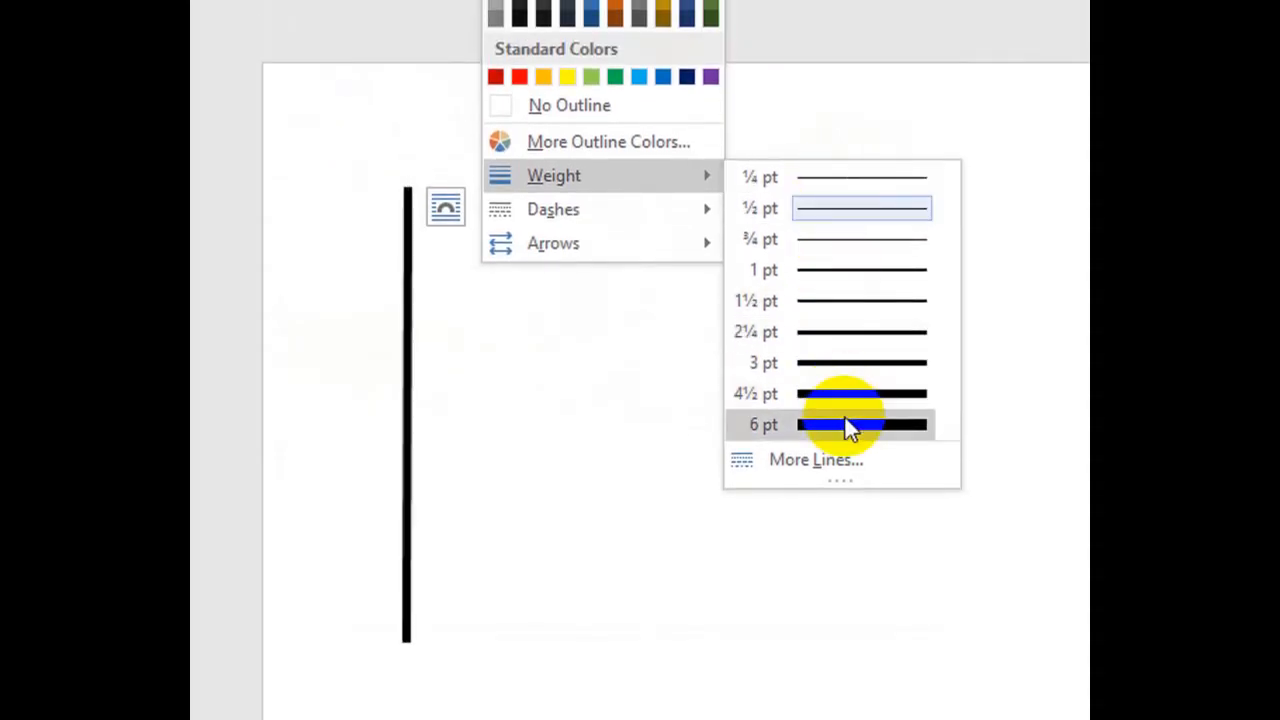
left_click(840, 306)
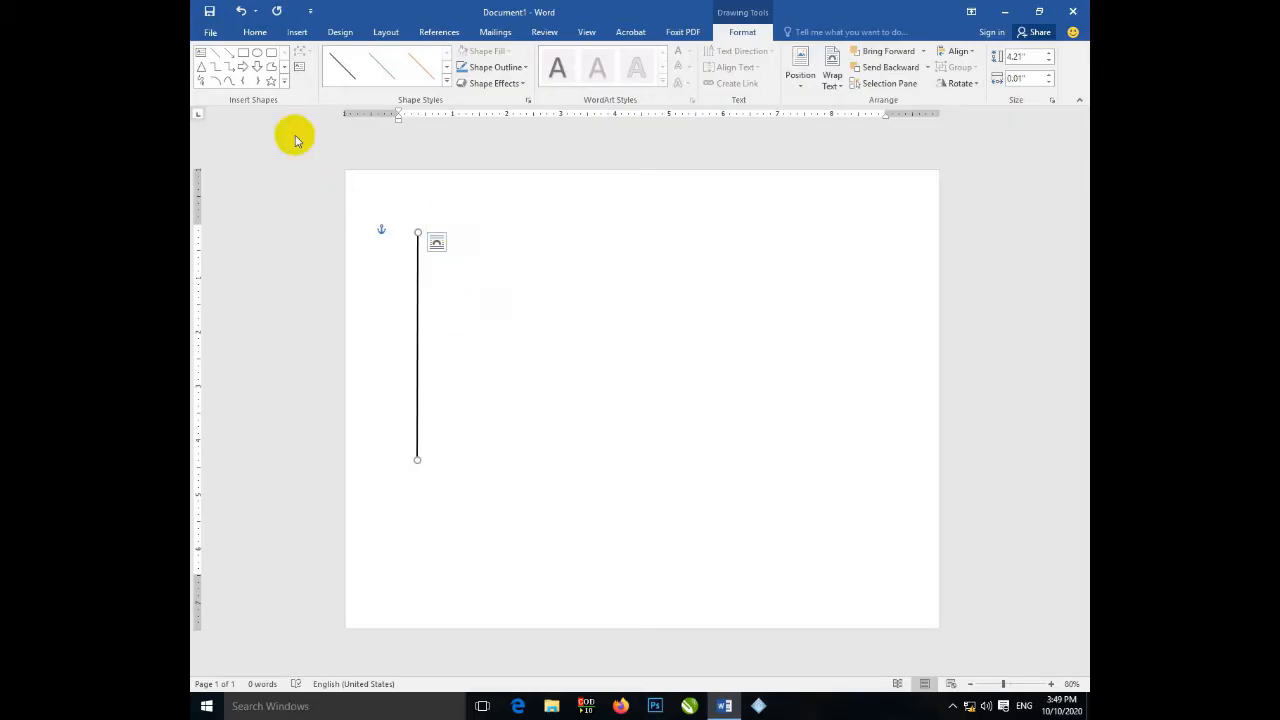
- Move the vertical line slightly to the right and down on the page
left_click(255, 32)
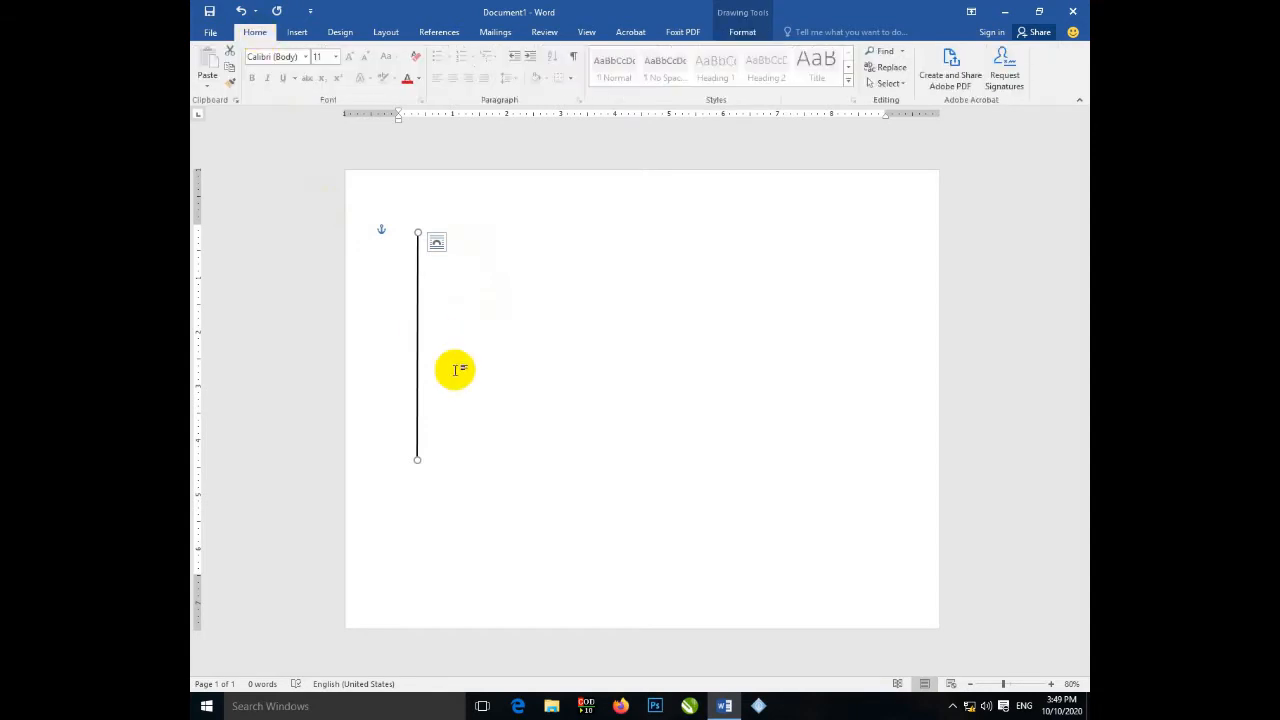
left_click(437, 374)
left_click(418, 378)
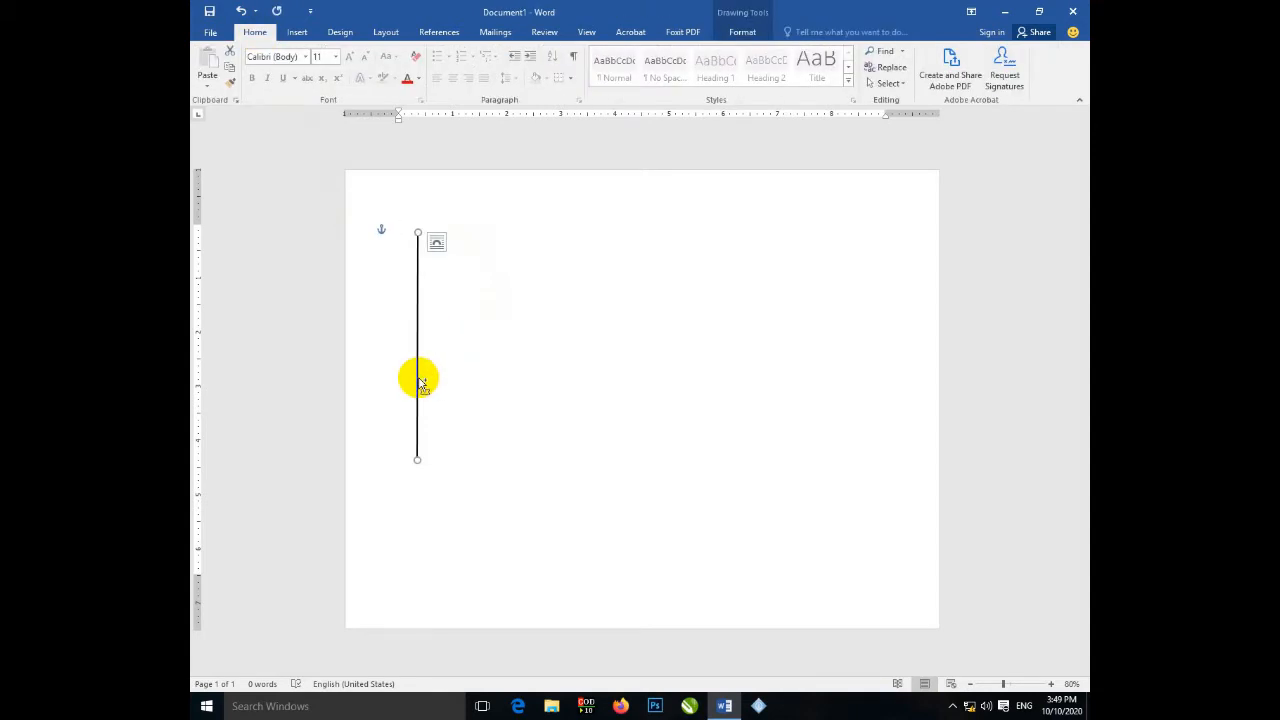
left_click(614, 251)
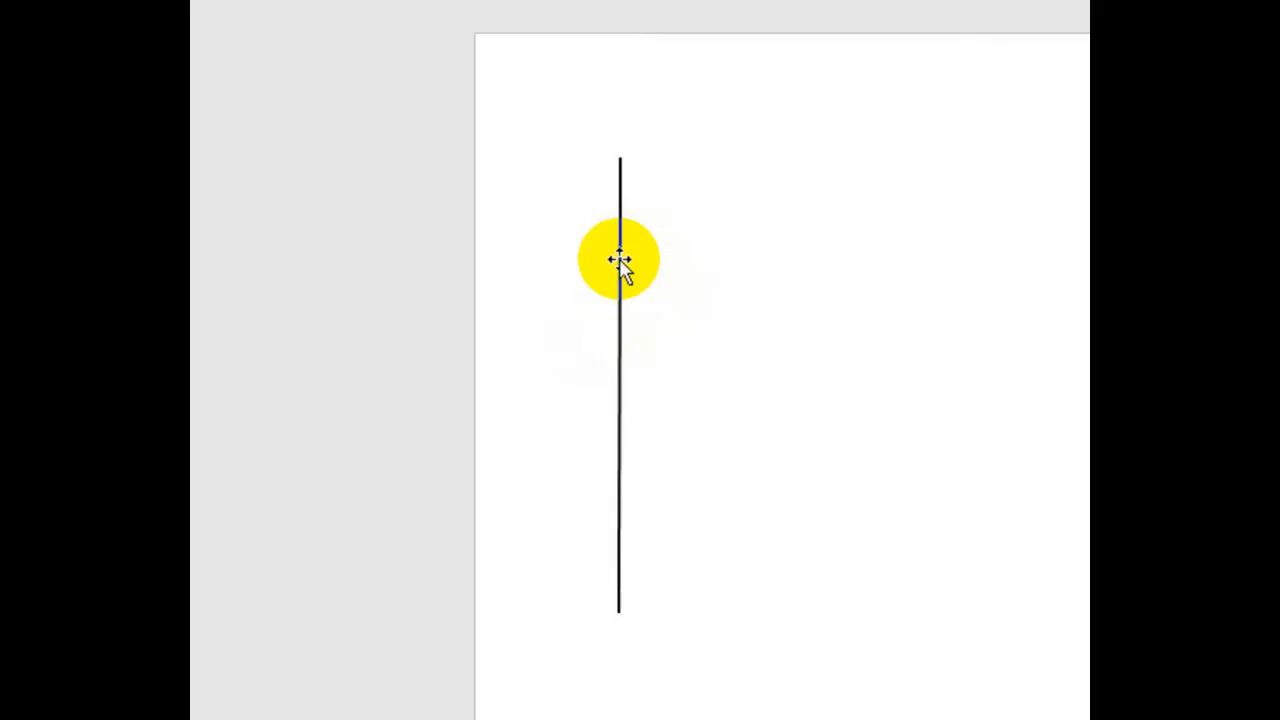
left_click_drag(620, 262, 674, 289)
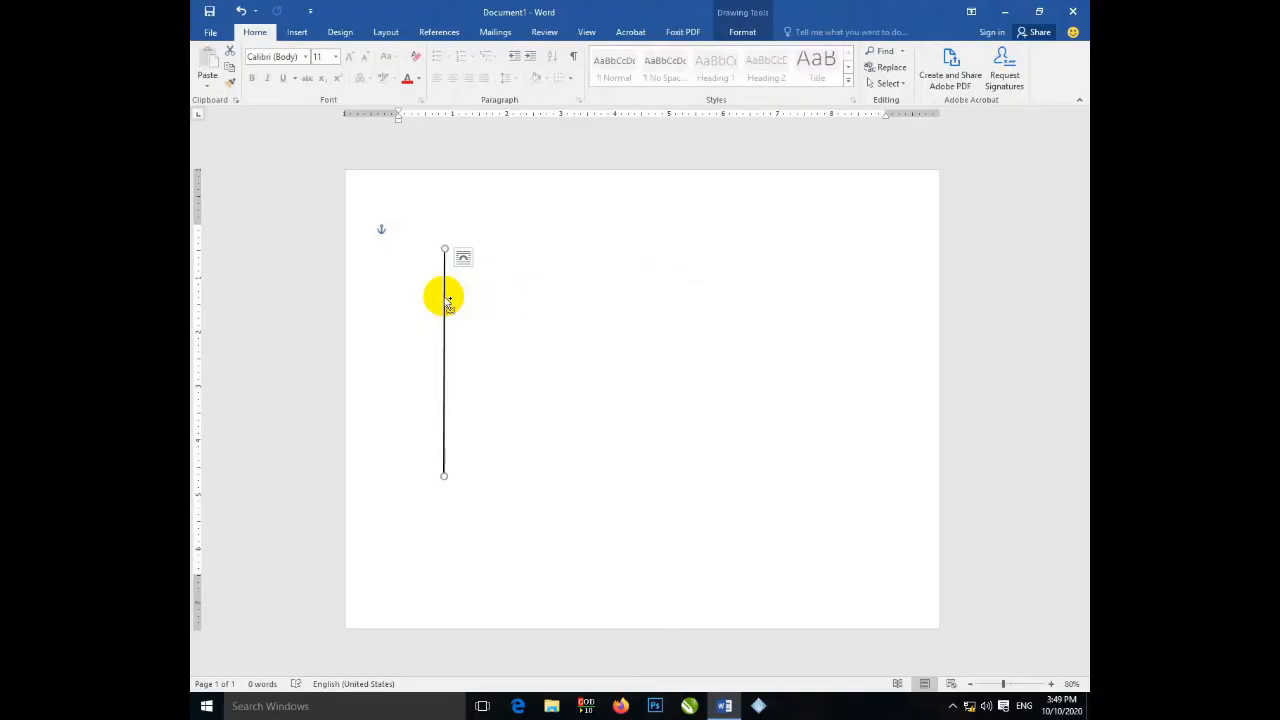
key("ctrl+z")
- Duplicate the vertical line keeping its source formatting, and reshape the copy into a horizontal axis starting at the vertical line's lower end
right_click(444, 297)
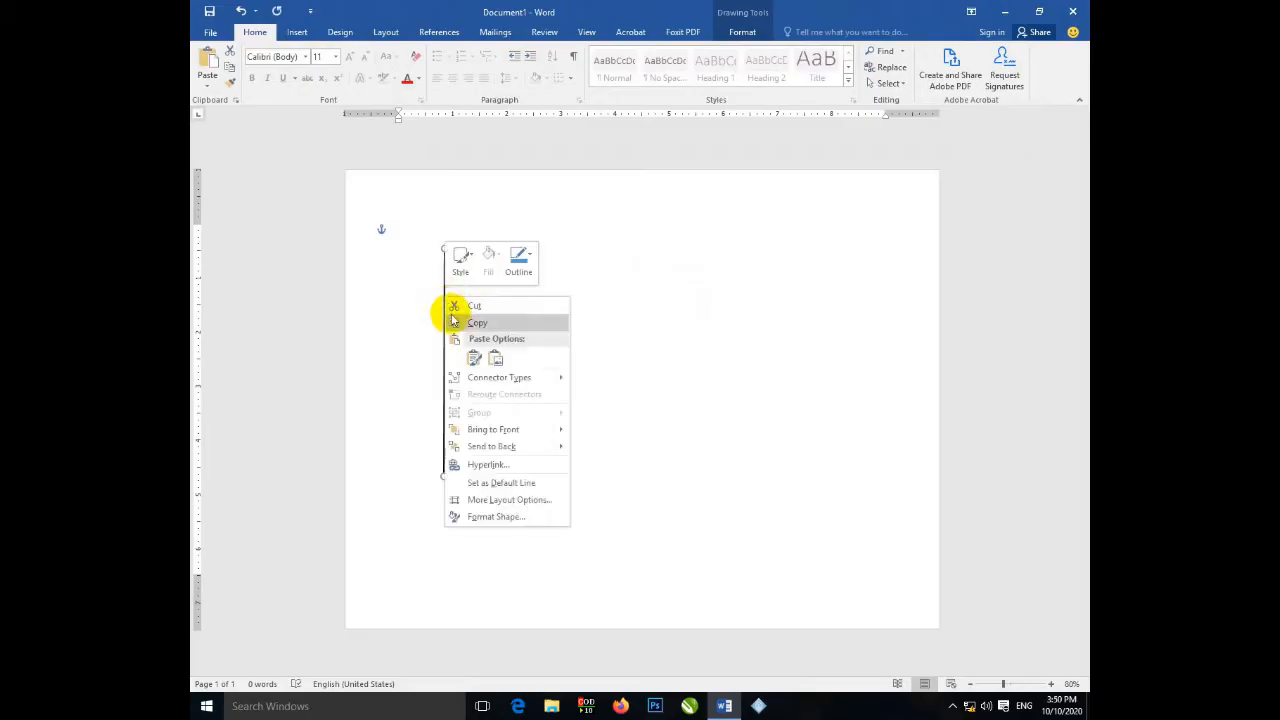
left_click(456, 324)
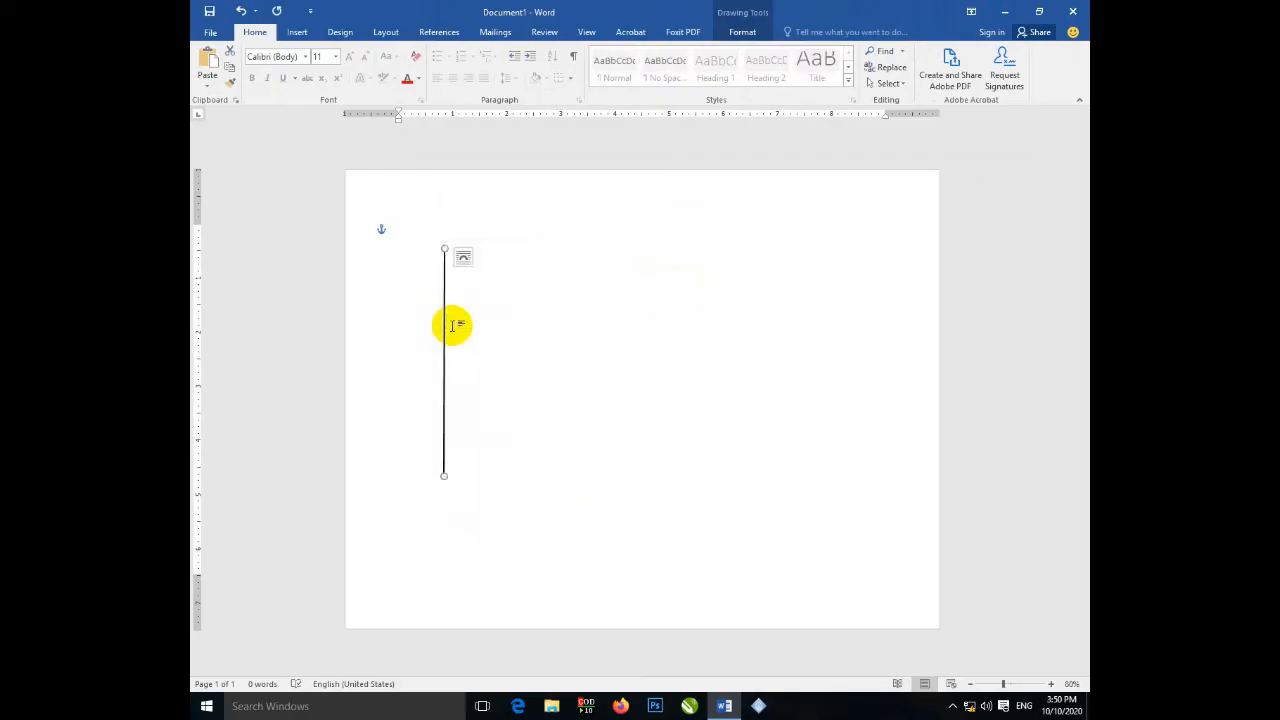
left_click(553, 347)
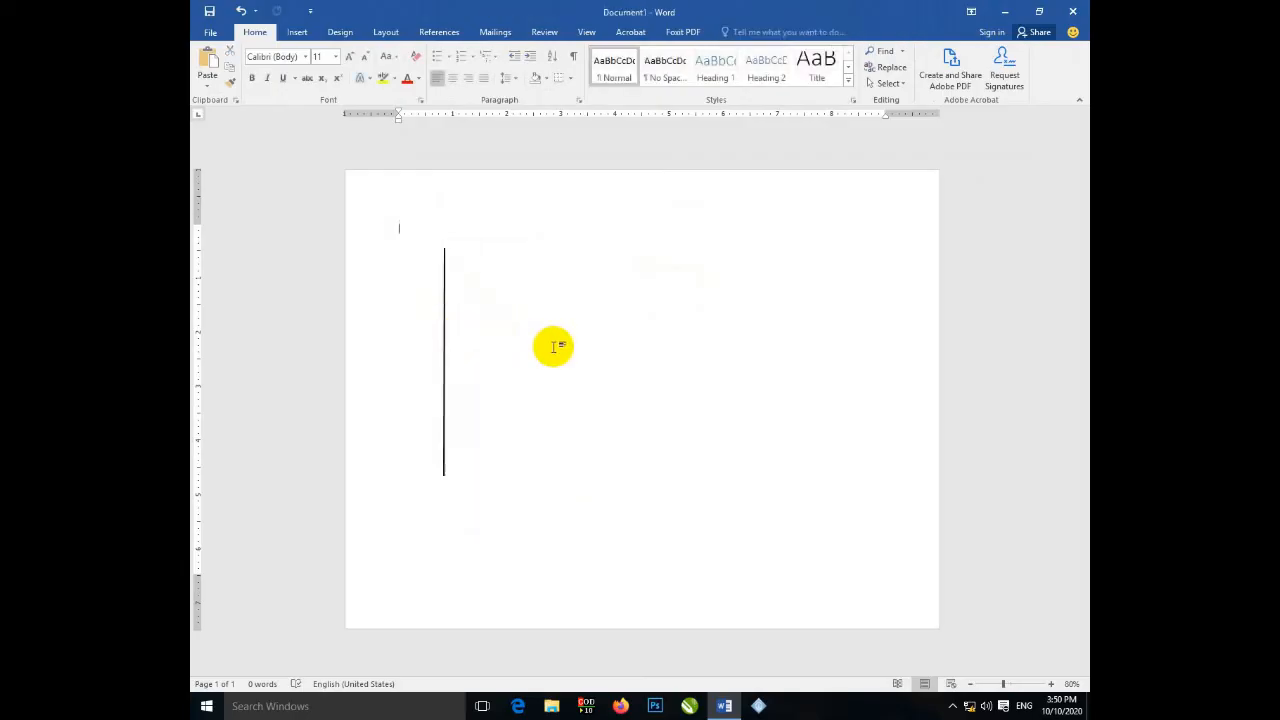
right_click(555, 350)
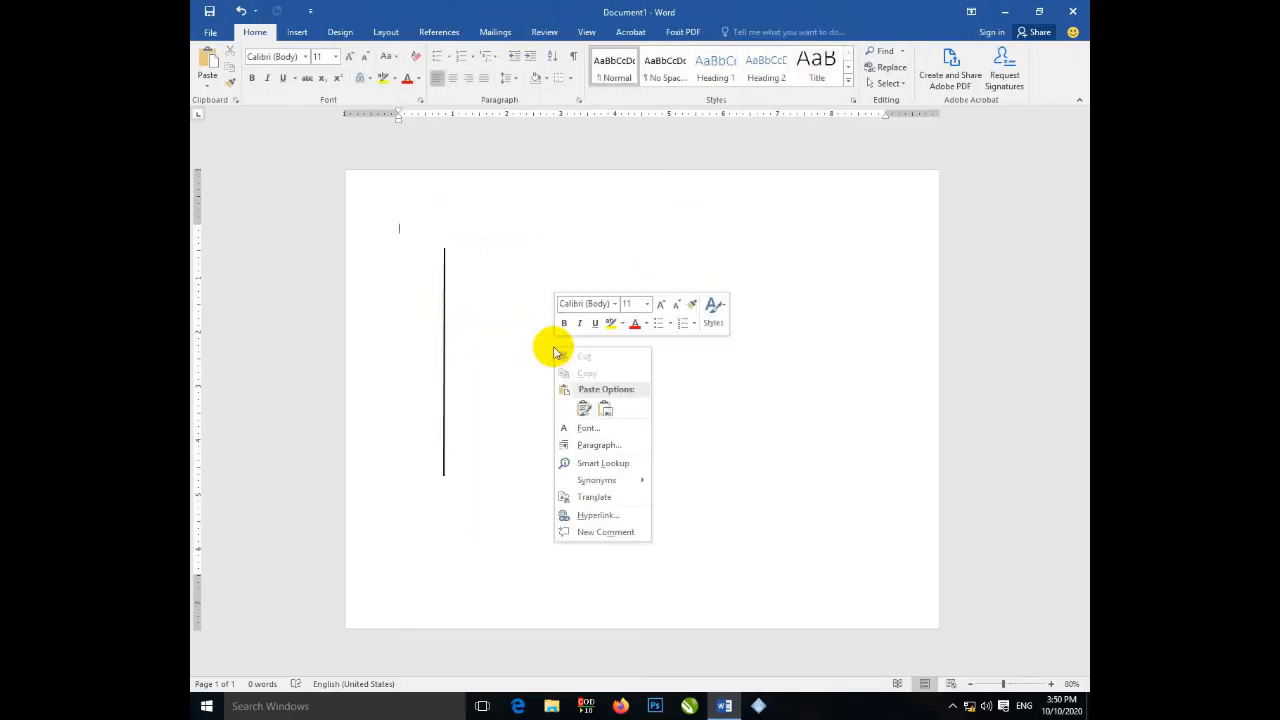
left_click(605, 409)
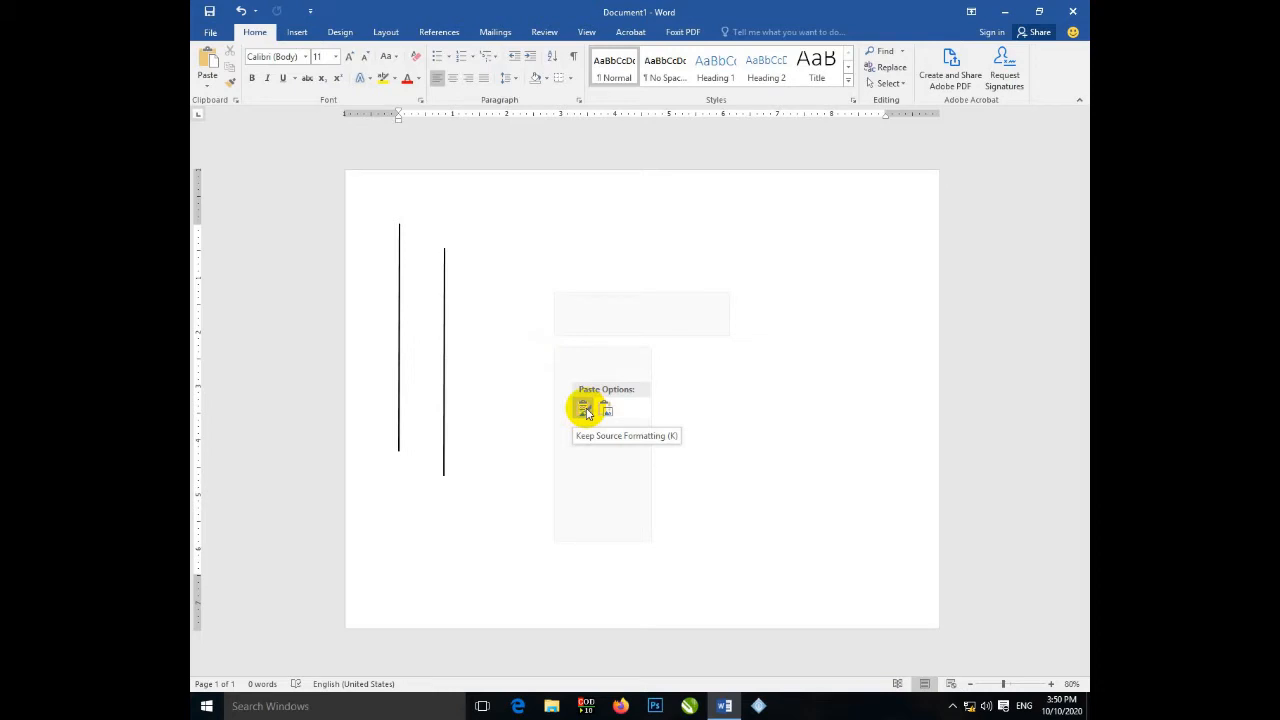
left_click(585, 409)
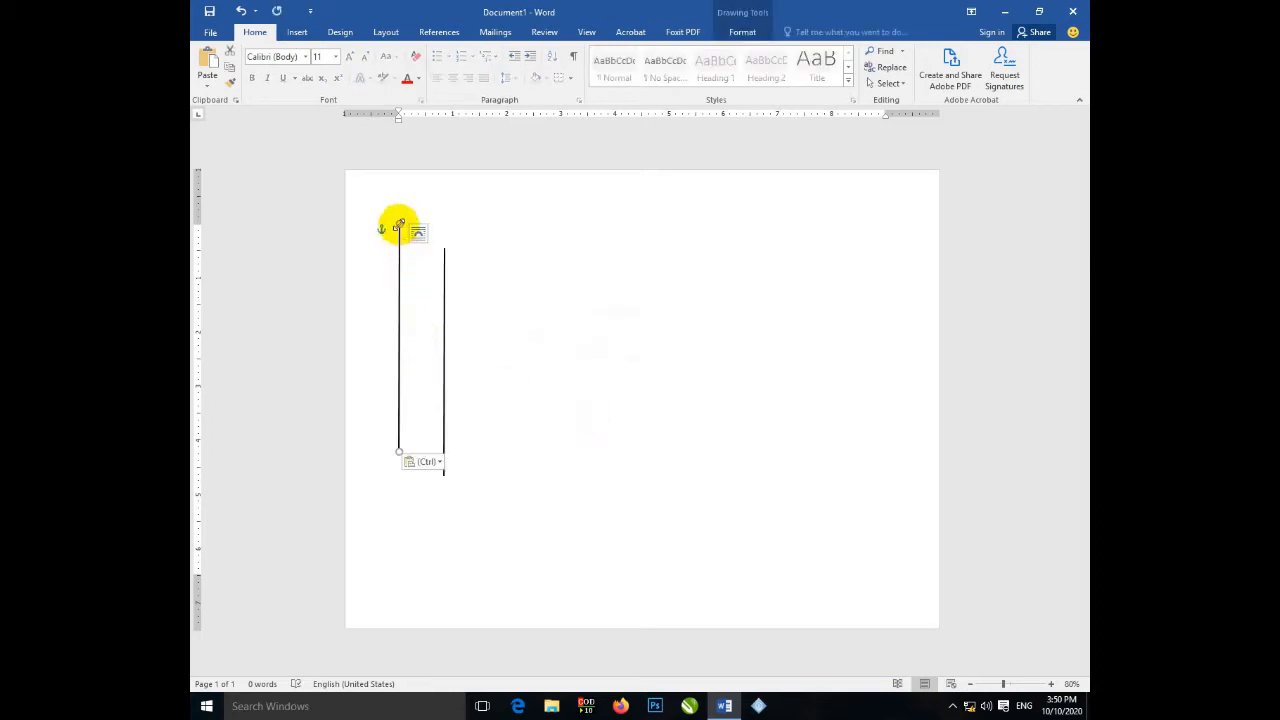
mouse_move(399, 225)
left_mouse_down()
mouse_move(437, 471)
mouse_move(414, 443)
mouse_move(689, 490)
mouse_move(738, 478)
mouse_move(709, 474)
left_mouse_up()
left_click(523, 447)
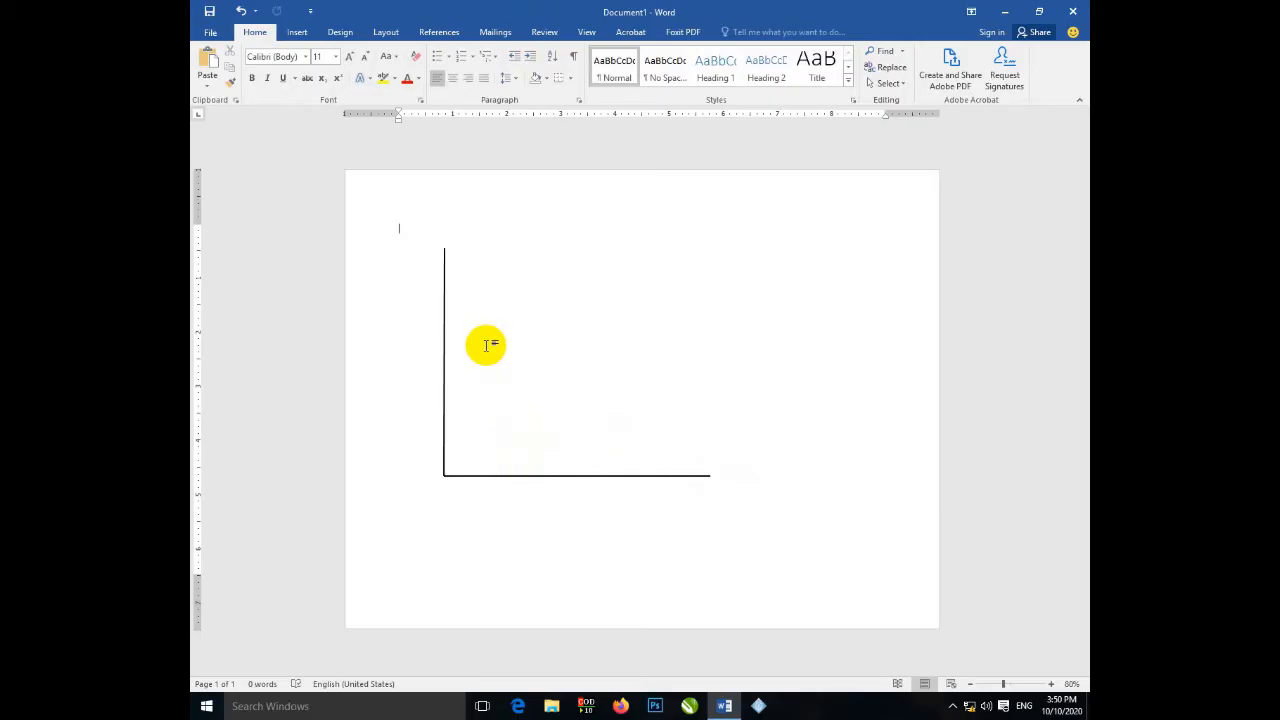
- Draw a downward-sloping line between the axes, about 3 inches high and 3.9 inches wide
left_click(297, 33)
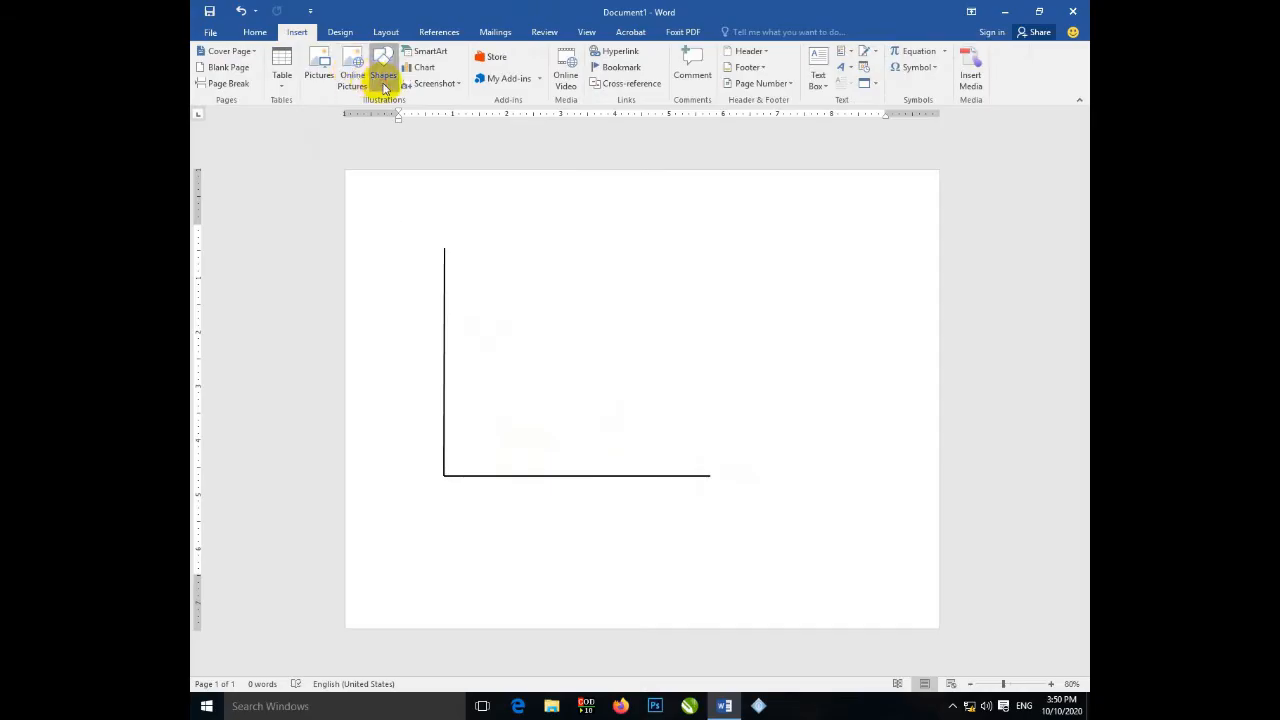
left_click(382, 78)
left_click(392, 115)
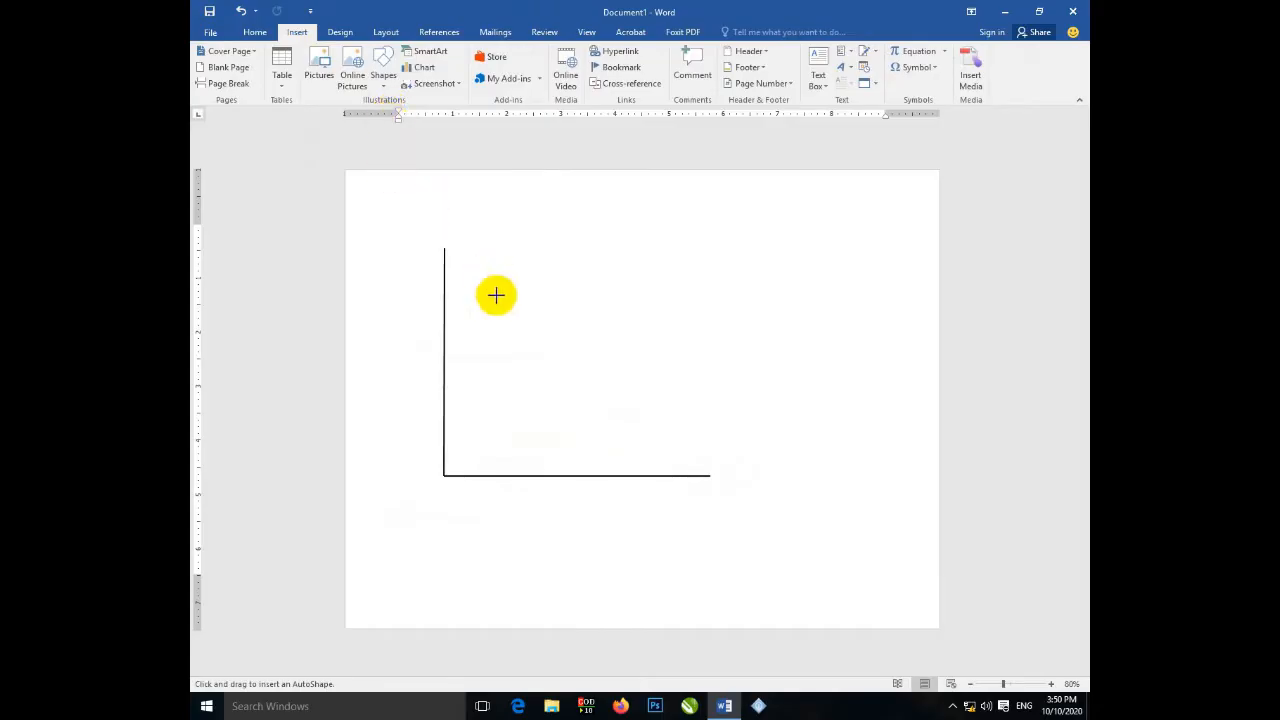
mouse_move(457, 283)
left_mouse_down()
mouse_move(634, 443)
mouse_move(683, 446)
mouse_move(669, 446)
left_mouse_up()
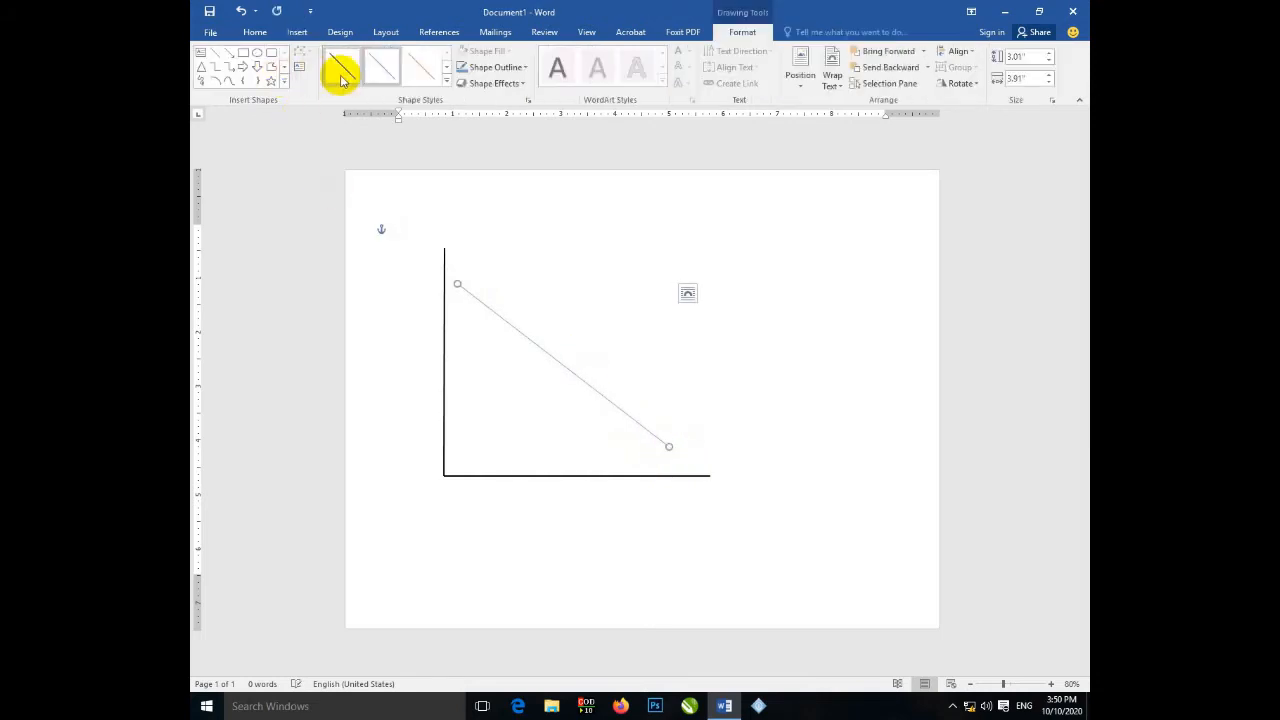
- Apply the thickest orange theme line style to the downward-sloping line
left_click(447, 83)
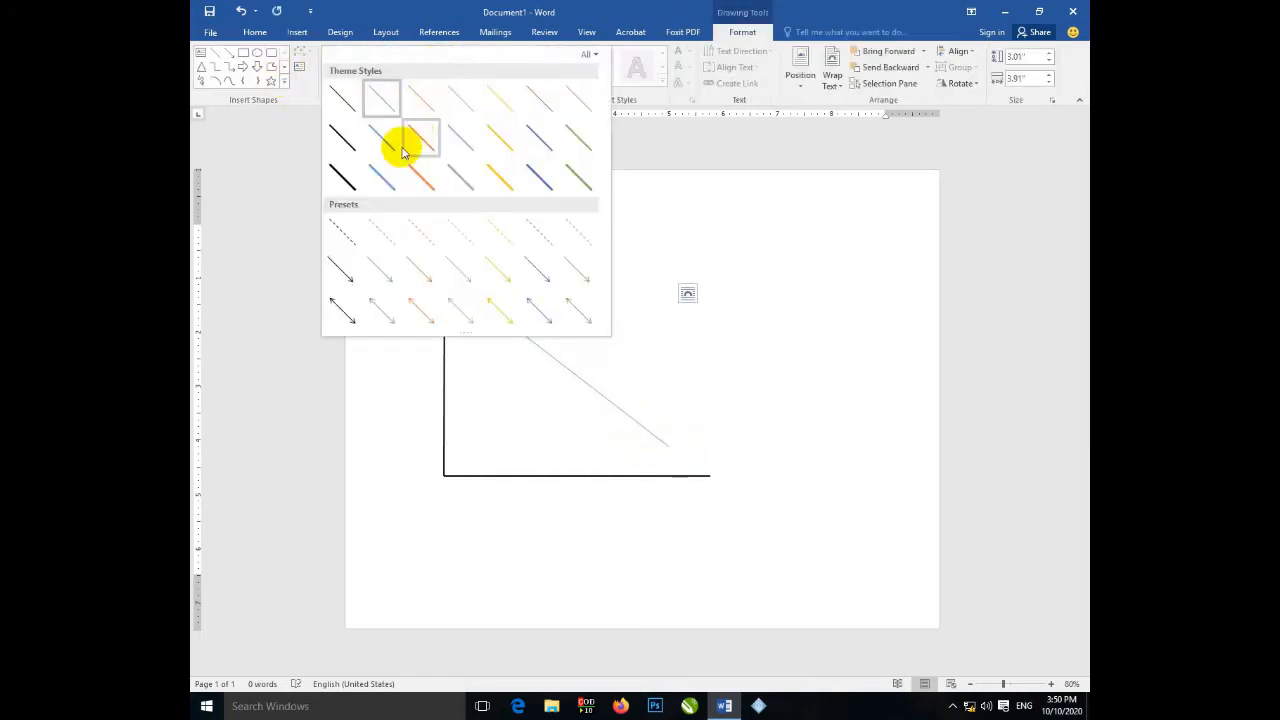
left_click(395, 11)
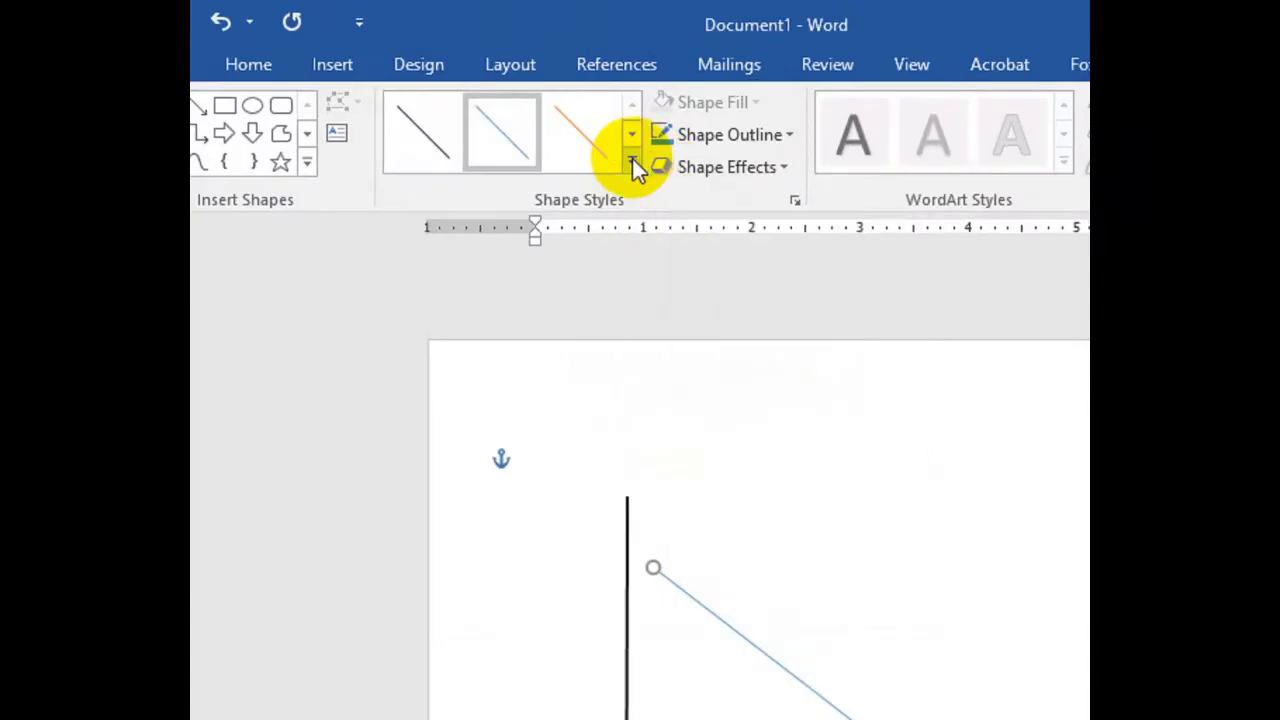
left_click(632, 160)
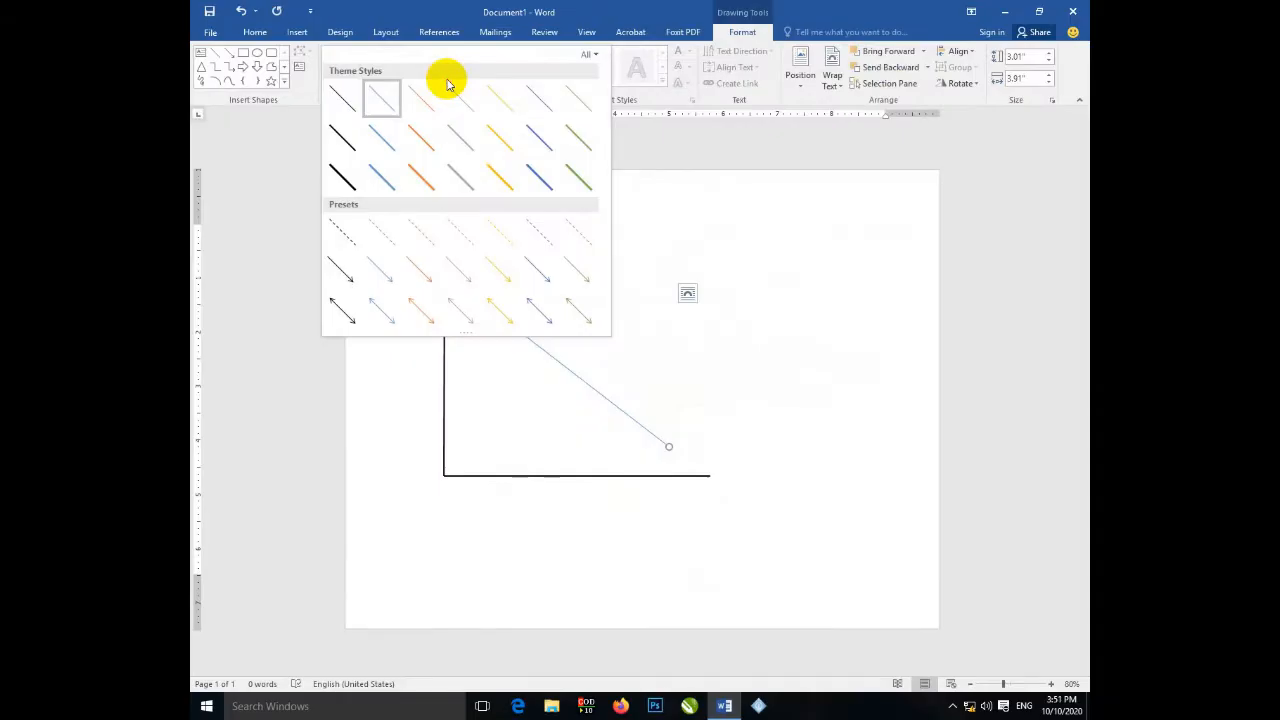
left_click(428, 181)
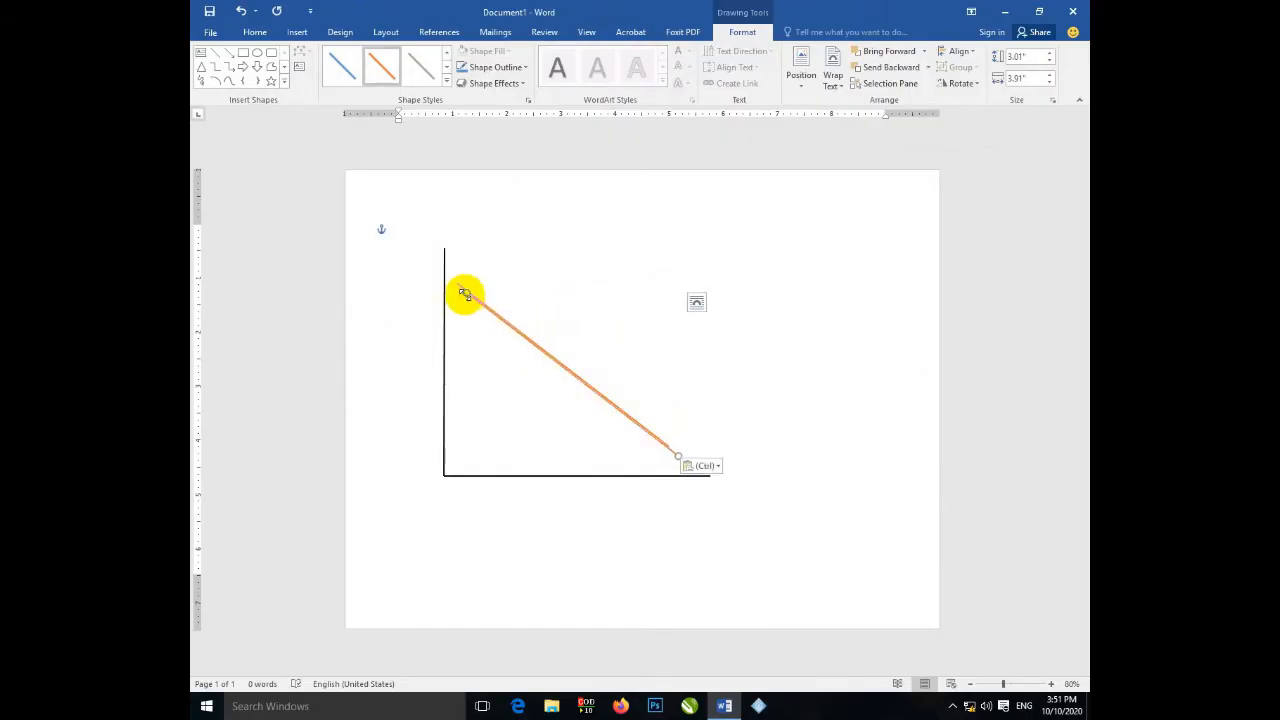
- Duplicate the orange line and reshape the copy into an upward-sloping line crossing it, about 2.8 inches high and 3.55 inches wide
left_click_drag(458, 285, 611, 268)
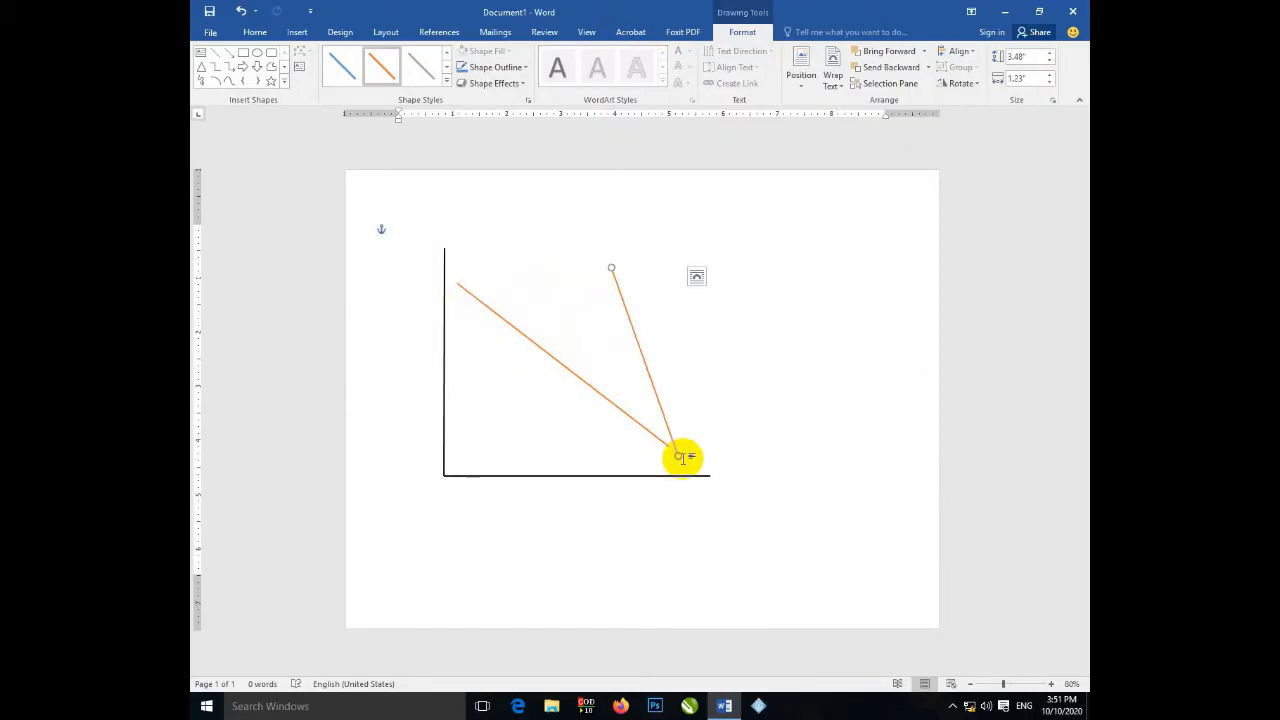
left_click_drag(677, 455, 477, 451)
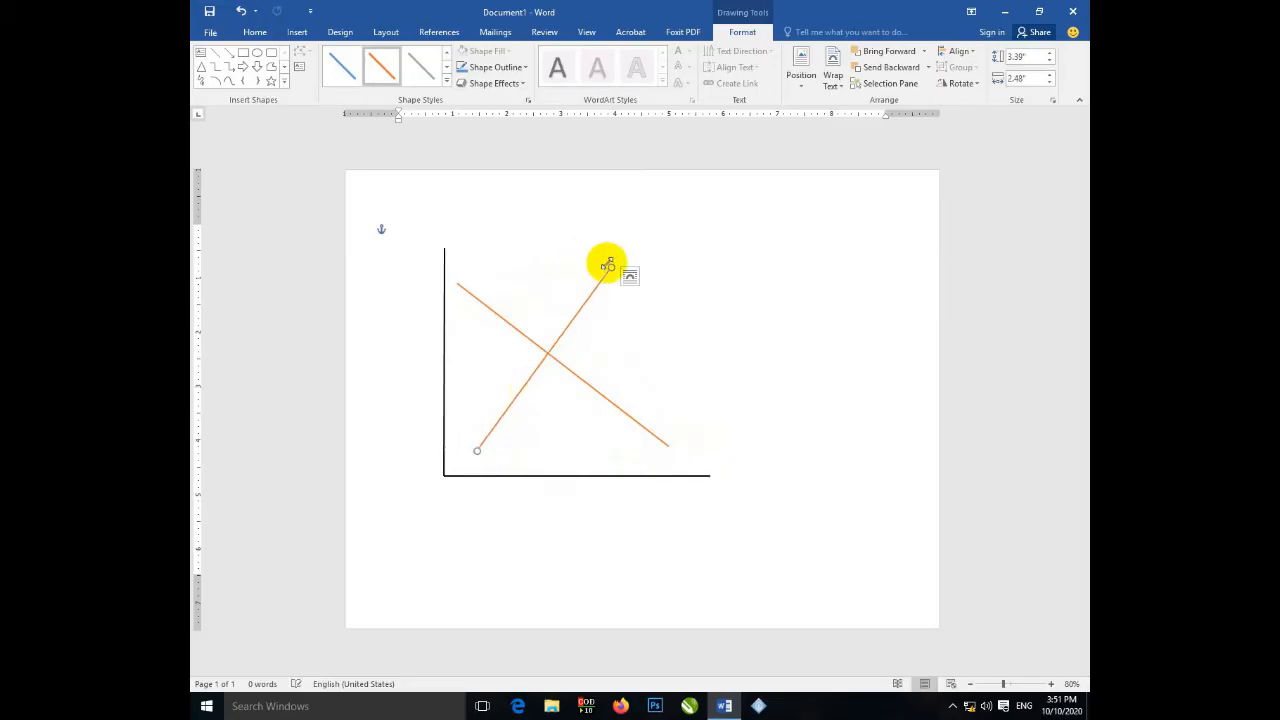
left_click_drag(612, 268, 669, 299)
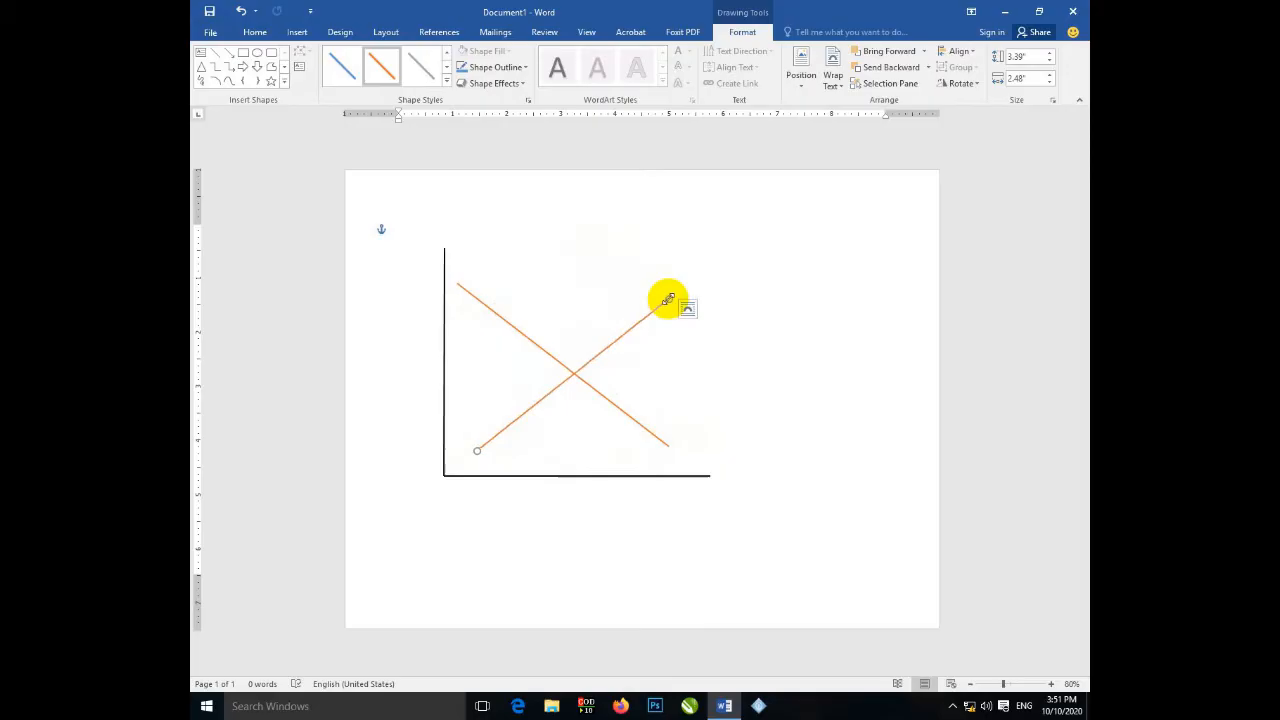
- Apply the thickest green theme line style to the upward-sloping line and deselect it
left_click(447, 83)
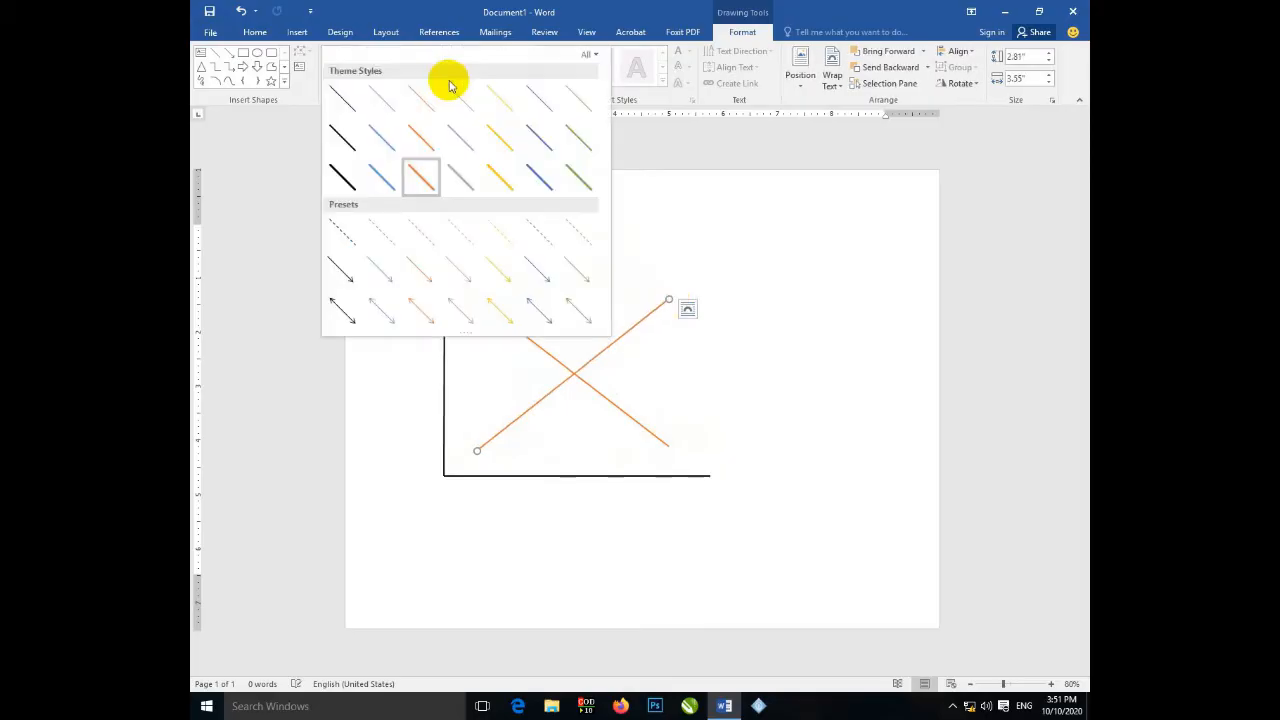
left_click(578, 175)
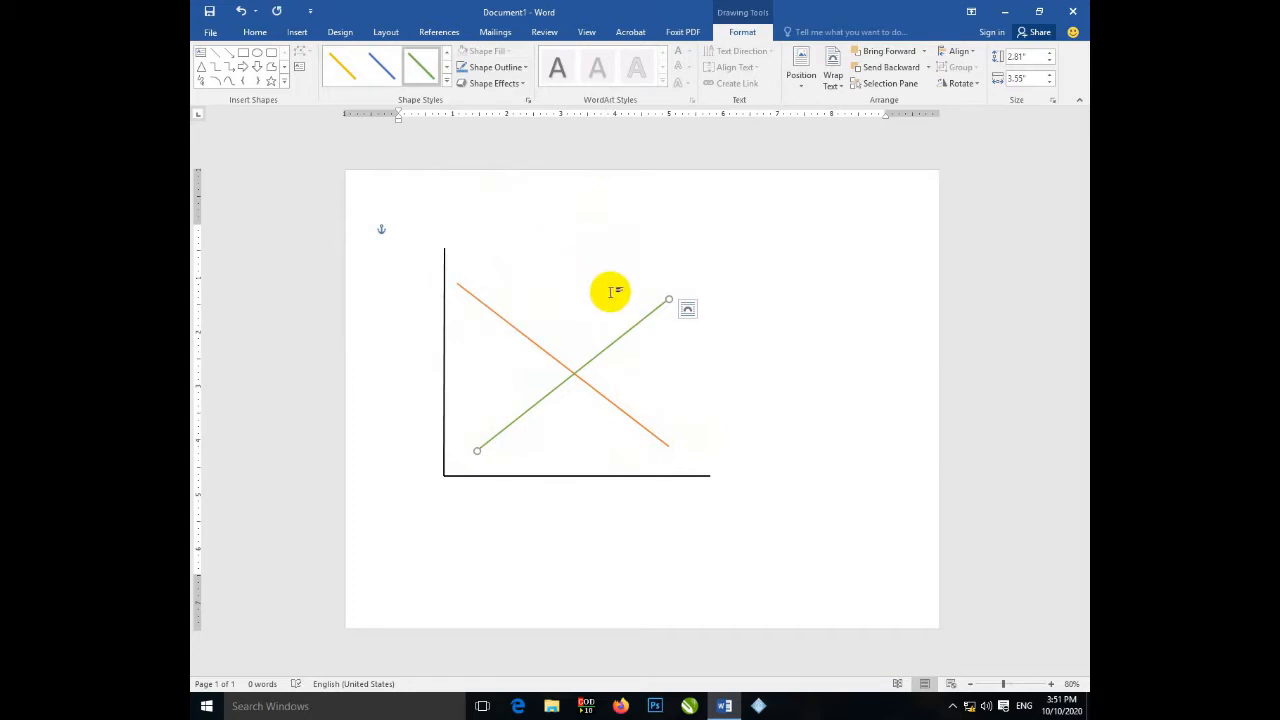
left_click(750, 278)
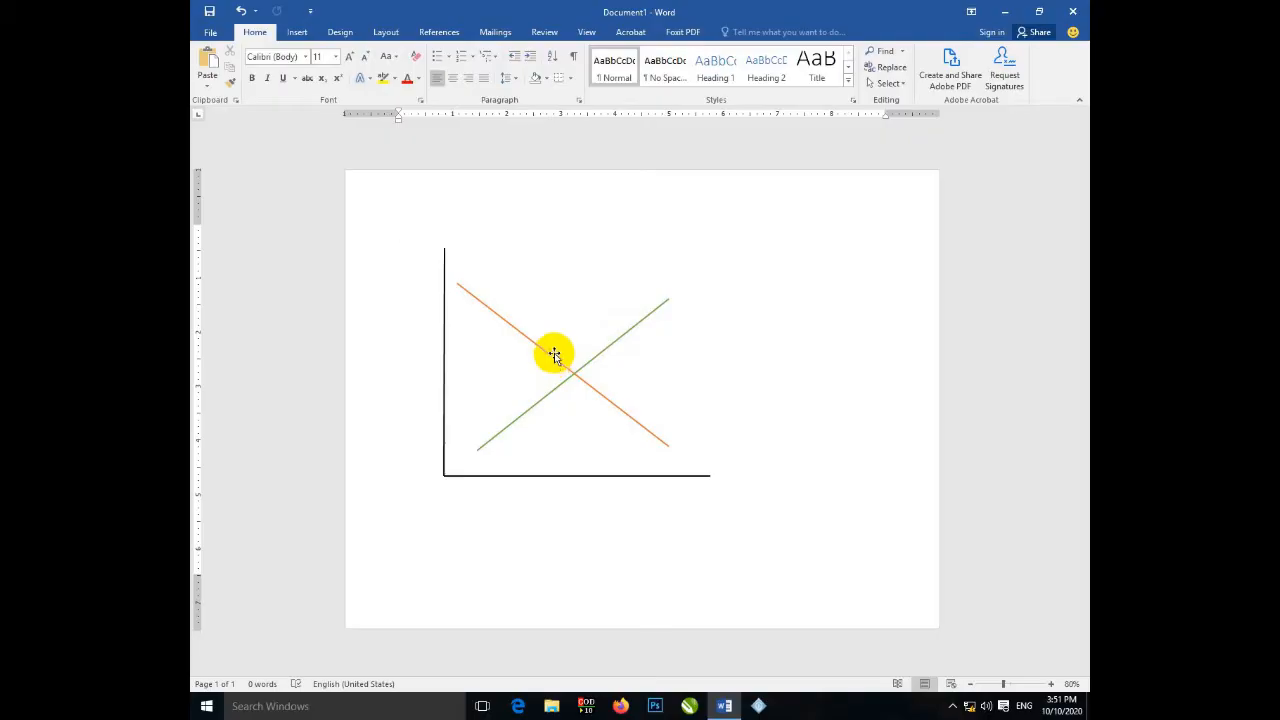
- Draw a text box about 0.61 by 1.29 inches reading "Price" and move it onto the upper end of the vertical axis
left_click(286, 34)
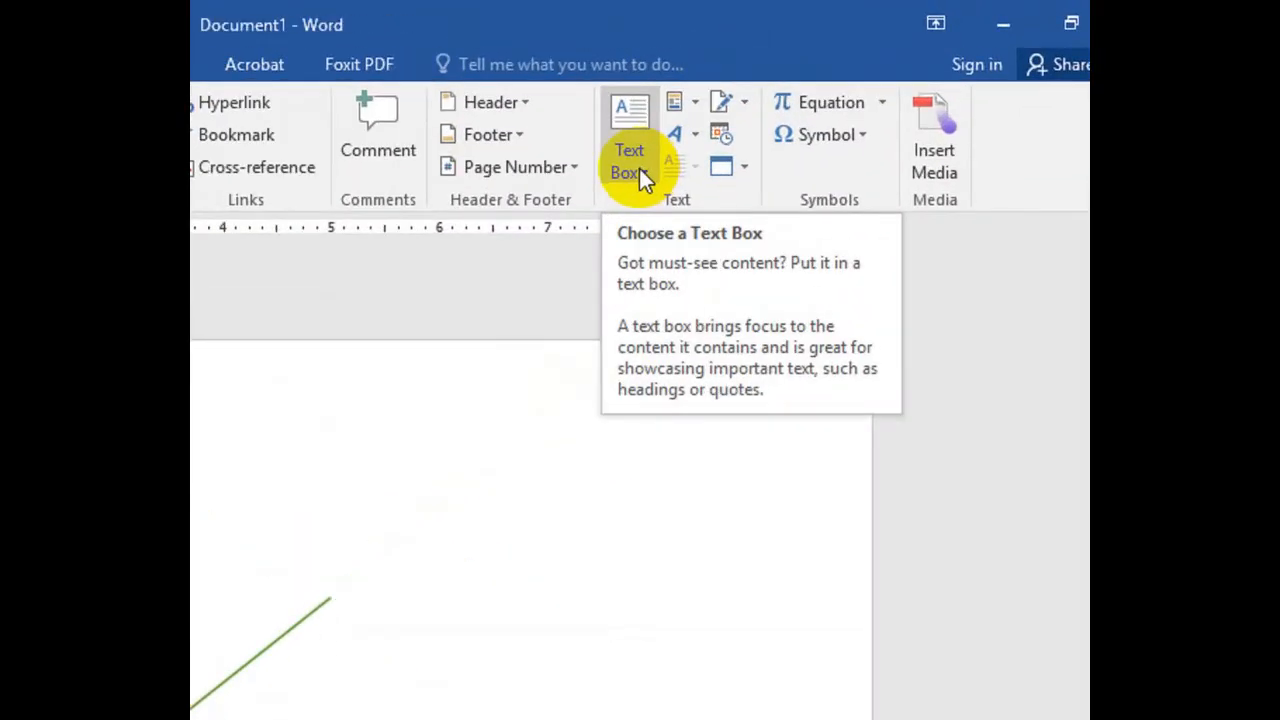
left_click(639, 168)
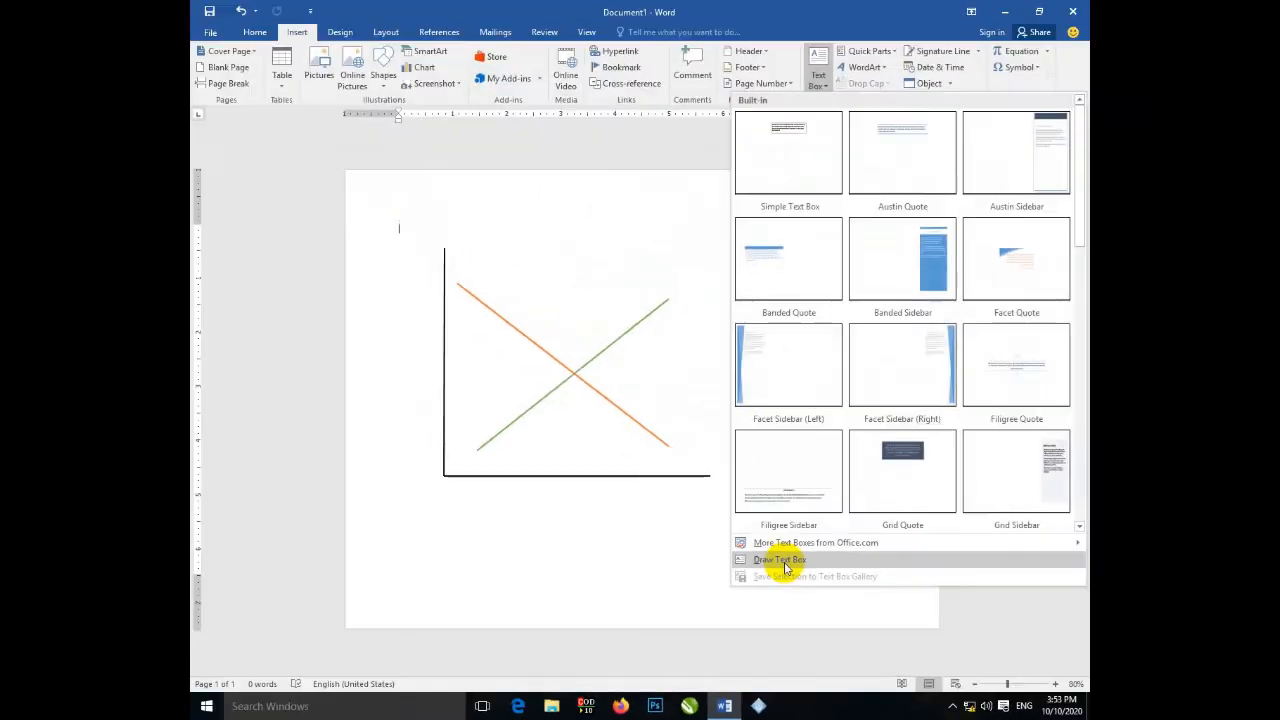
left_click(784, 562)
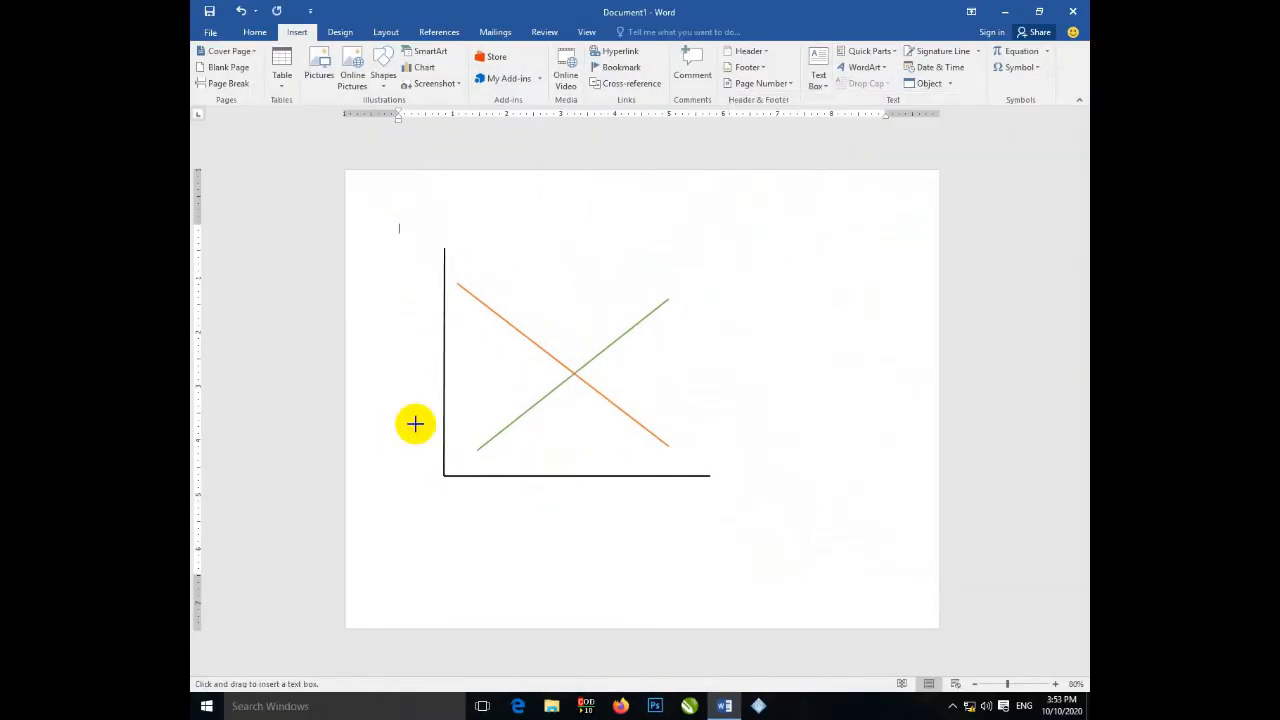
left_click_drag(542, 531, 613, 555)
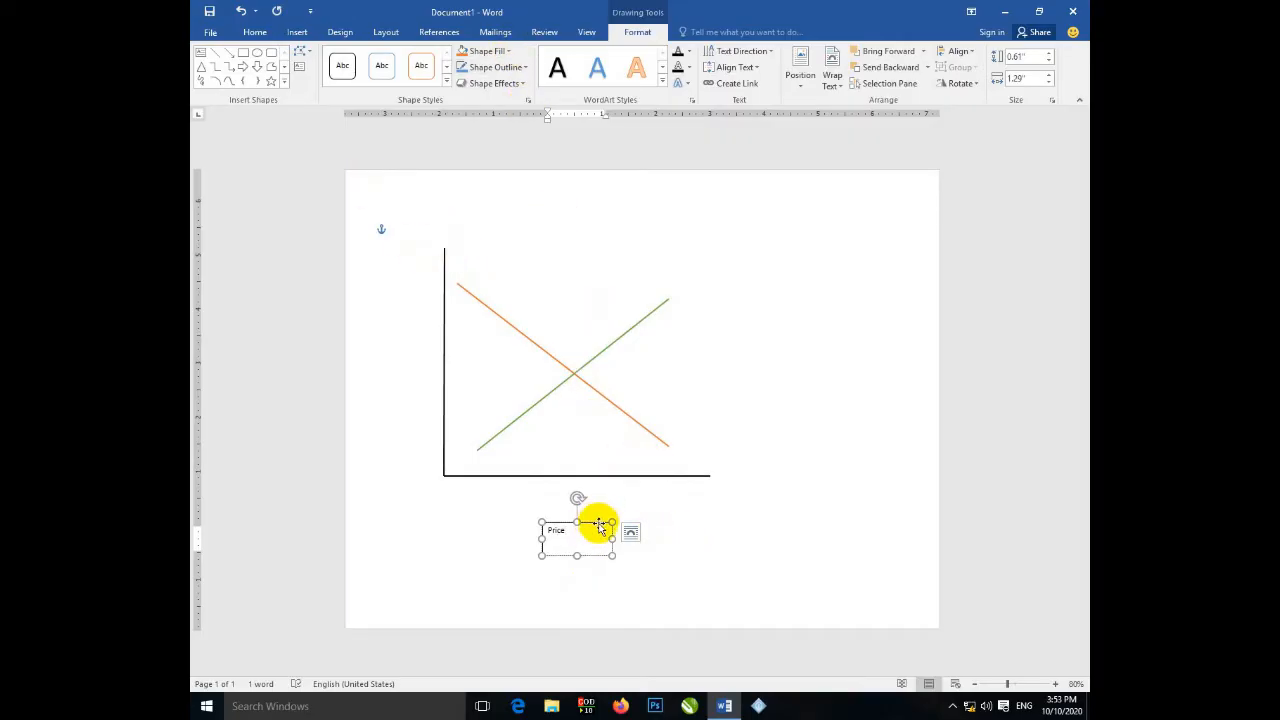
left_click_drag(591, 520, 468, 268)
left_click(530, 262)
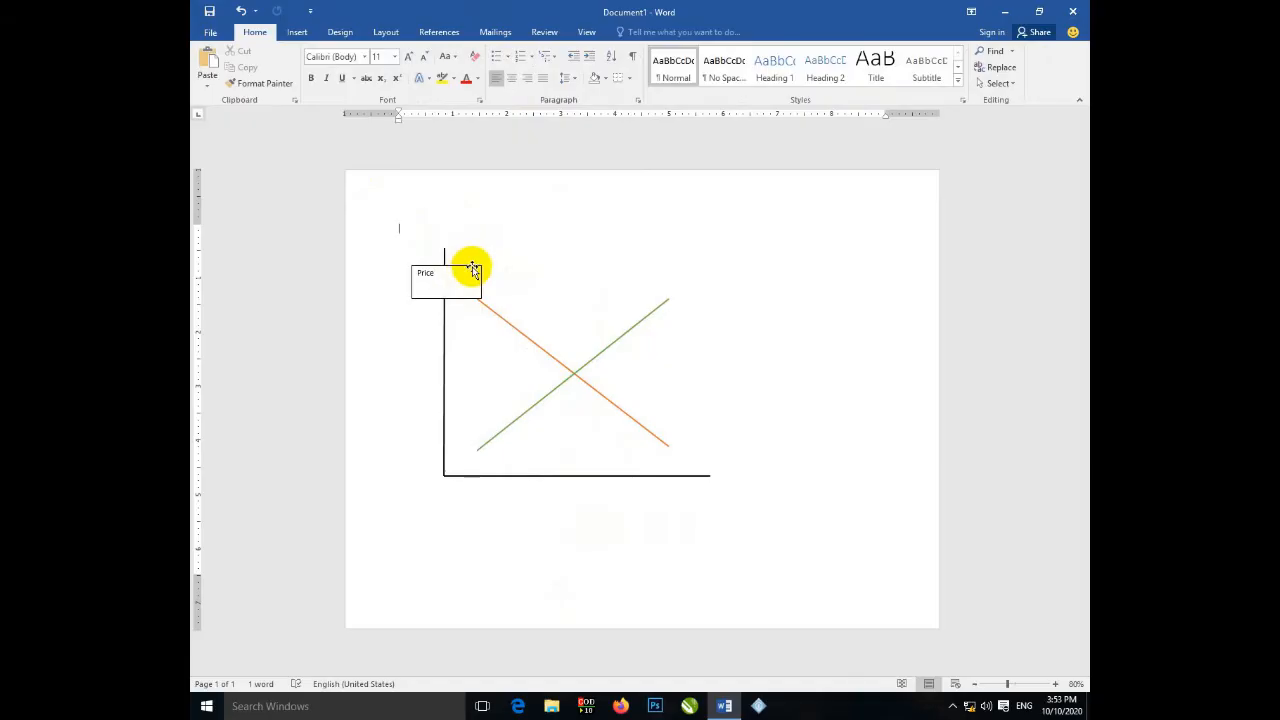
- Remove the outline and the fill from the Price text box
left_click(473, 270)
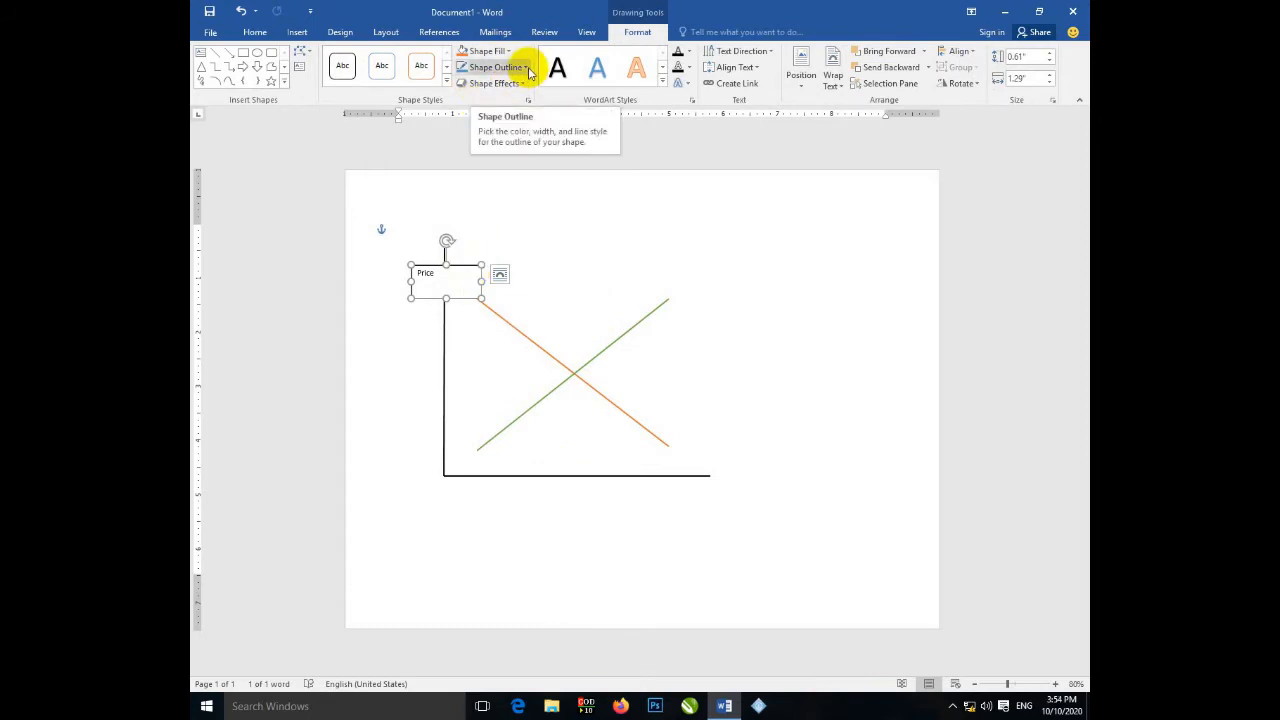
left_click(528, 68)
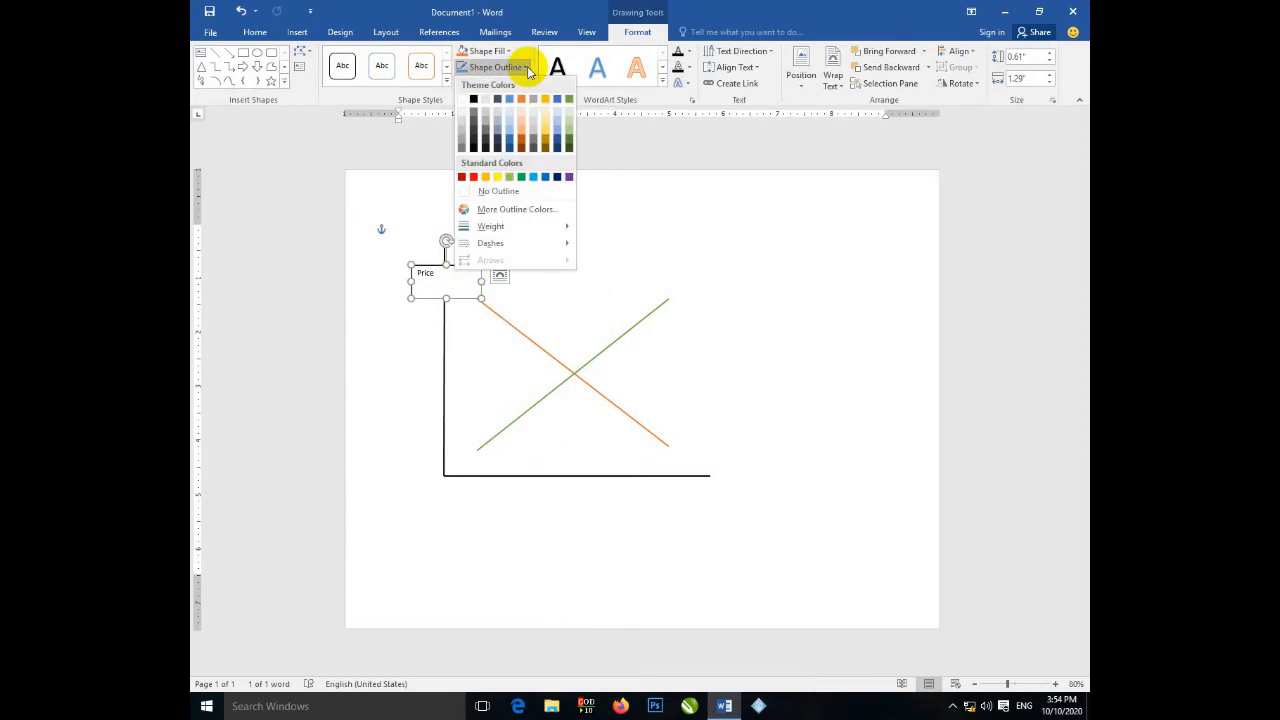
left_click(488, 190)
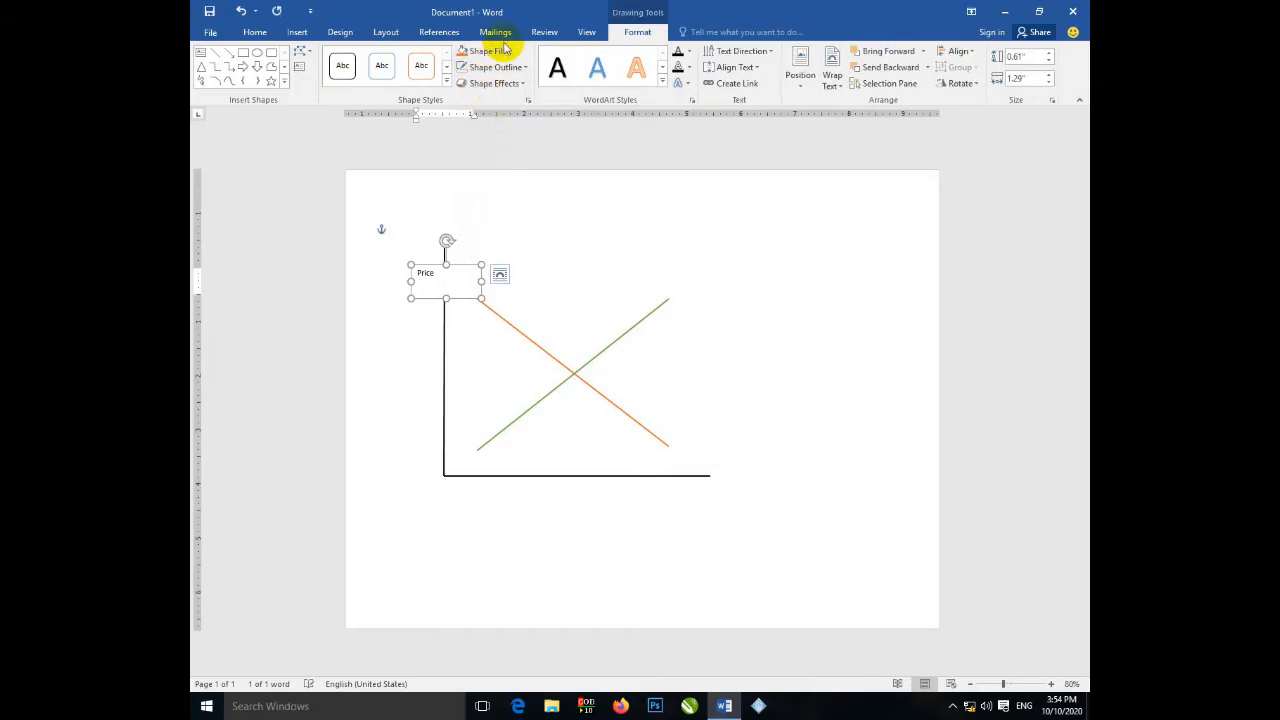
left_click(505, 53)
left_click(490, 175)
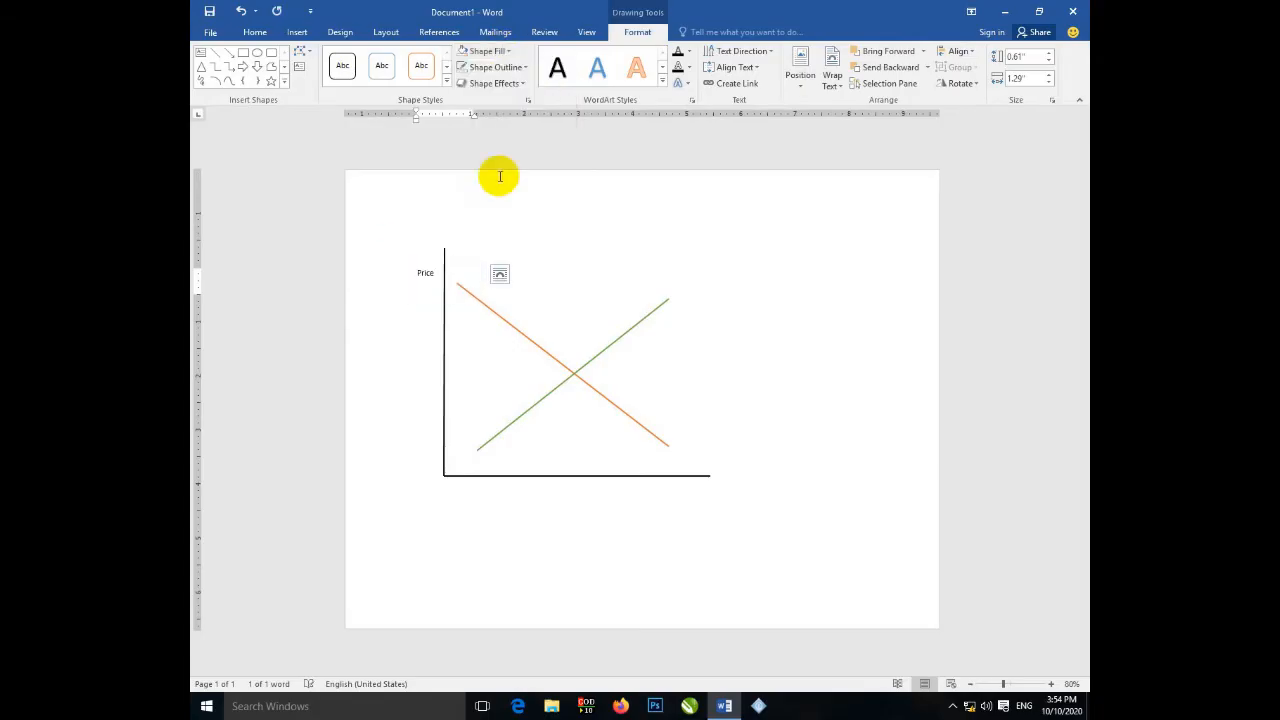
- Move the Price text box slightly higher along the vertical axis and increase its text to 16 pt
left_click_drag(459, 264, 455, 249)
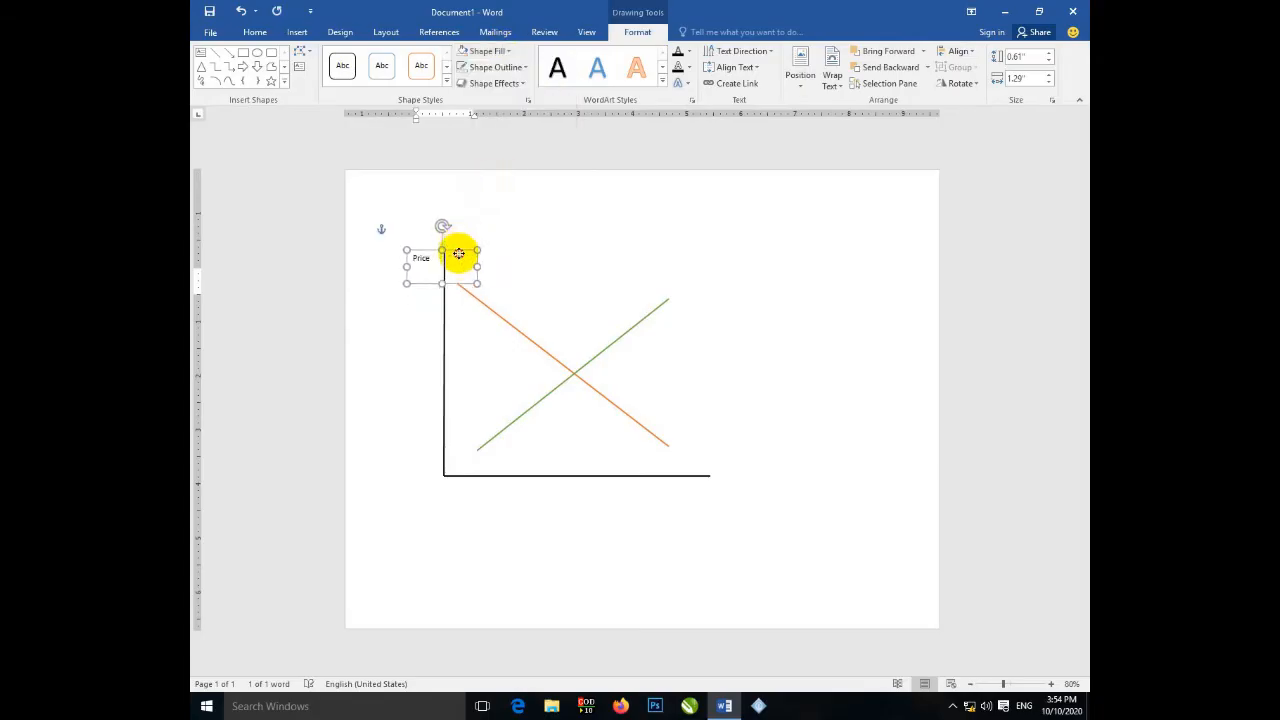
double_click(425, 257)
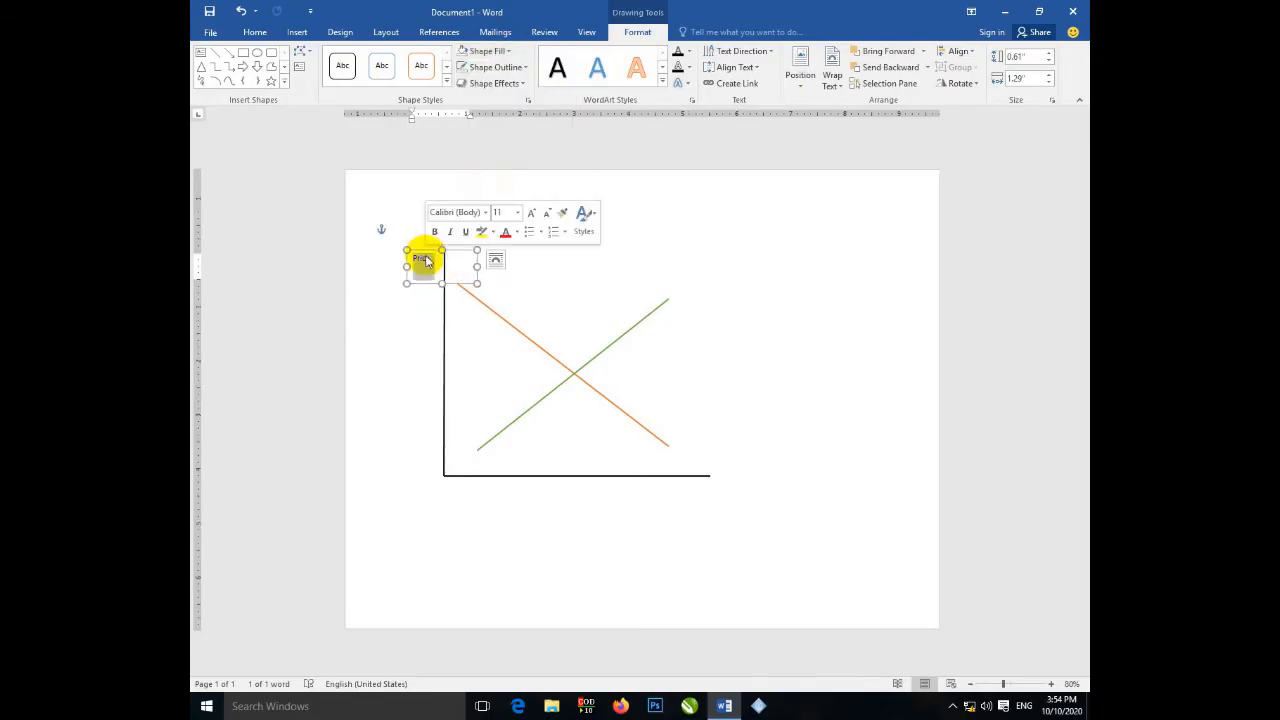
left_click(533, 214)
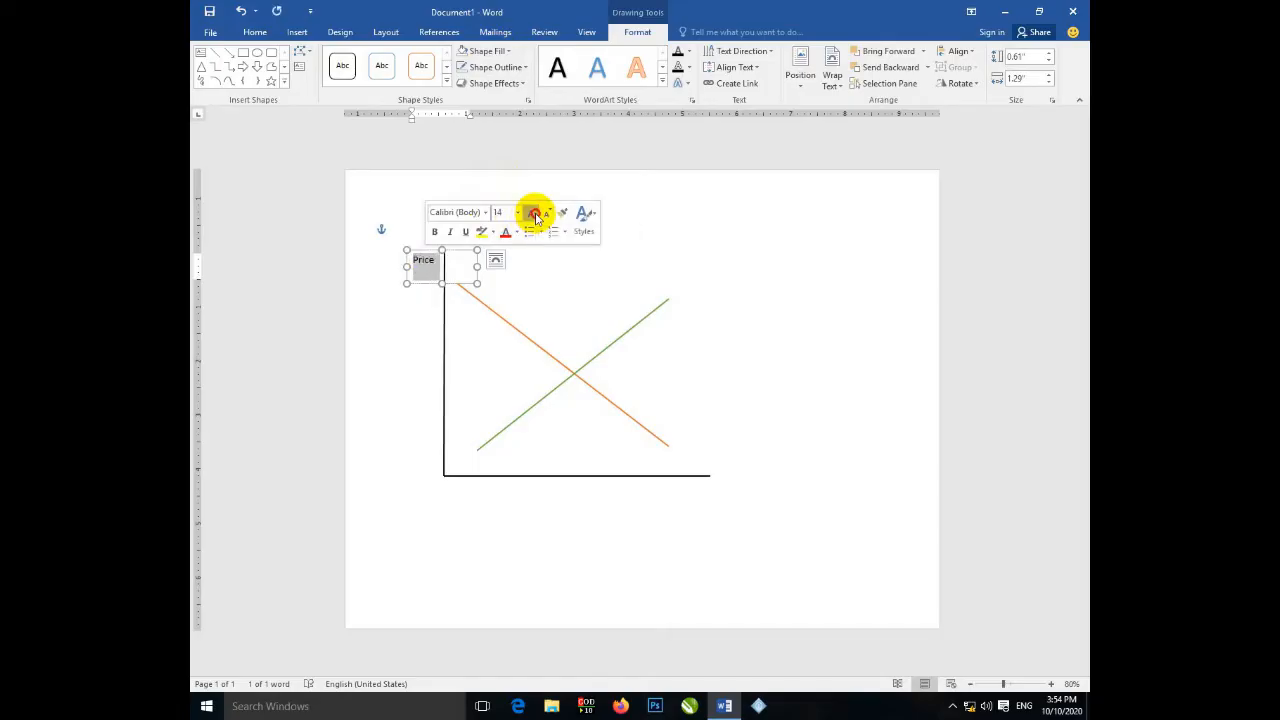
left_click(533, 214)
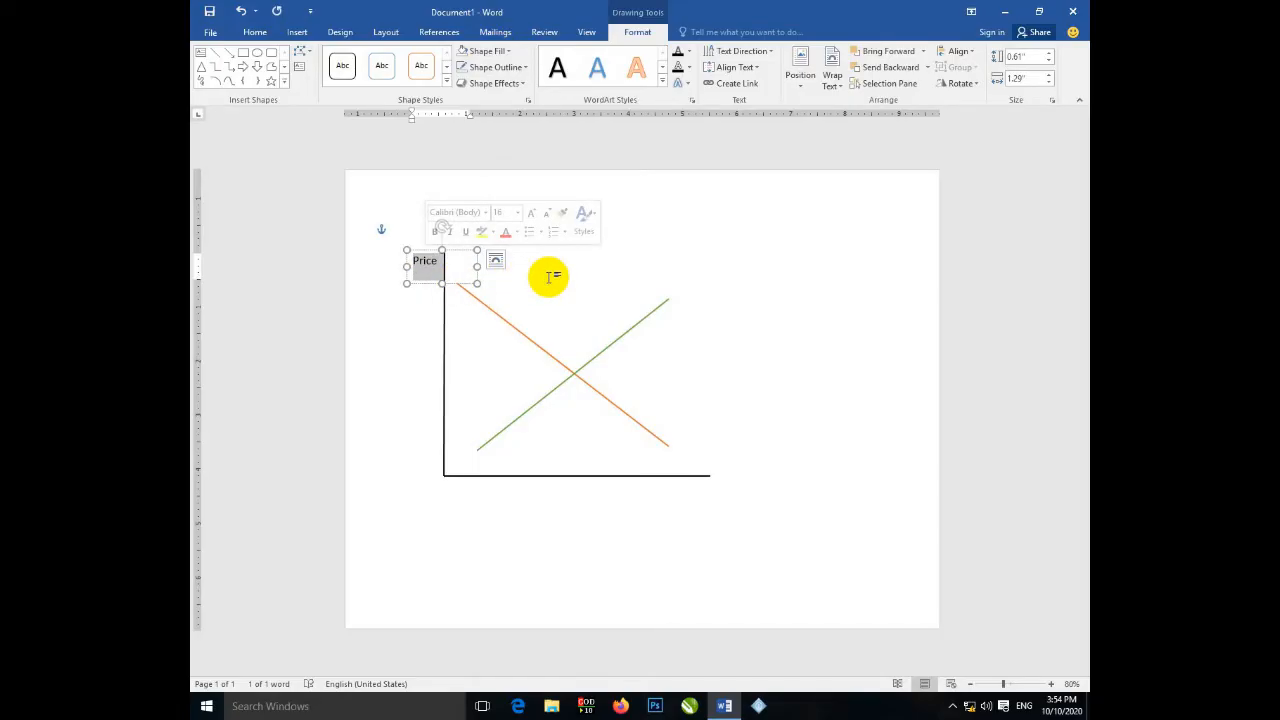
left_click(421, 268)
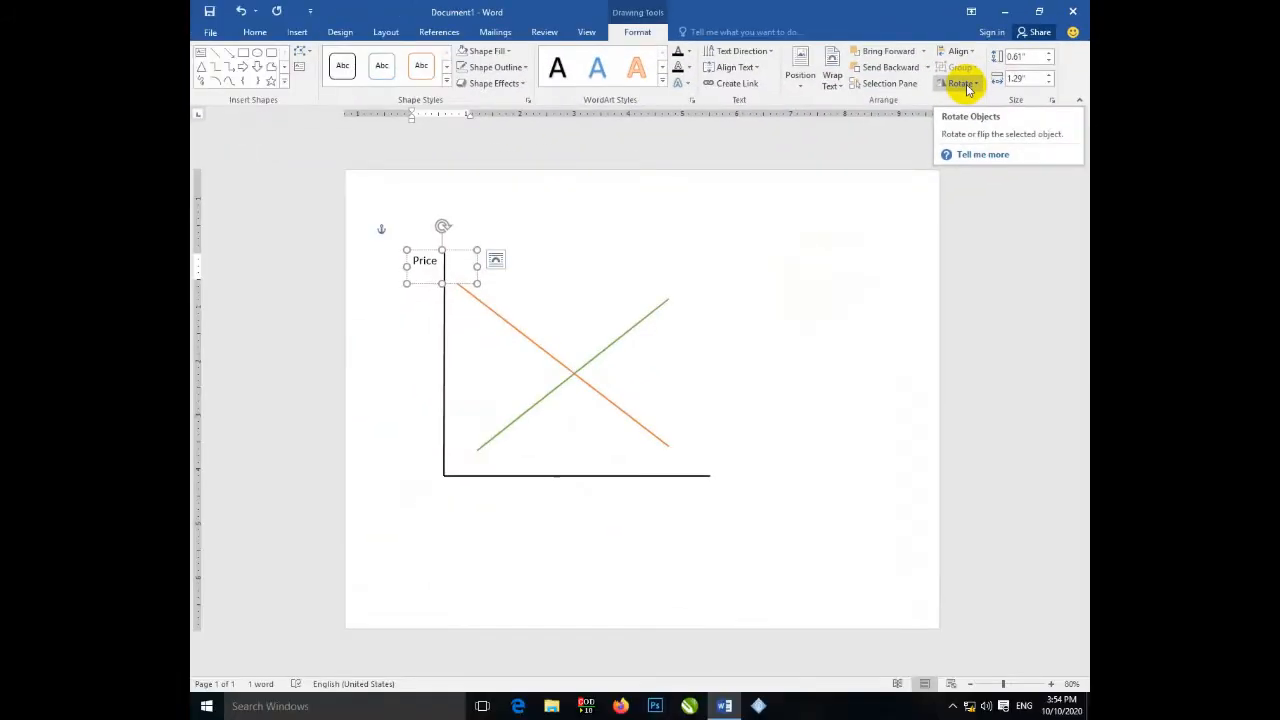
- Preview the rotation options for the Price text box and examine its size, position and text wrapping settings without changing them
left_click(962, 84)
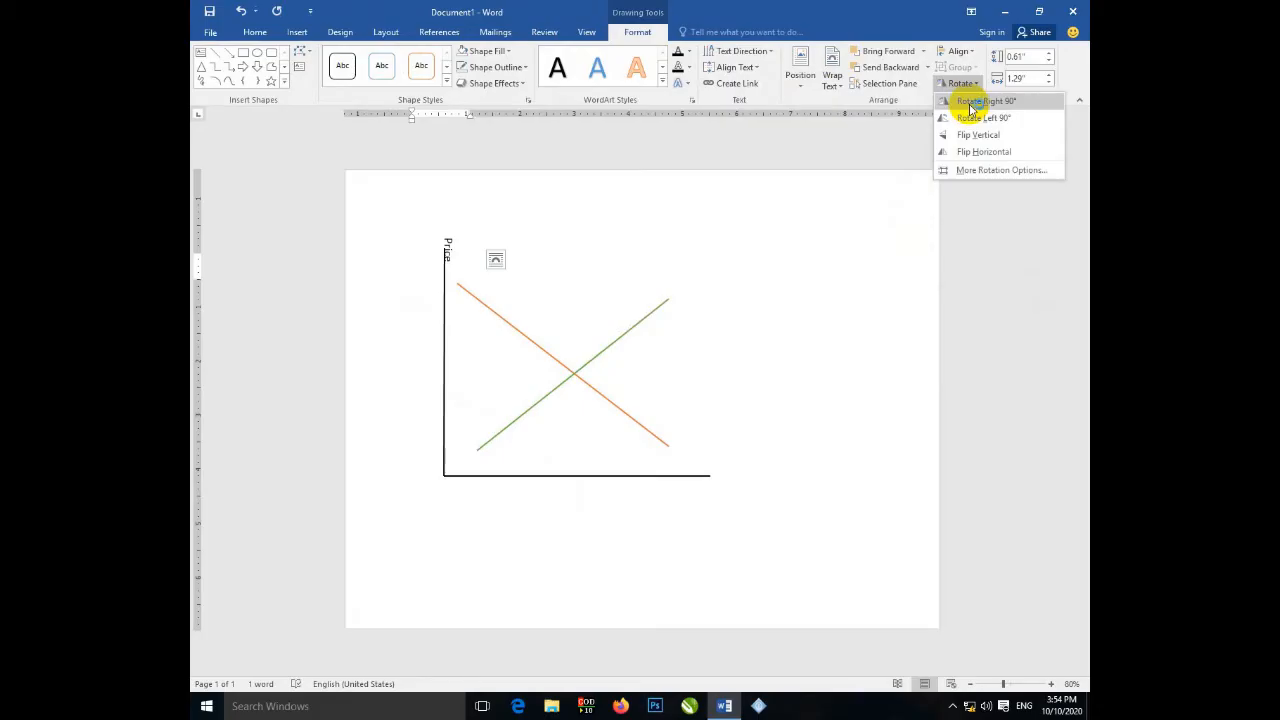
left_click(970, 116)
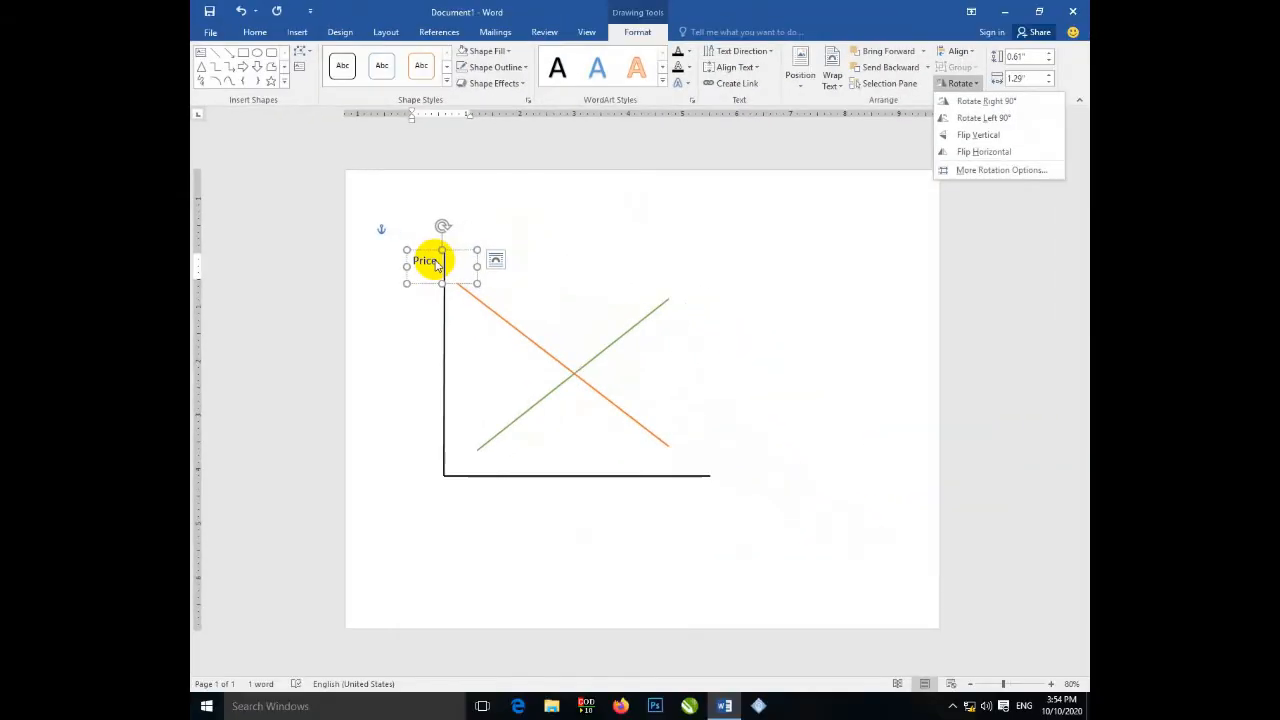
scroll(512, 226, "up", 5)
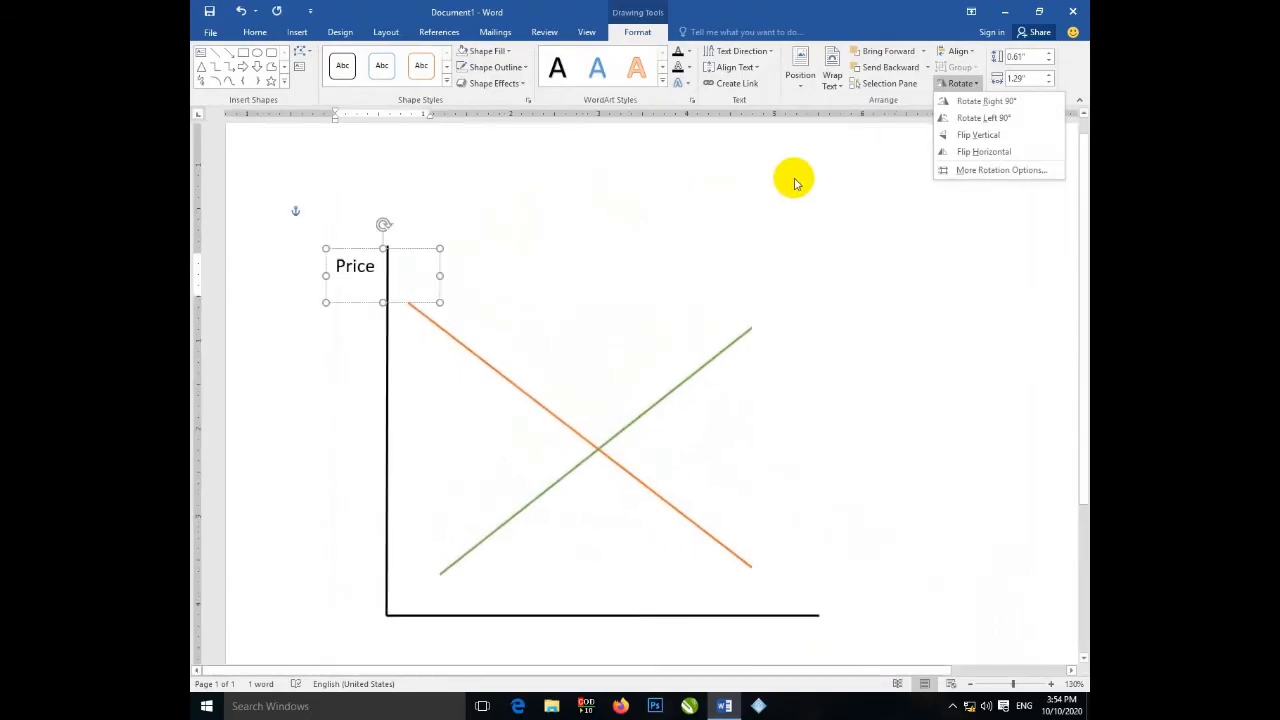
left_click(957, 103)
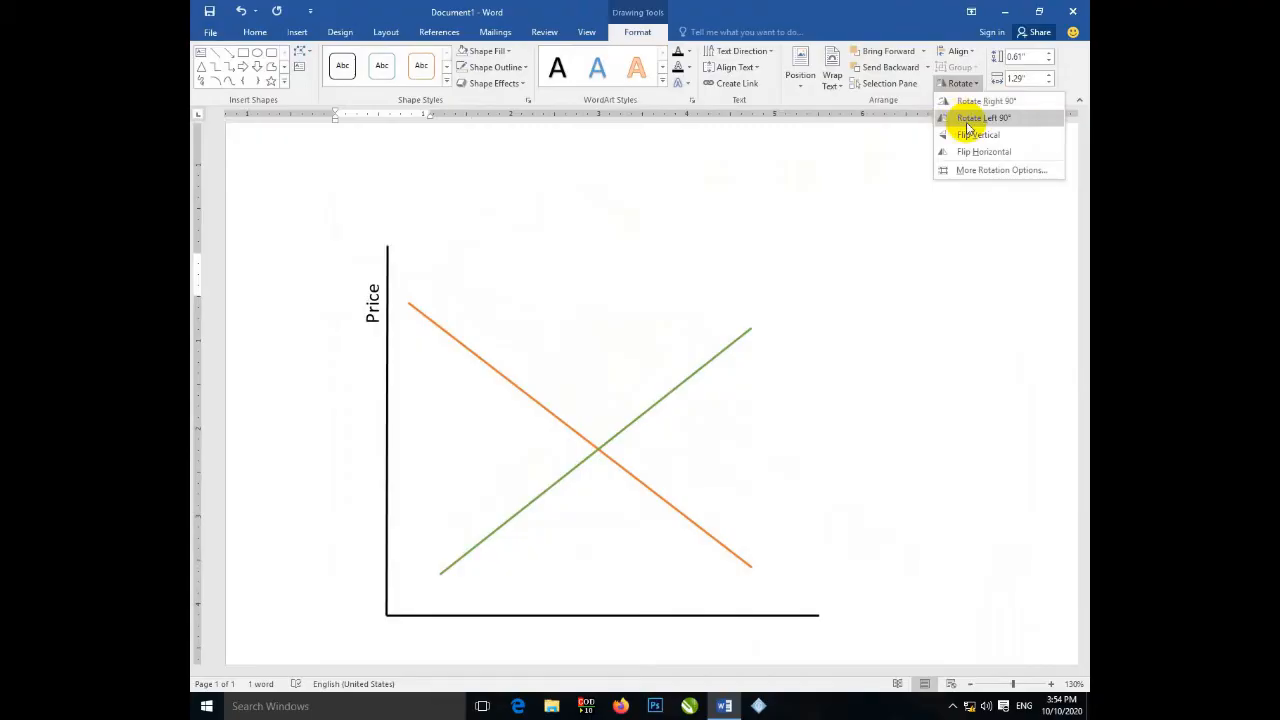
left_click(978, 172)
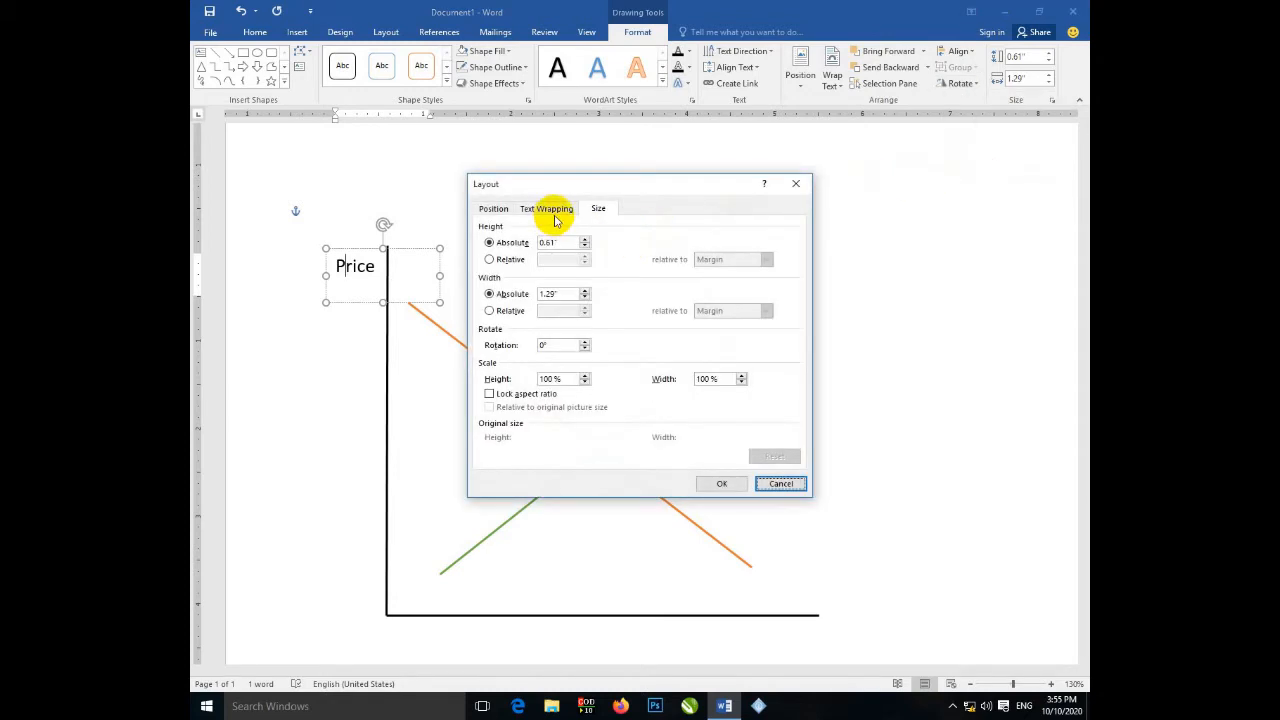
left_click(492, 208)
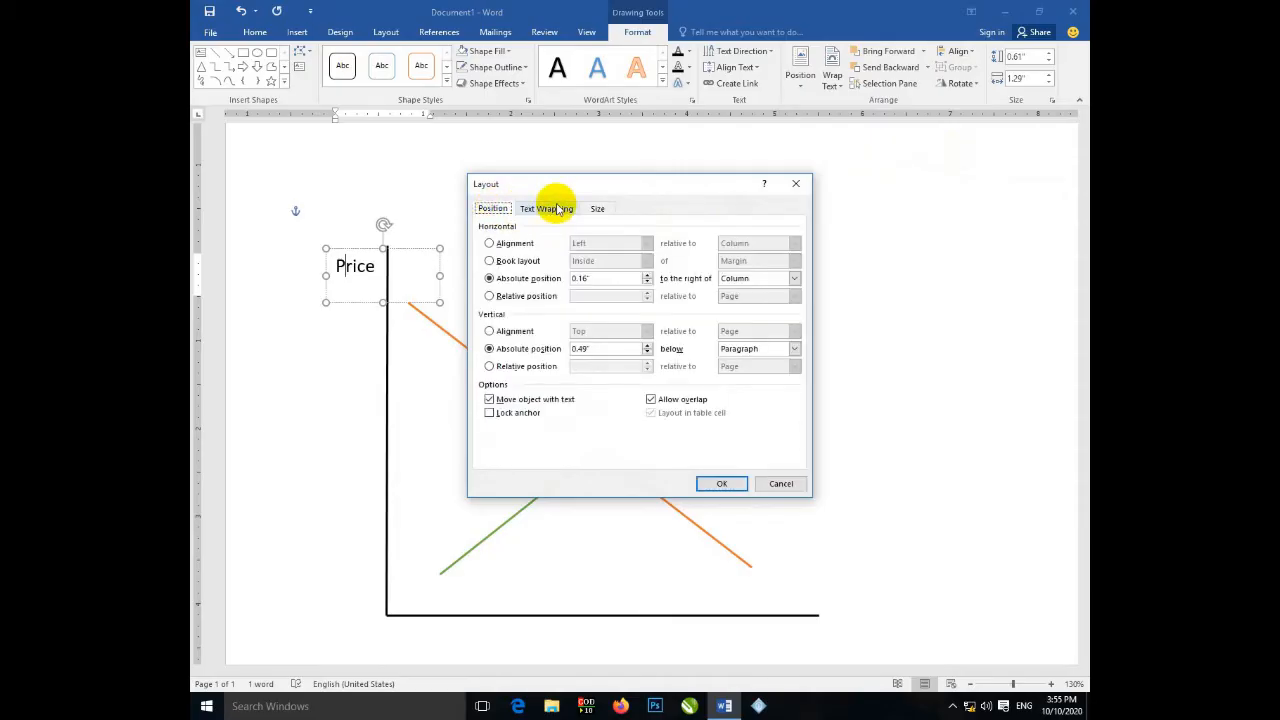
left_click(559, 208)
left_click(492, 208)
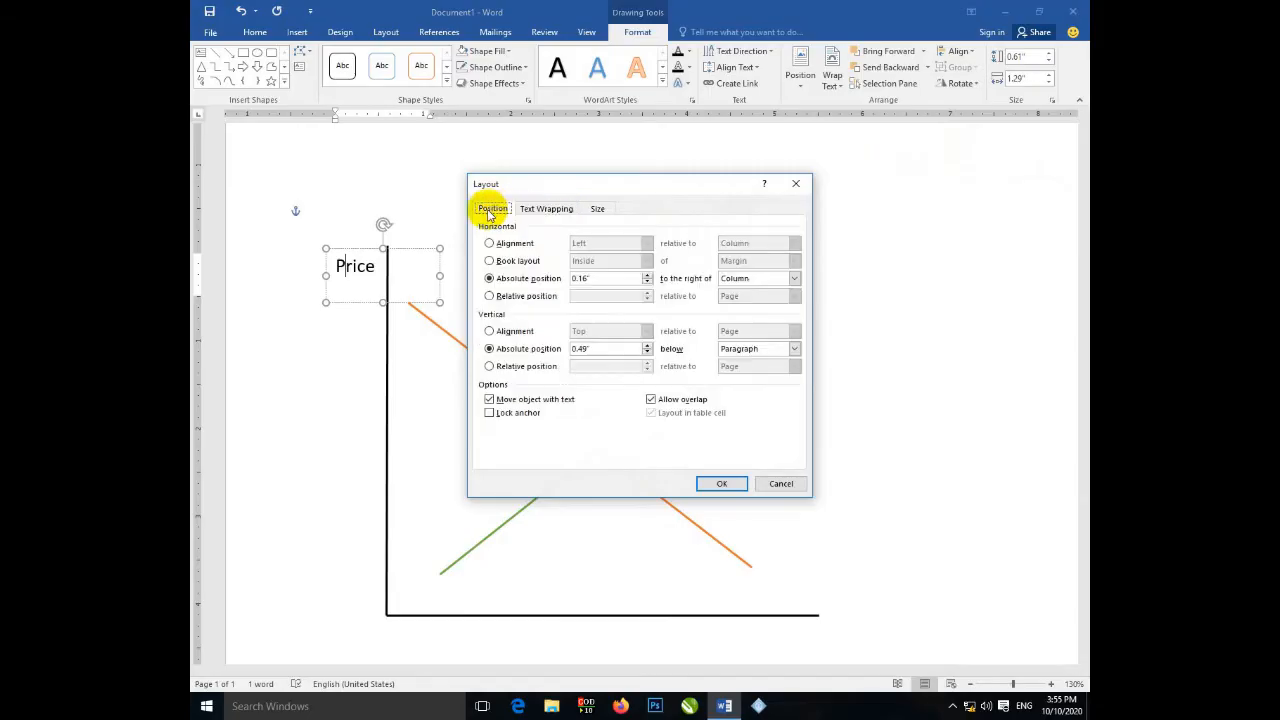
left_click(795, 183)
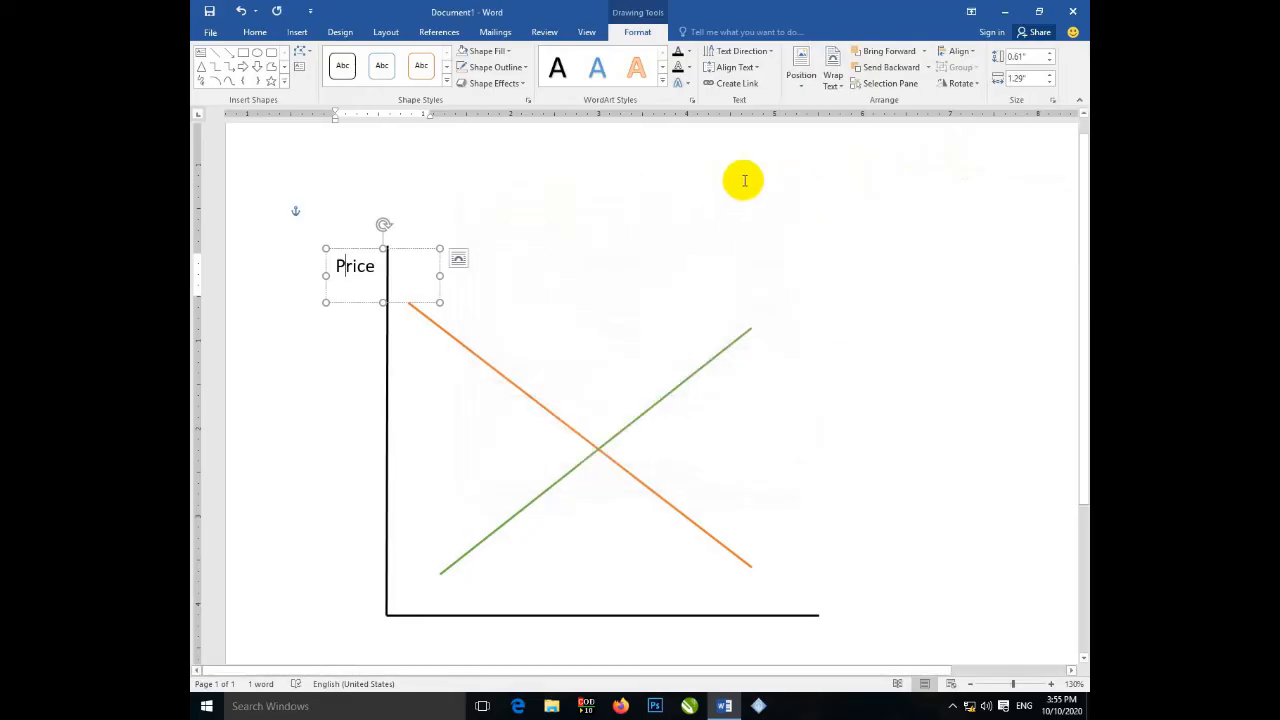
- Rotate the Price text box left by 90° twice
left_click(966, 84)
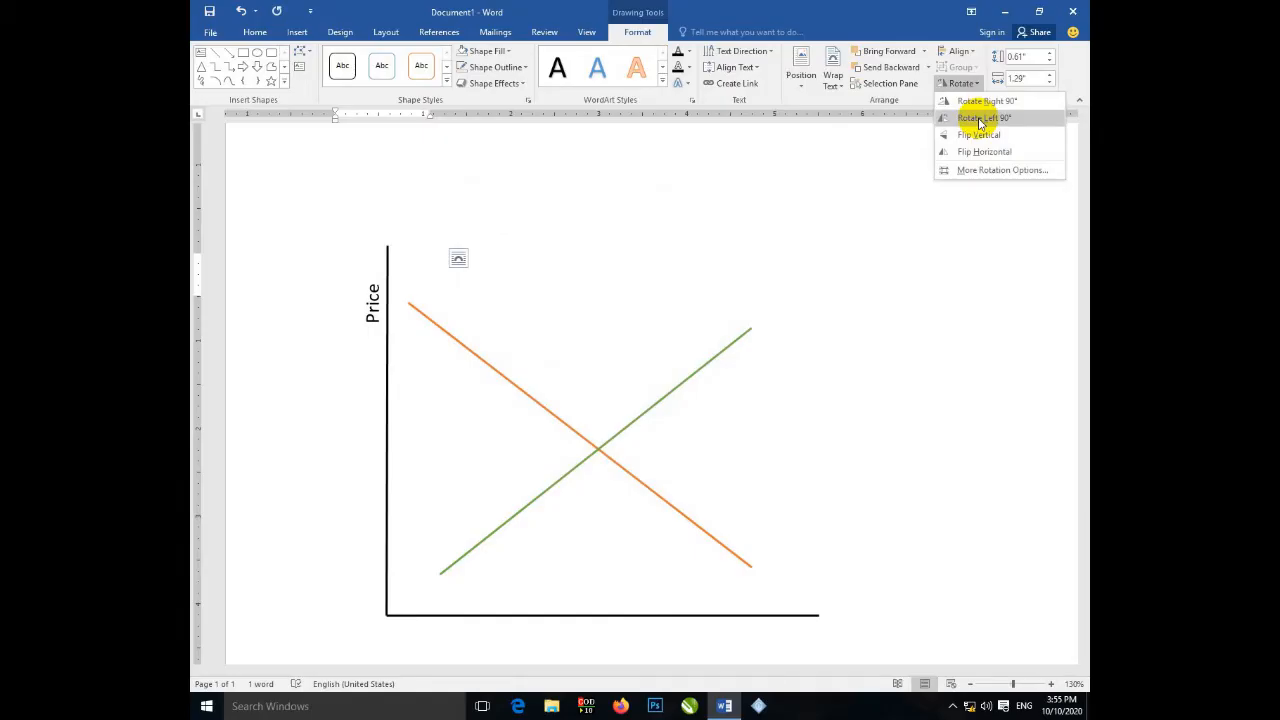
left_click(980, 122)
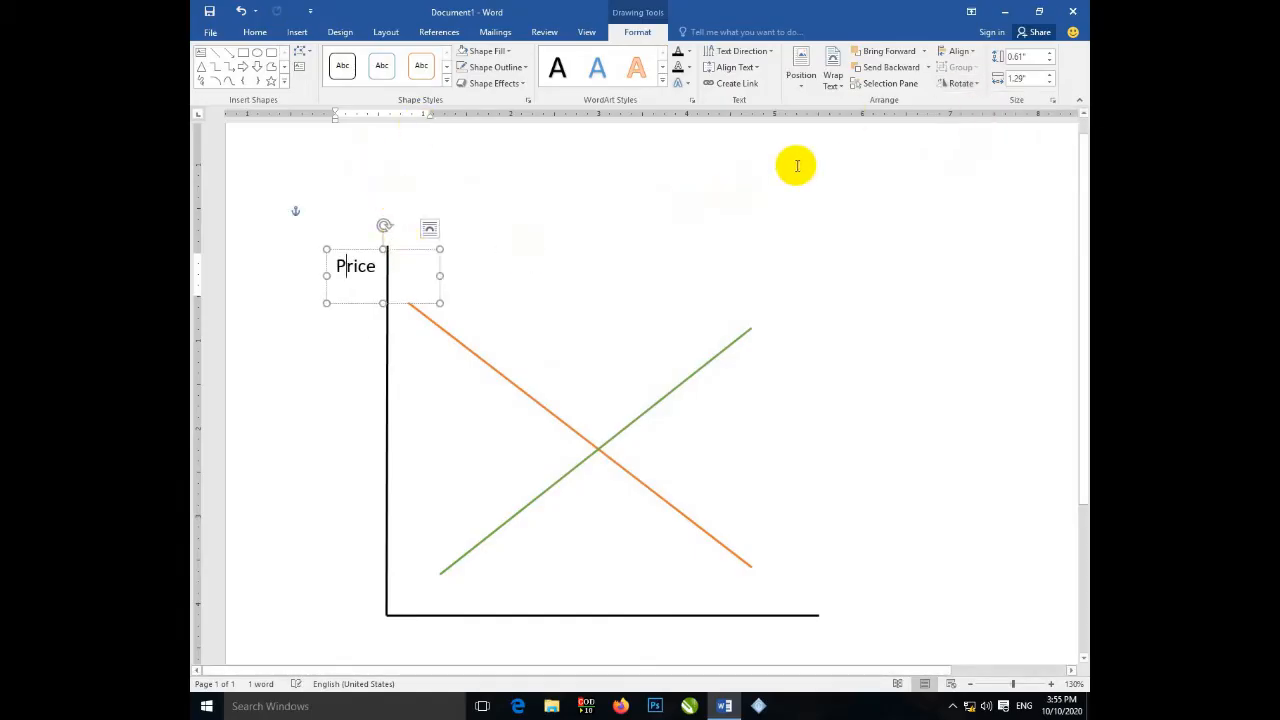
left_click(963, 83)
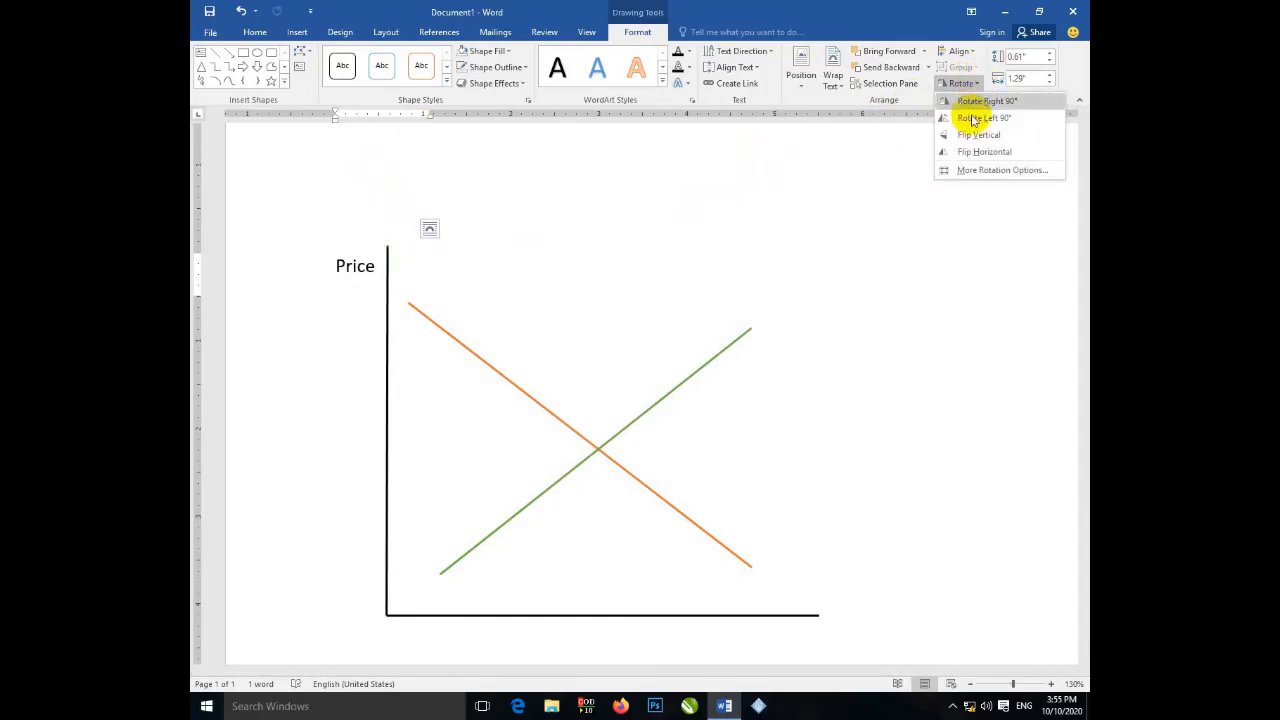
left_click(970, 122)
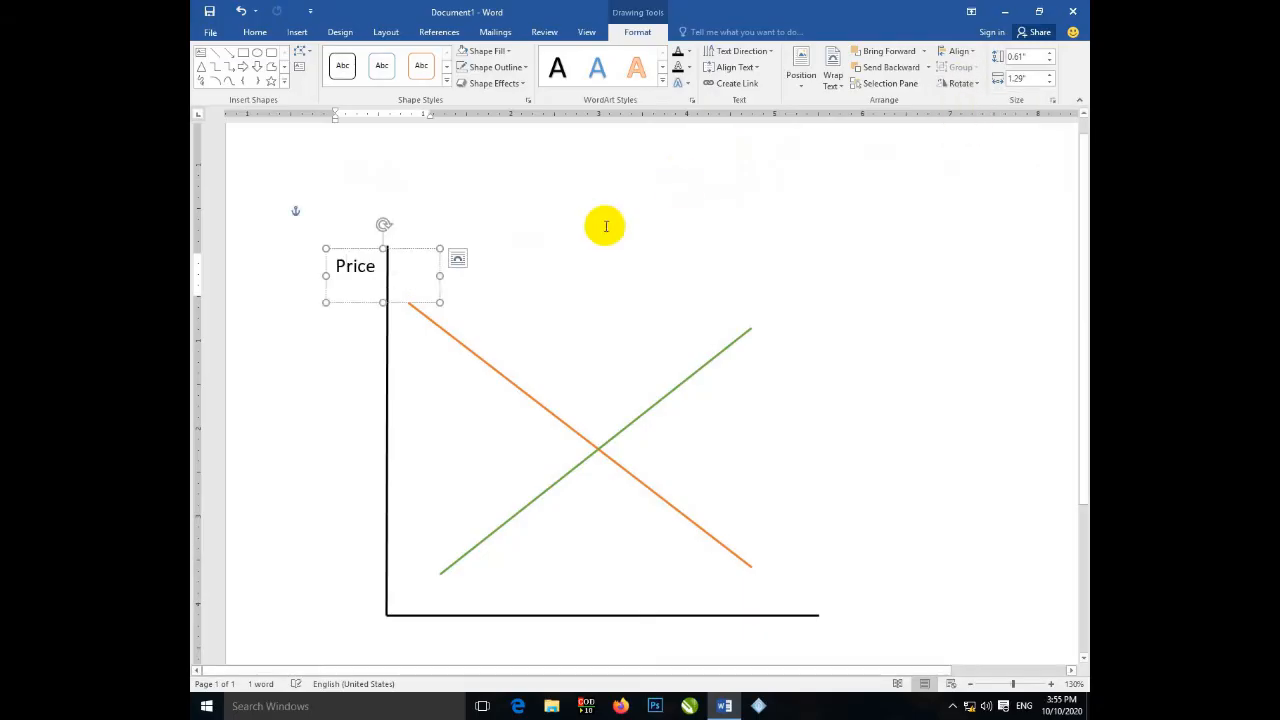
- Shift the Price text box a little further left across the vertical axis and deselect it
left_click(451, 246)
left_click(415, 288)
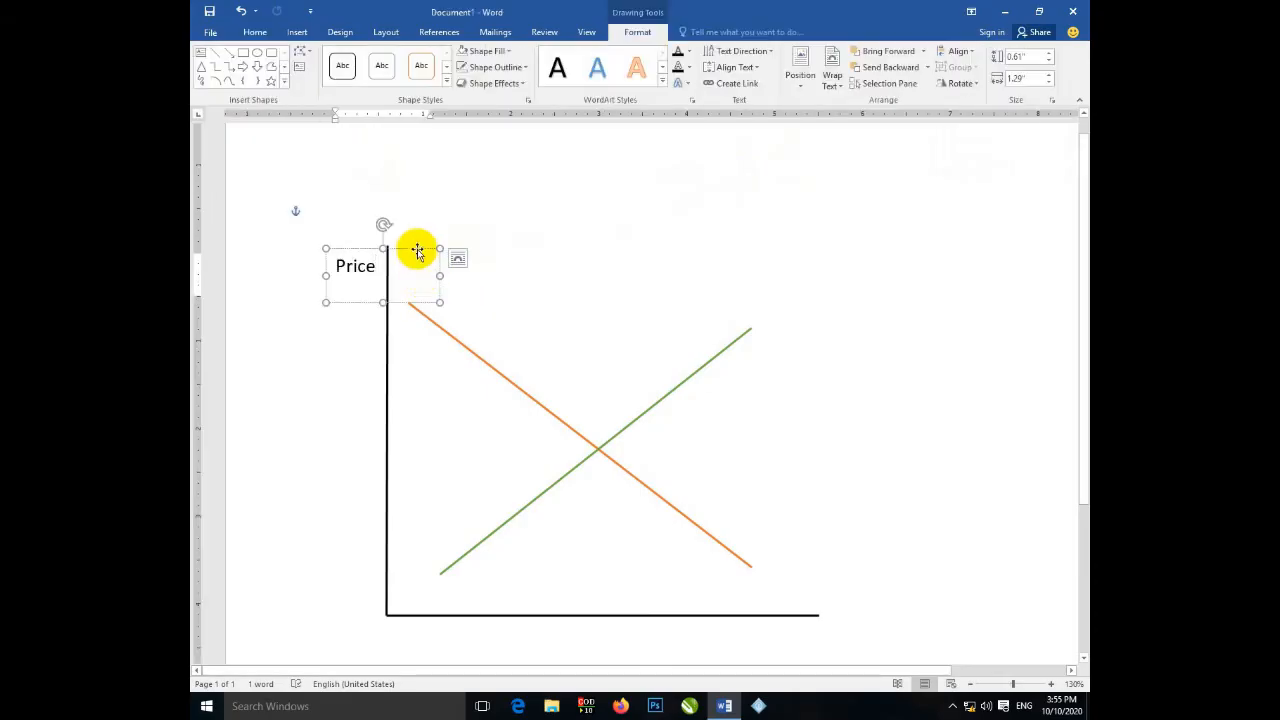
left_click_drag(409, 249, 381, 249)
left_click(500, 248)
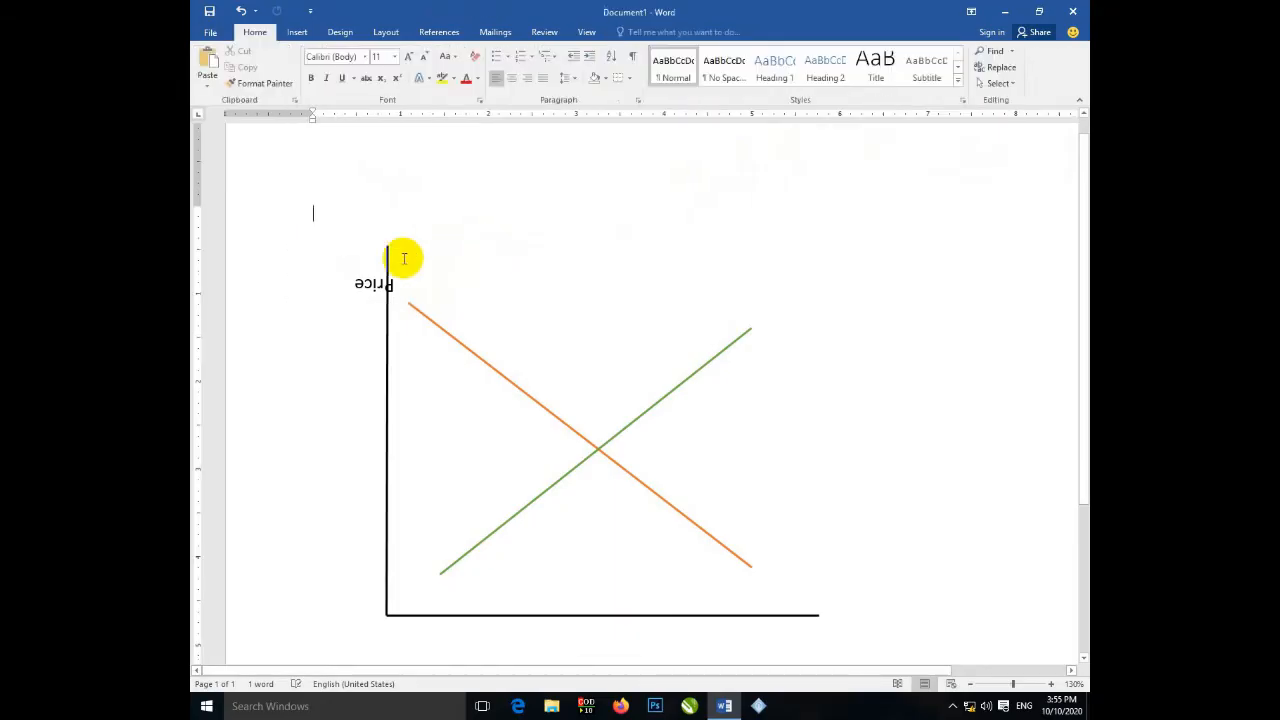
- Rotate the Price text box freehand so its text reads upward, and place it close beside the upper part of the vertical axis
left_click(373, 273)
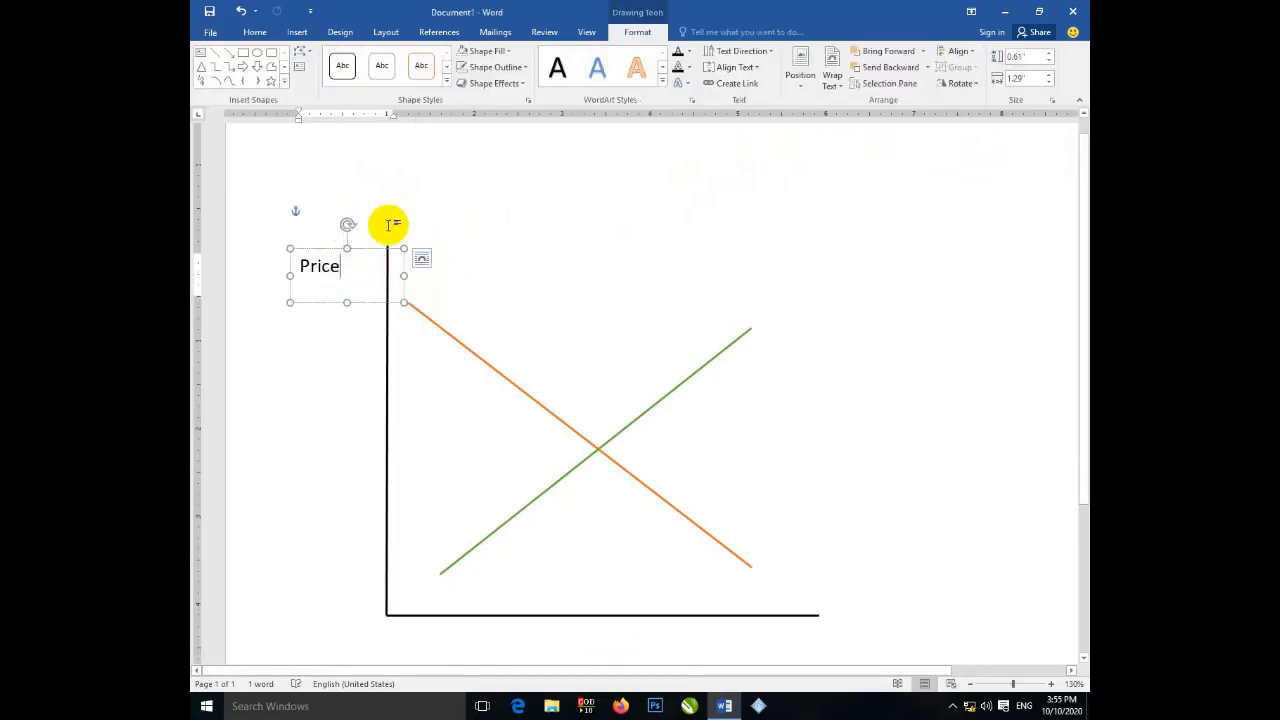
left_click(503, 237)
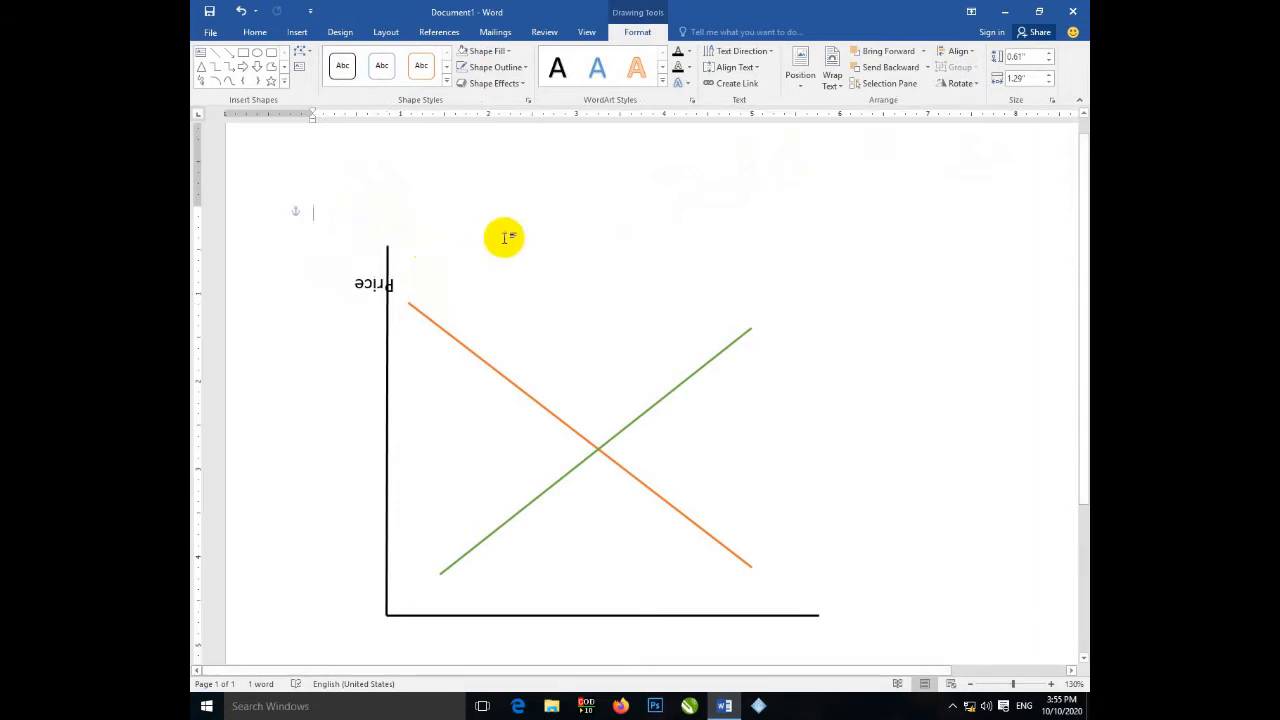
left_click(363, 279)
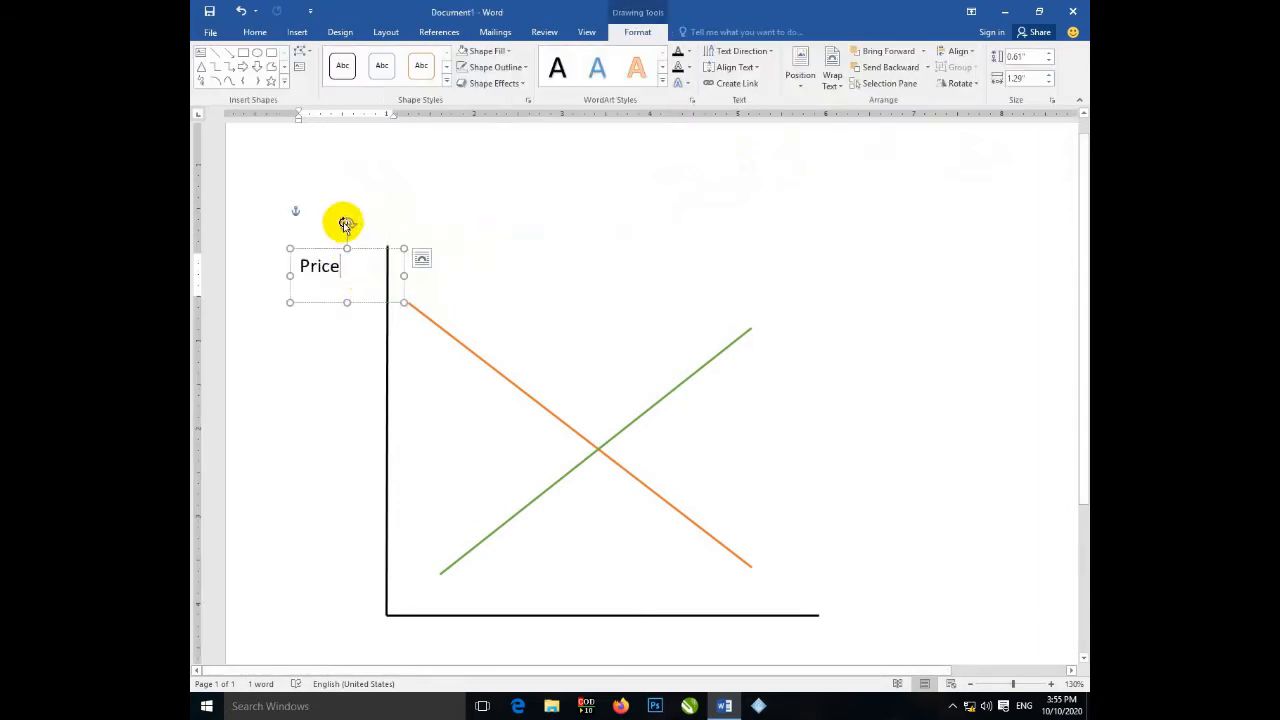
left_click_drag(347, 223, 426, 278)
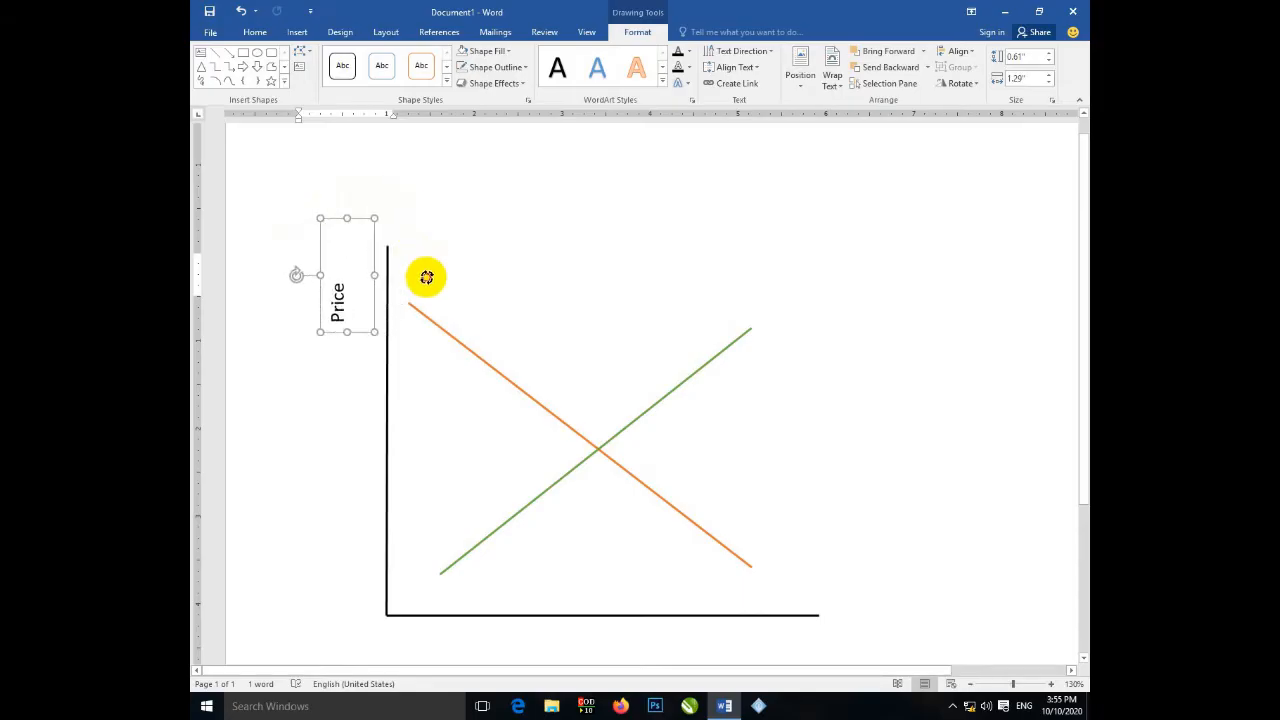
left_click(492, 247)
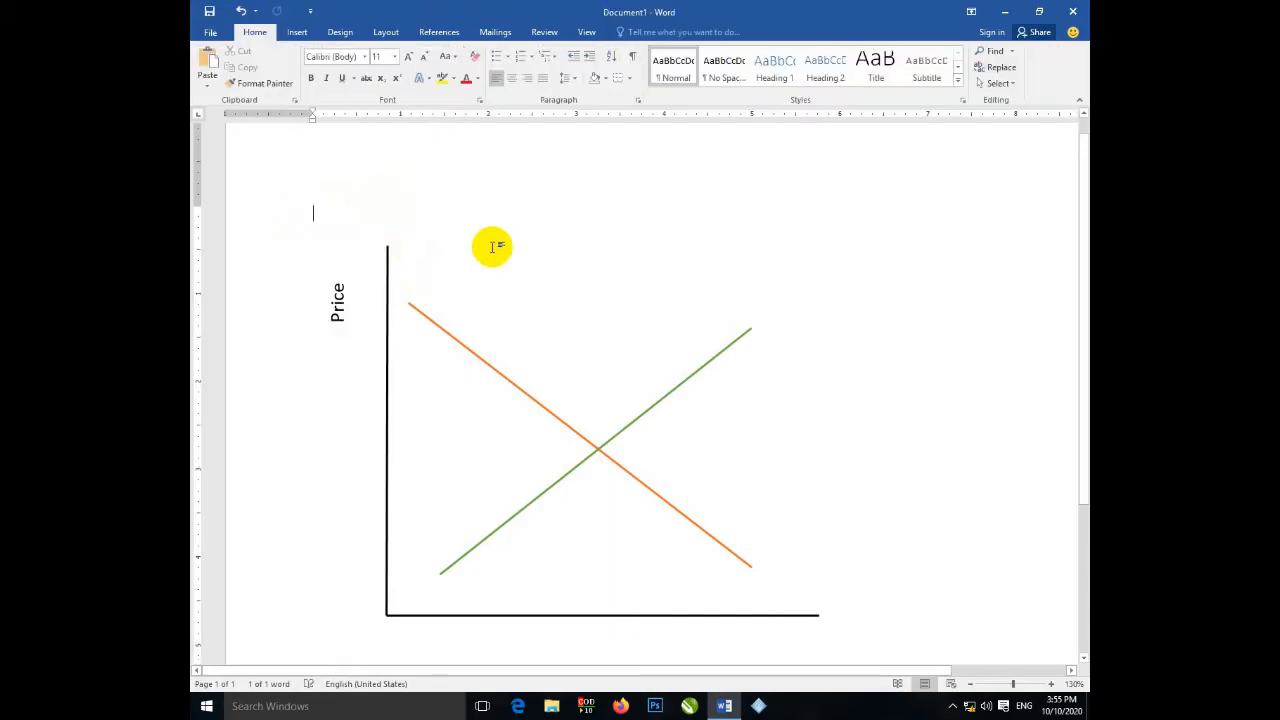
left_click(357, 288)
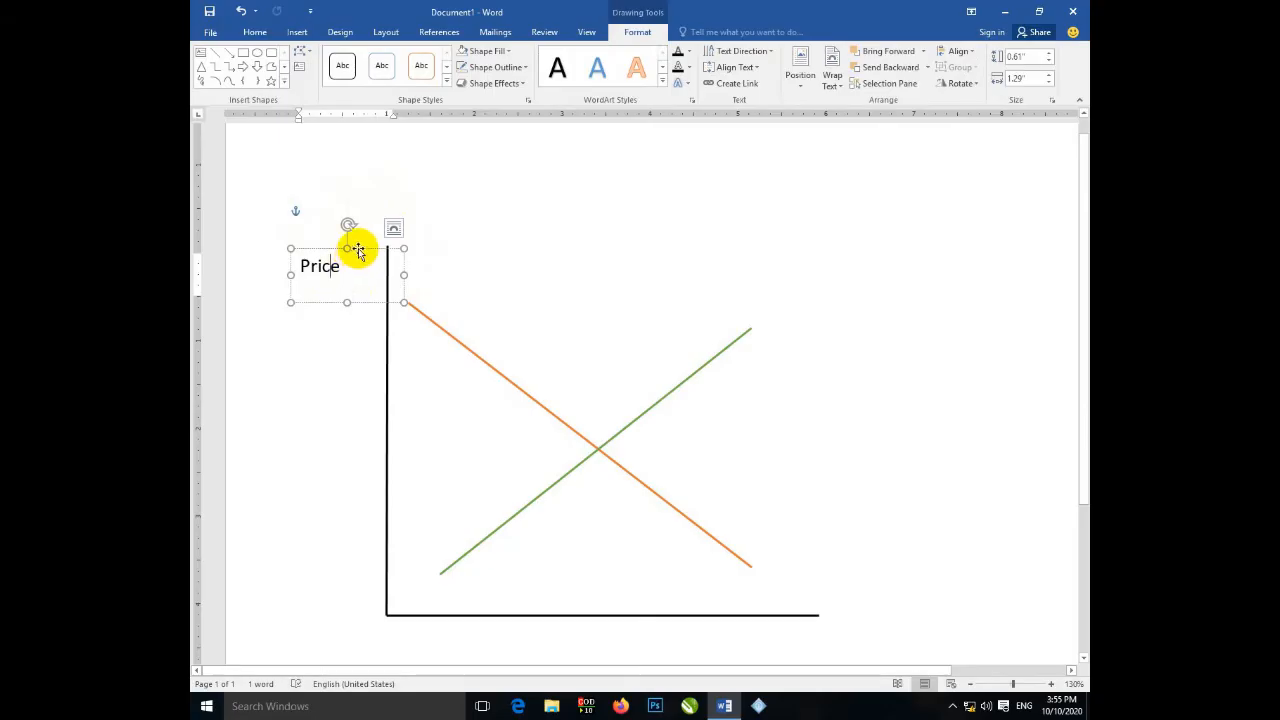
left_click_drag(358, 250, 389, 233)
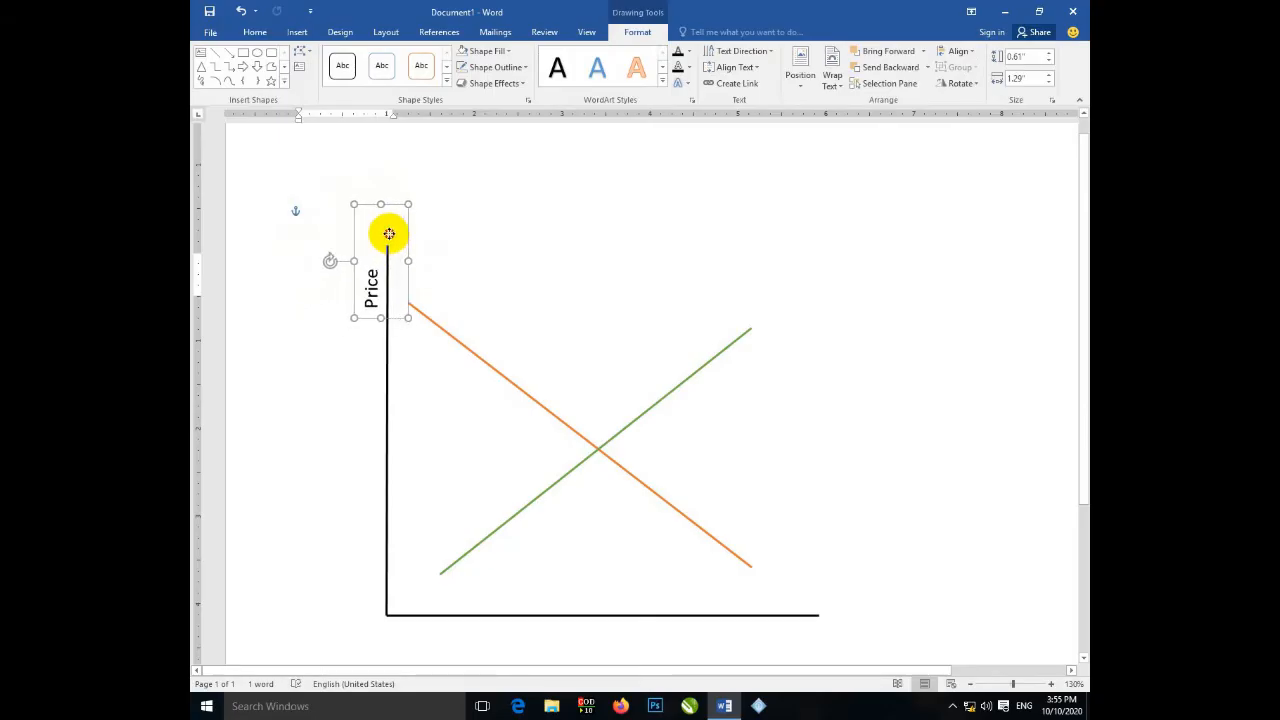
- Nudge the Price text box slightly upward beside the vertical axis and deselect it
left_click(465, 251)
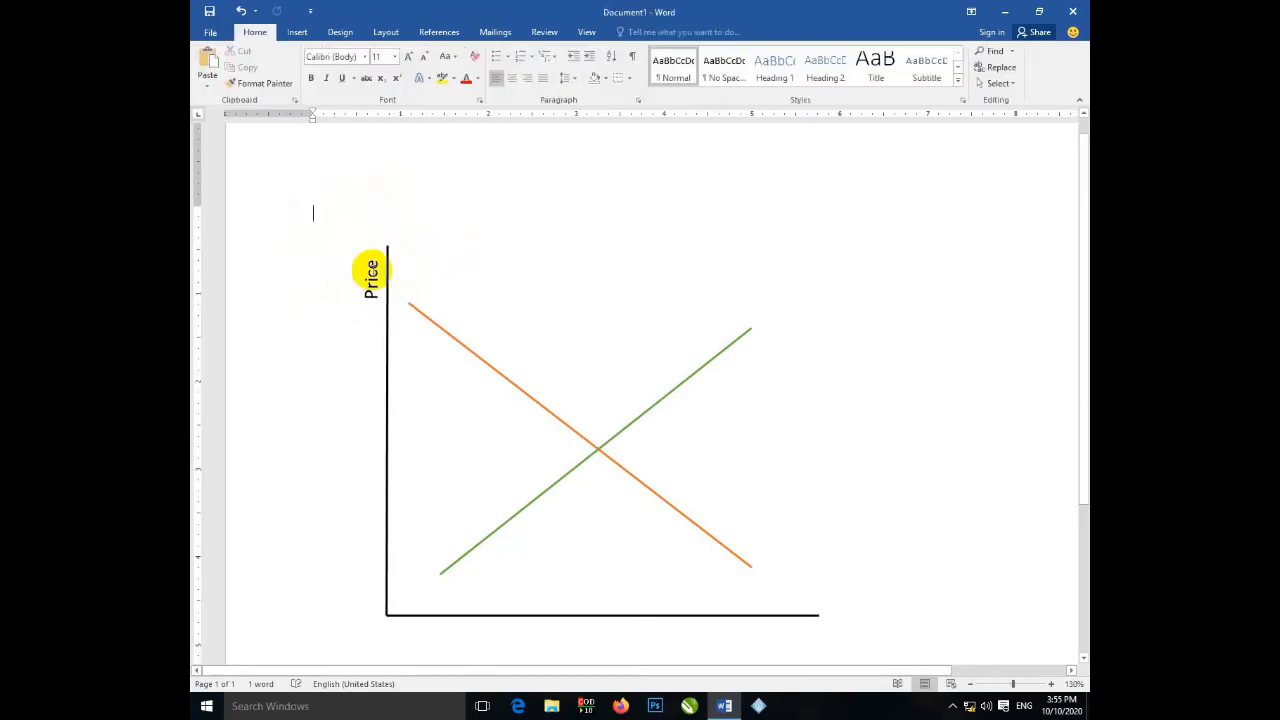
left_click(371, 270)
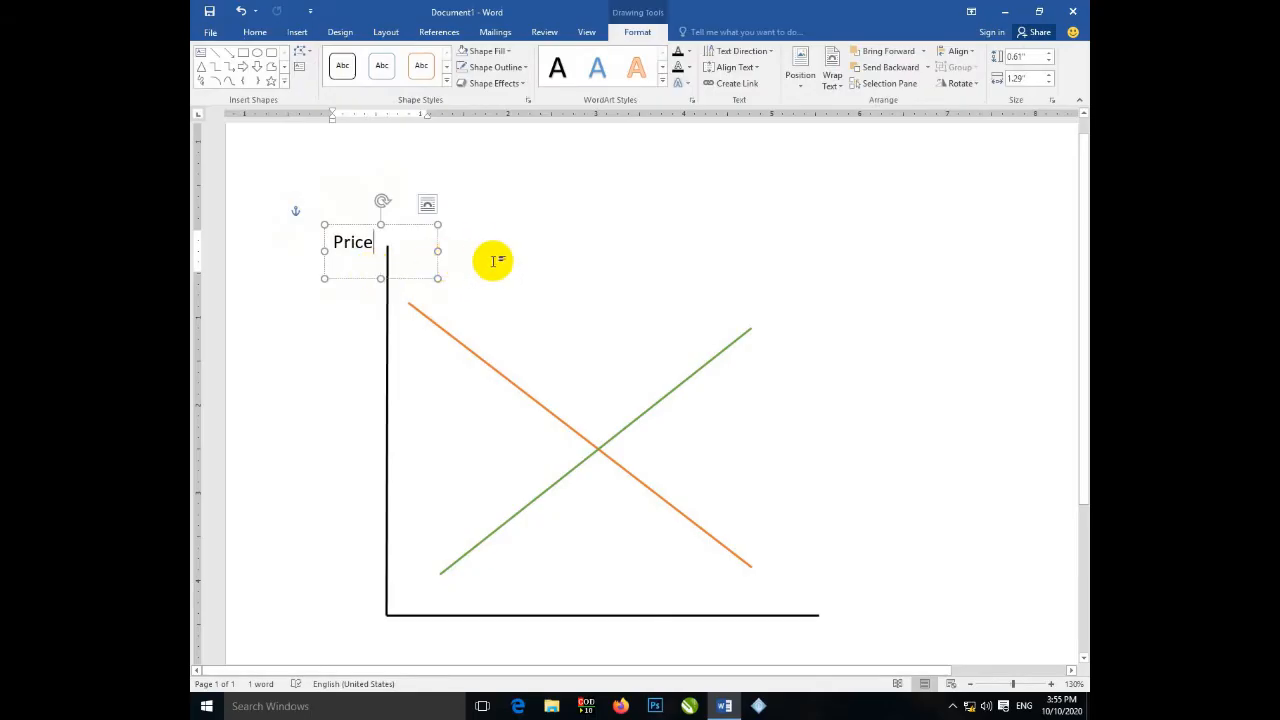
left_click(561, 237)
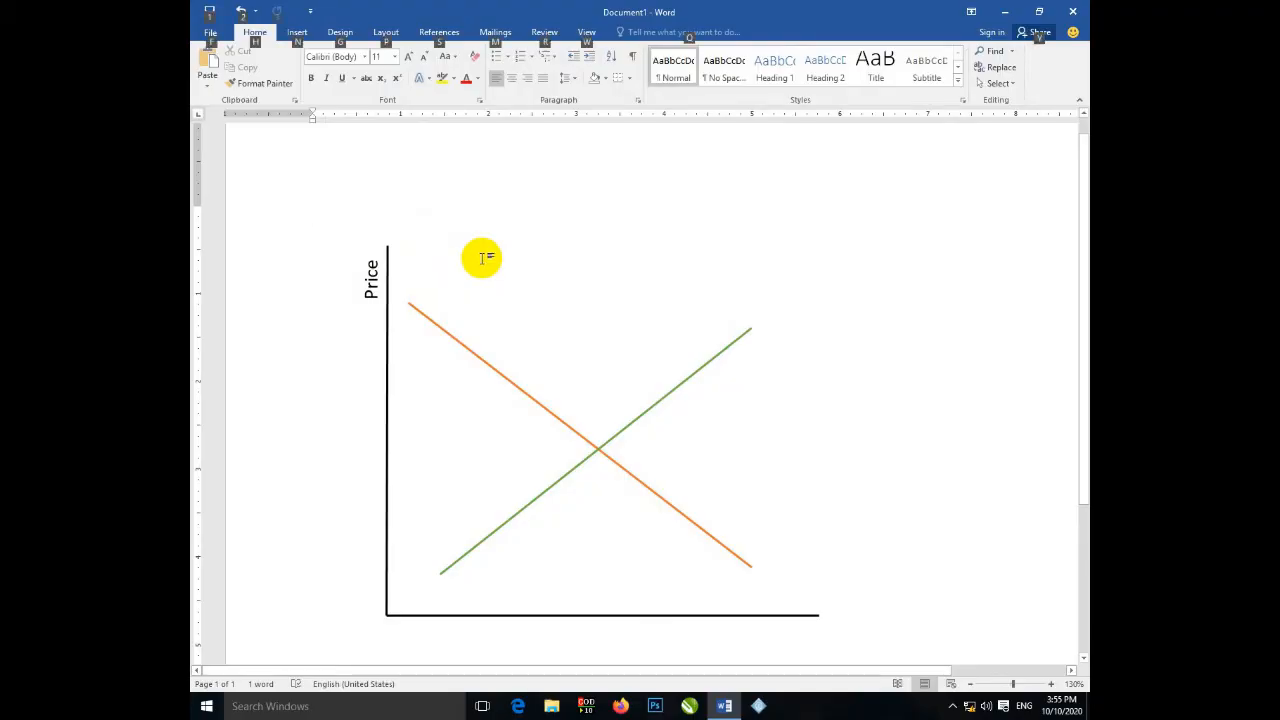
left_click(375, 275)
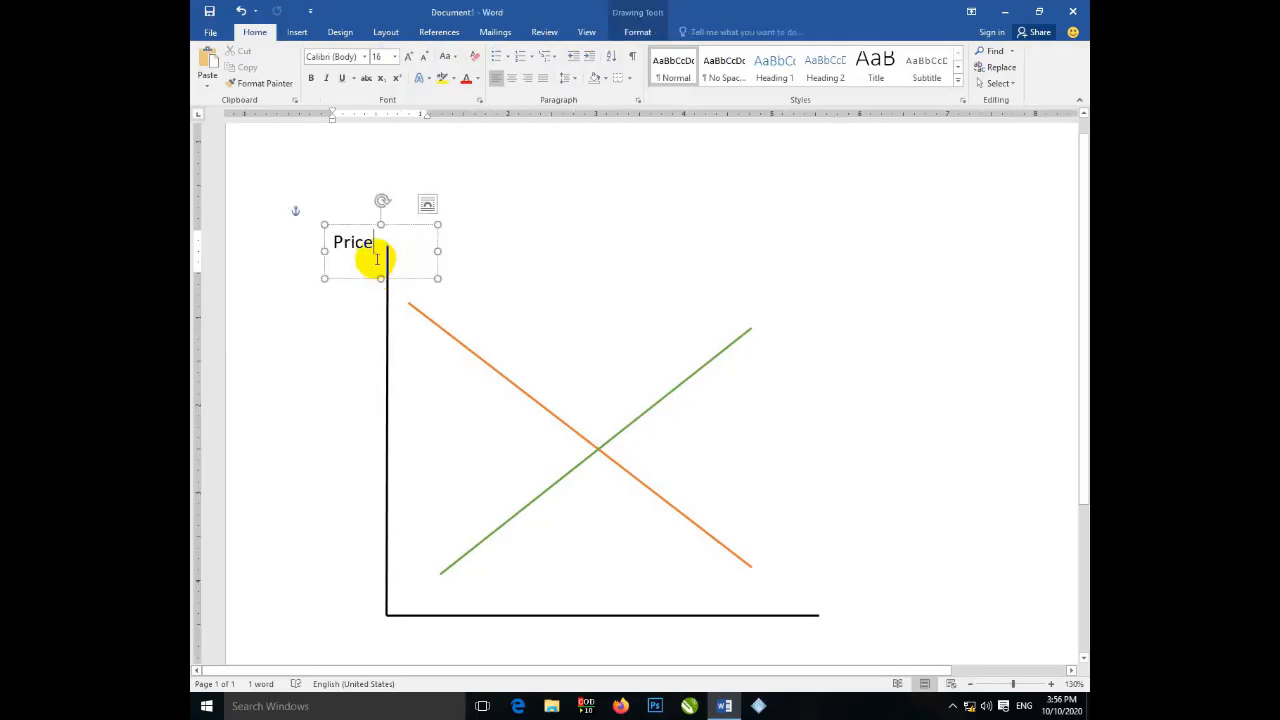
left_click(396, 224)
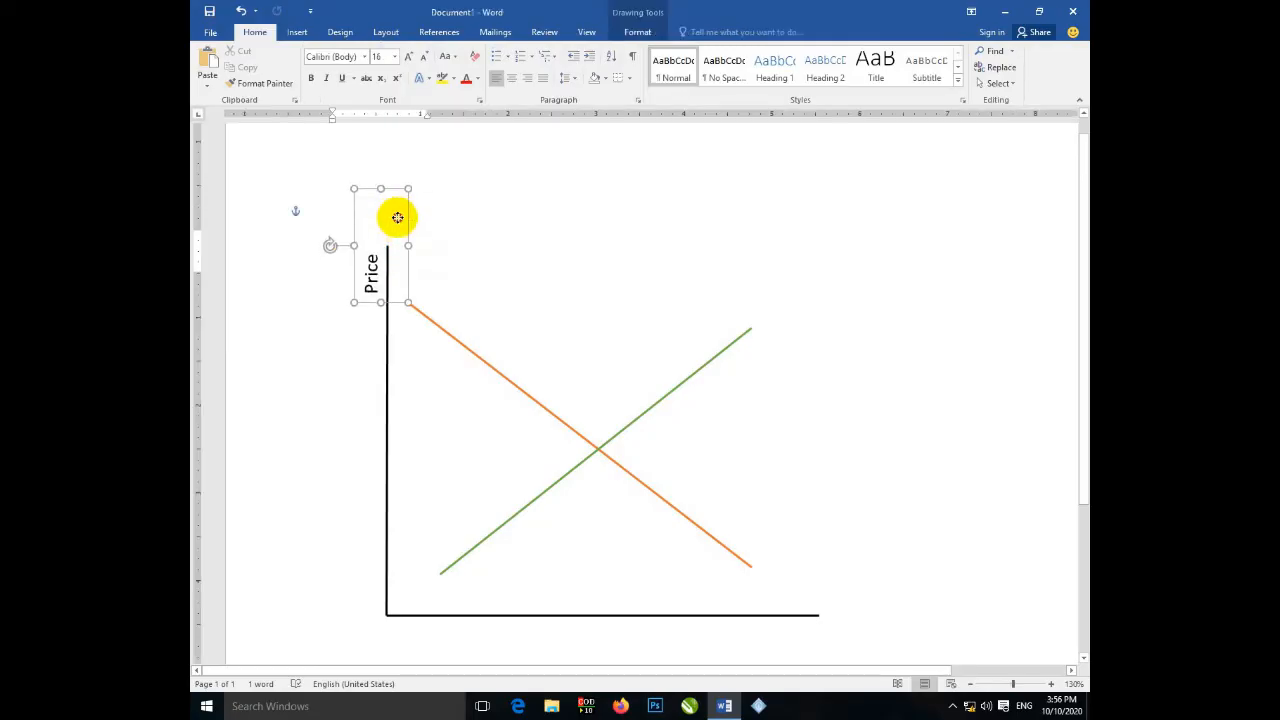
left_click_drag(397, 214, 400, 215)
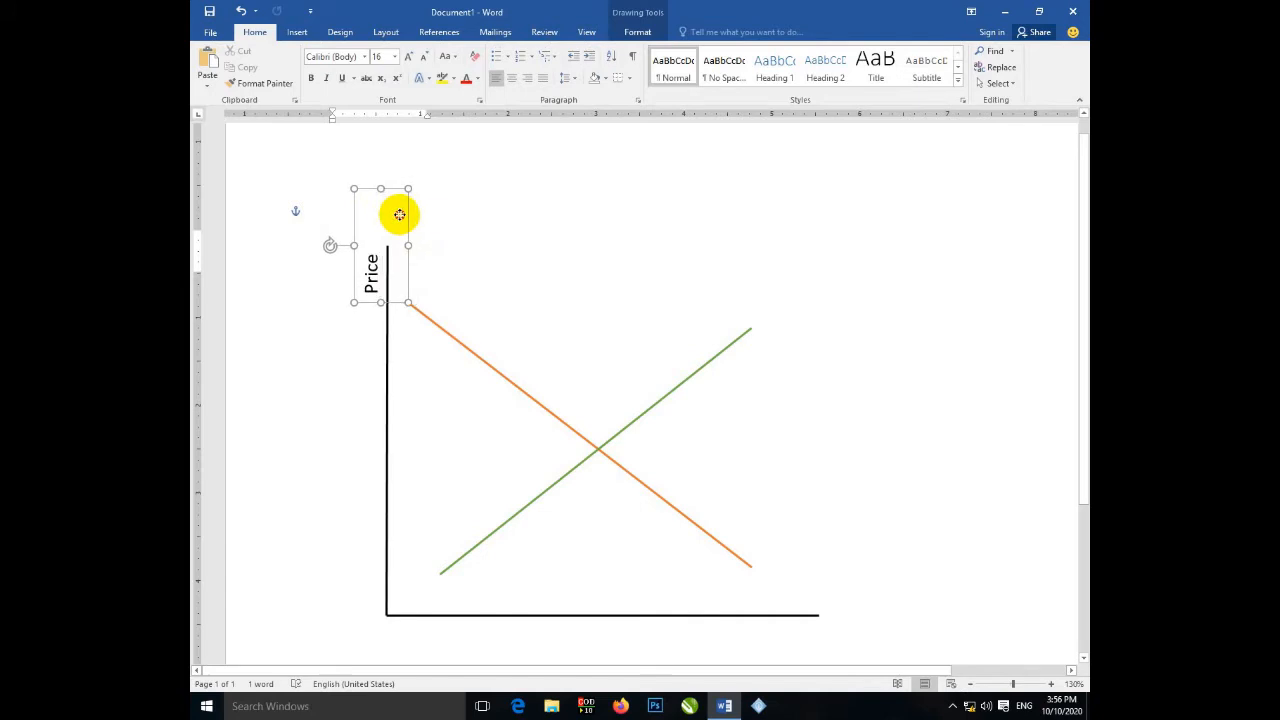
left_click(551, 260)
scroll(638, 340, "down", 1)
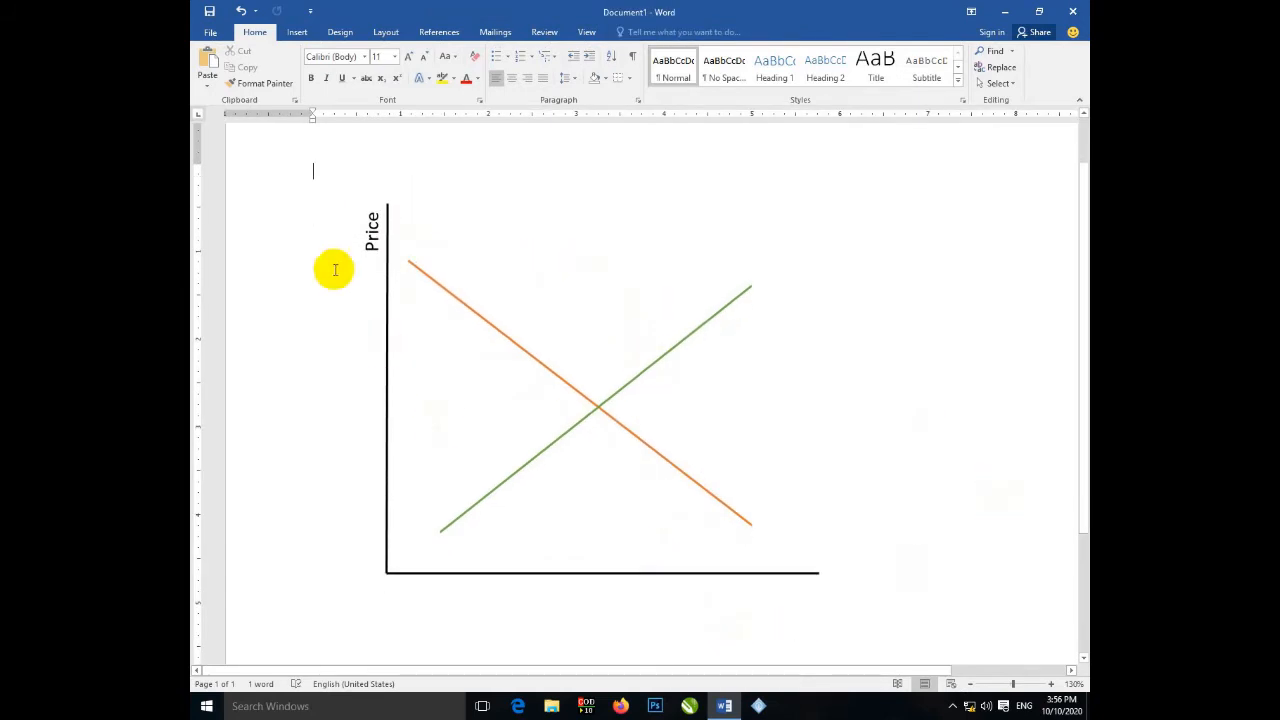
- Duplicate the Price text box and place the copy just beyond the right end of the horizontal axis
left_click(371, 226)
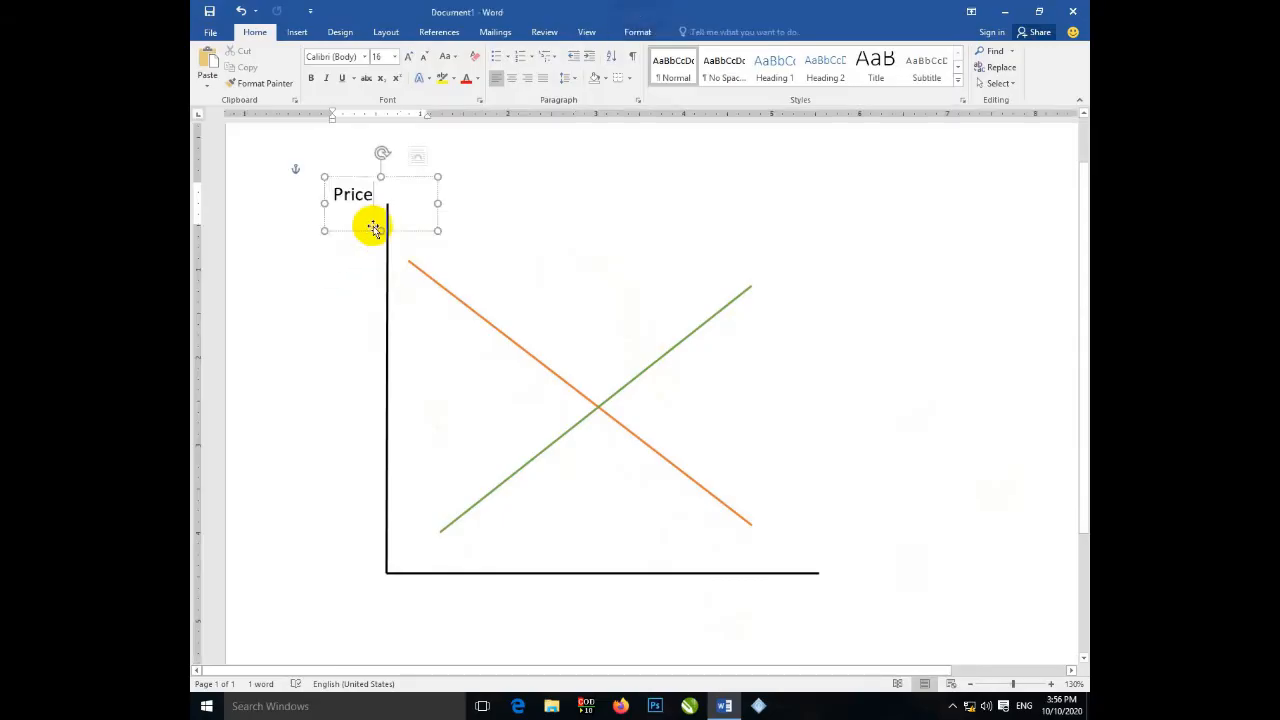
left_click(400, 178)
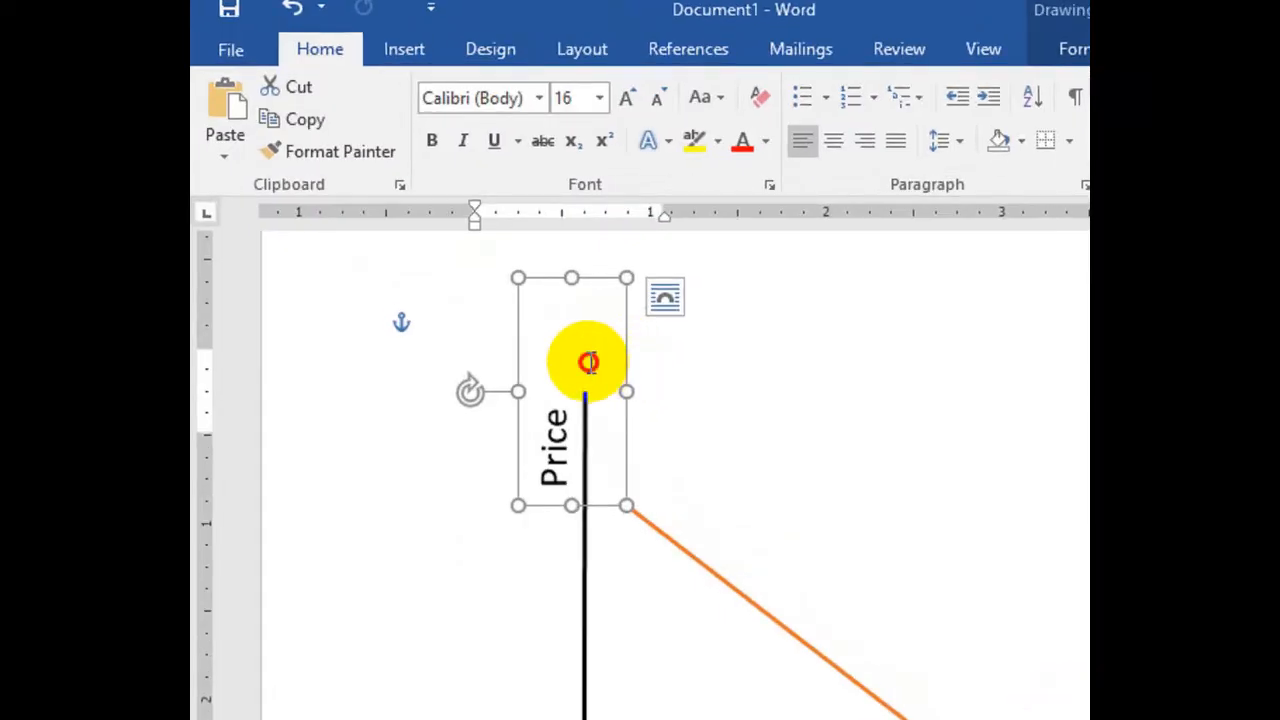
left_click(589, 362)
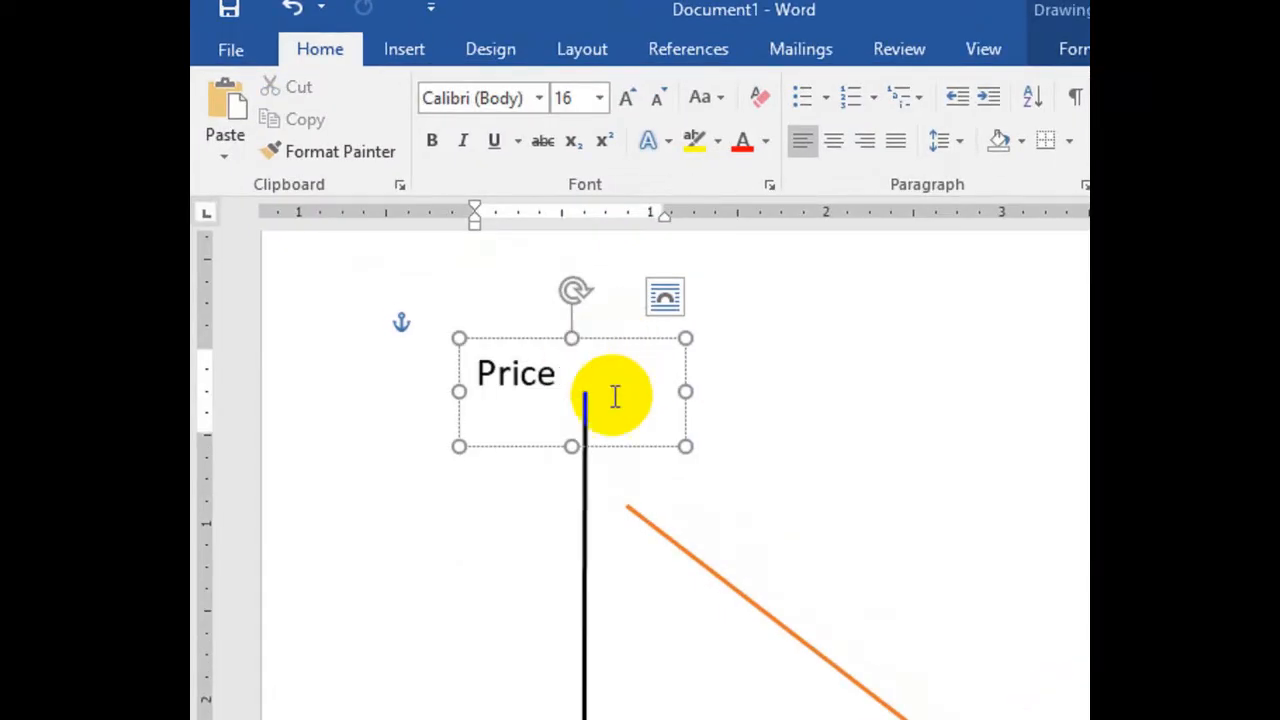
left_click(685, 362)
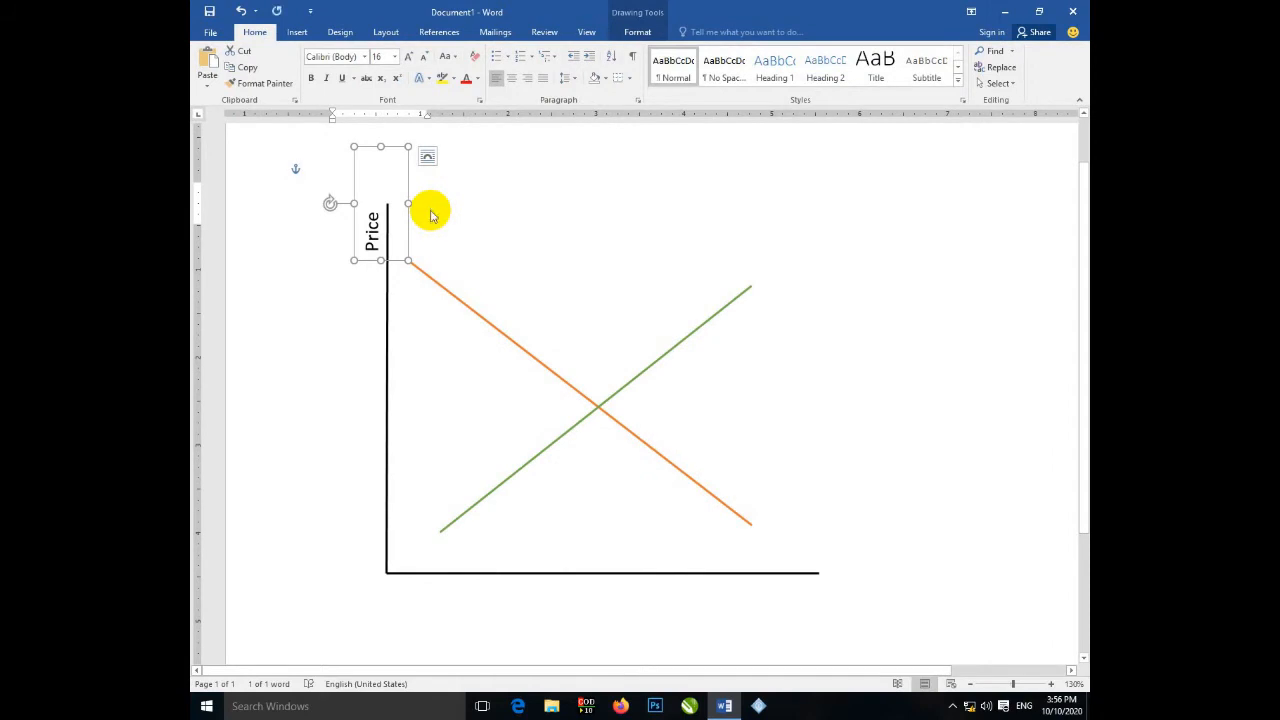
key("ctrl+v")
left_click_drag(421, 208, 898, 526)
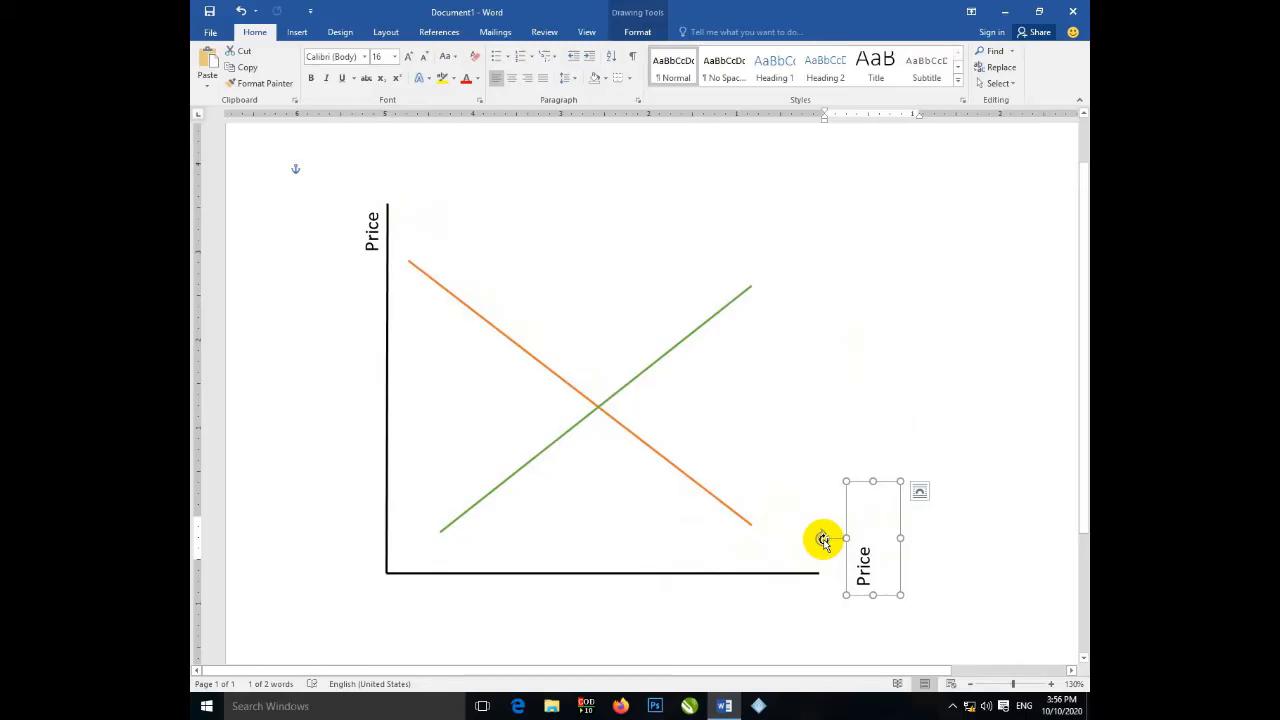
left_click(868, 544)
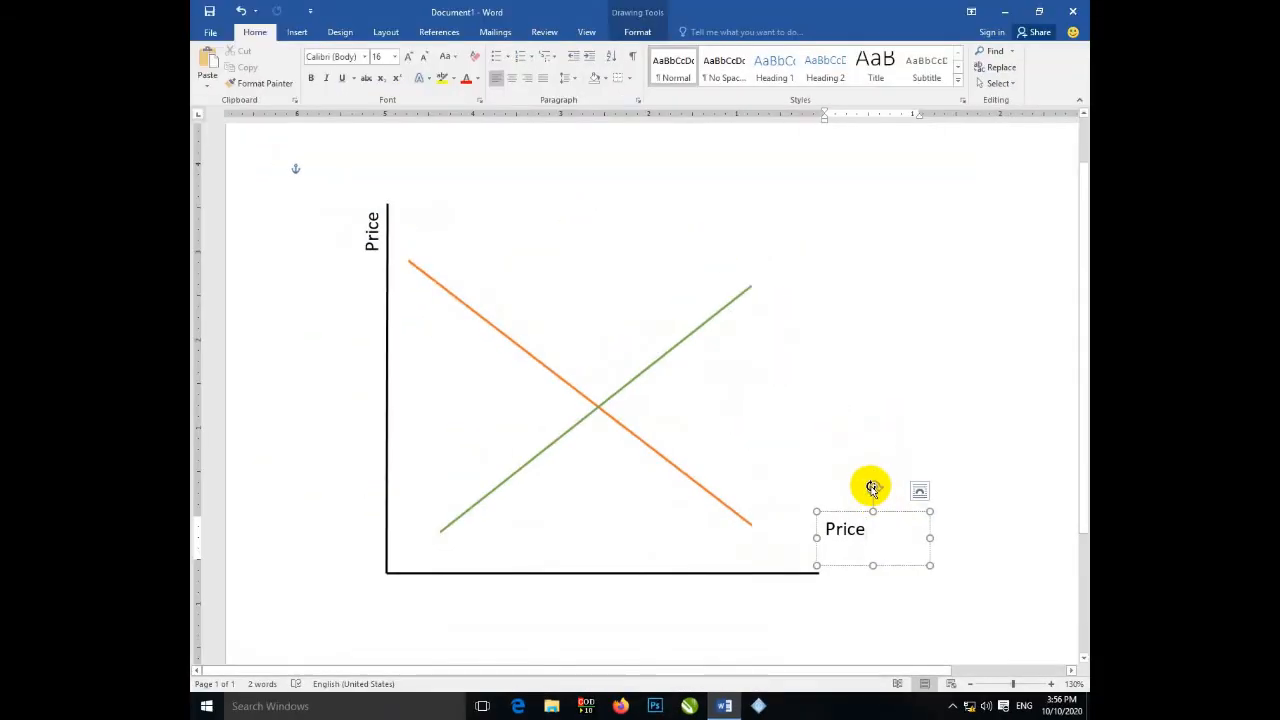
left_click(985, 470)
left_click(863, 573)
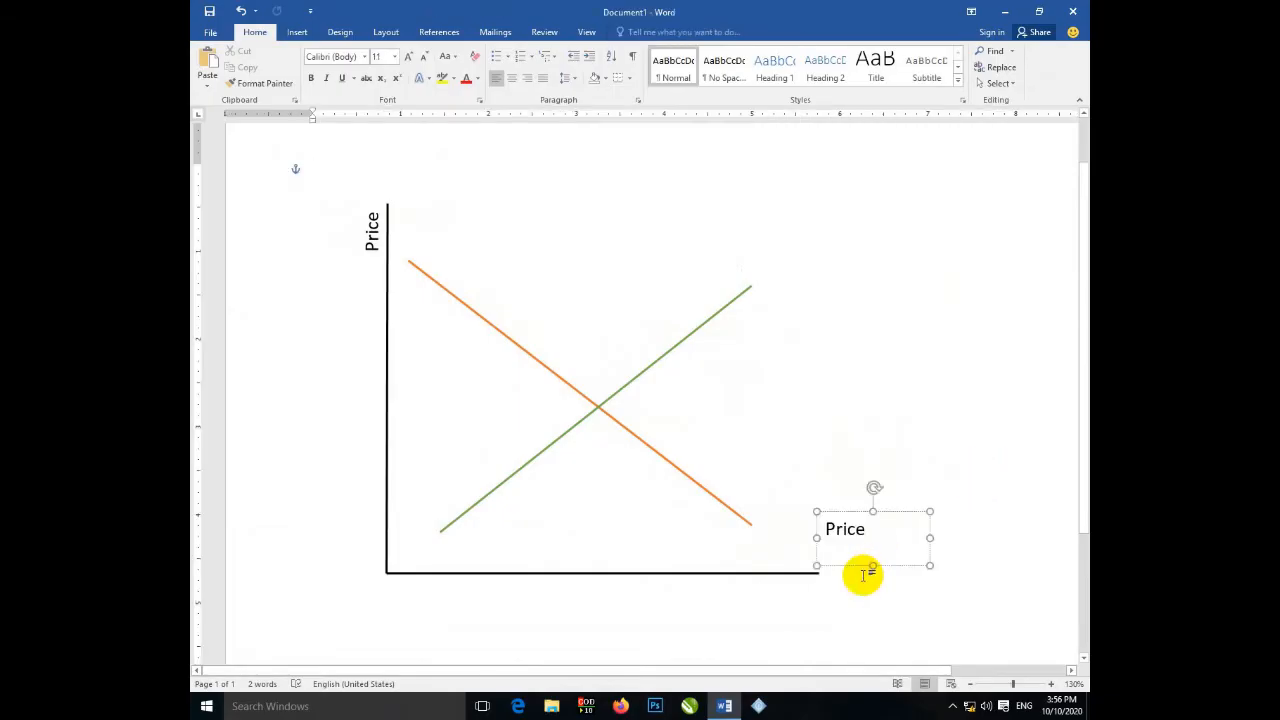
left_click(966, 443)
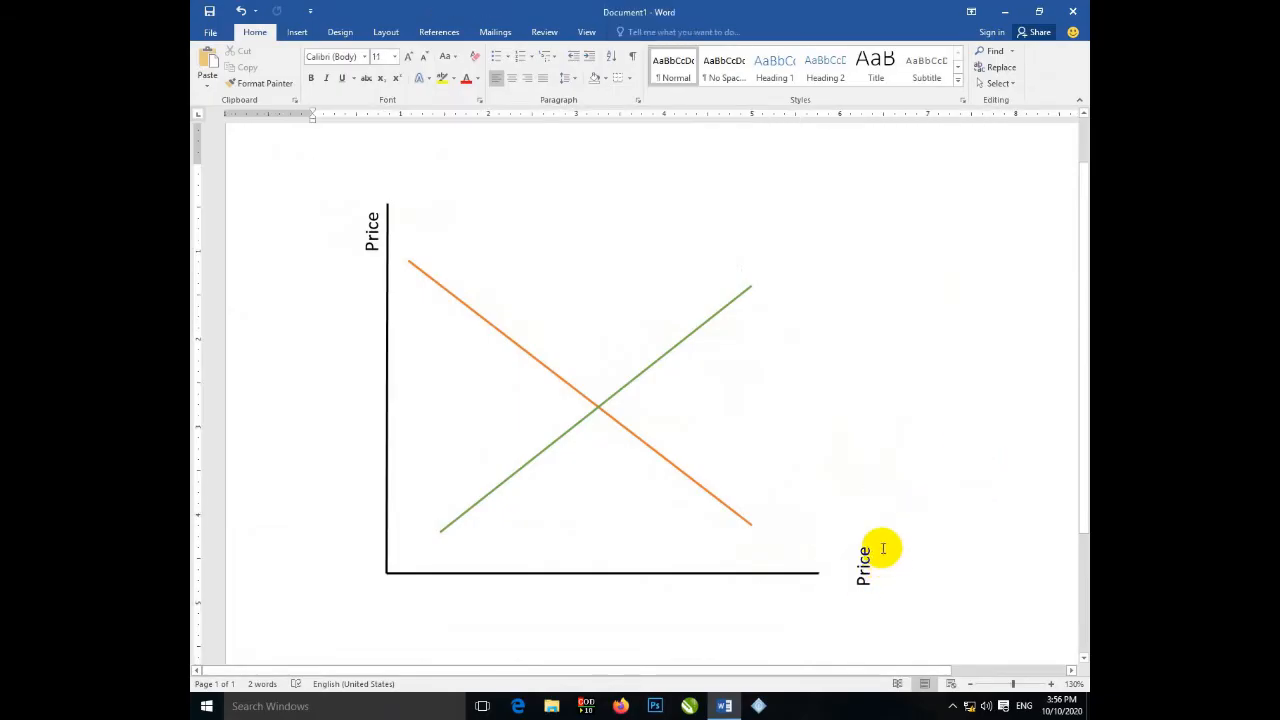
left_click(883, 548)
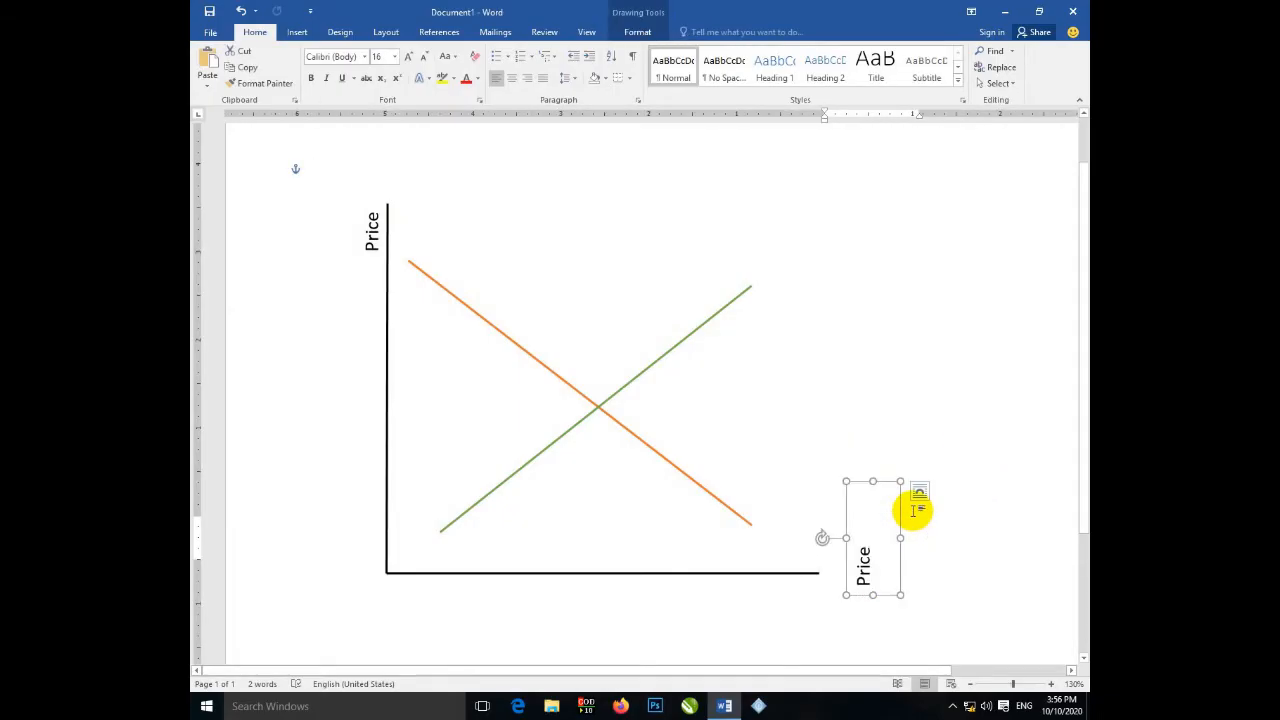
left_click(916, 538)
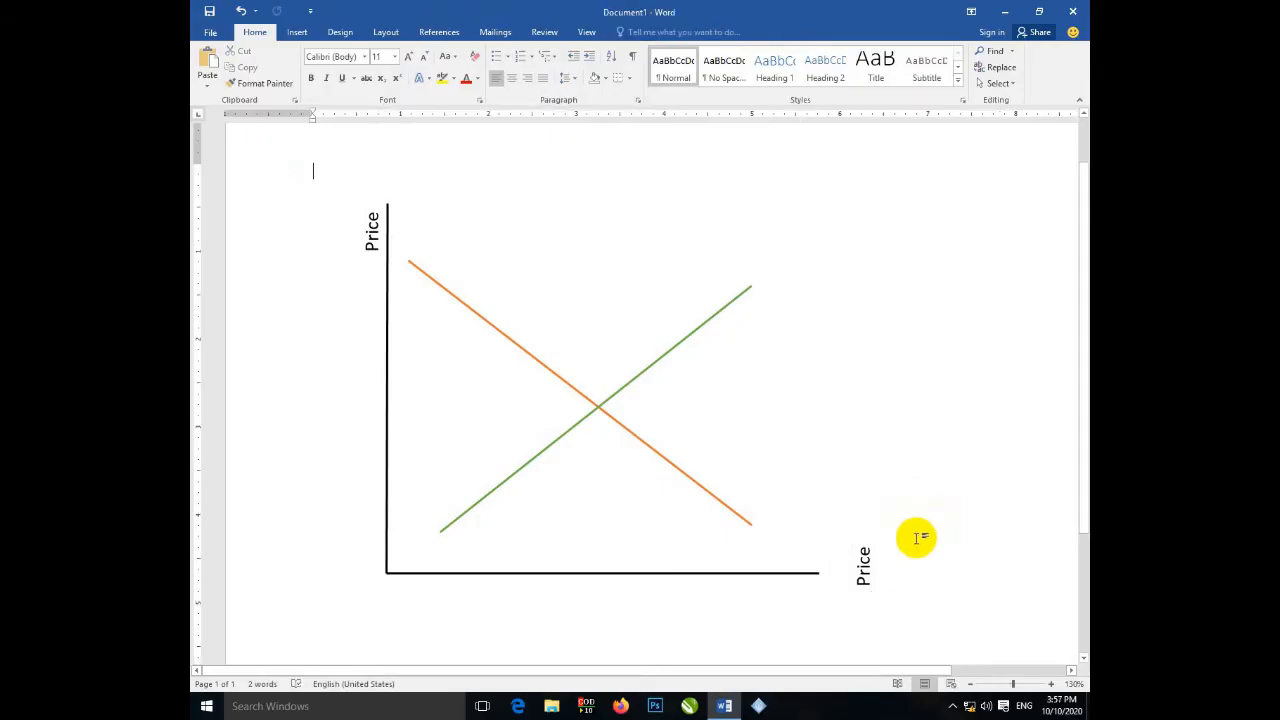
- Rotate the copied Price text box so its text reads horizontally, and place it just below the right end of the horizontal axis
left_click(865, 565)
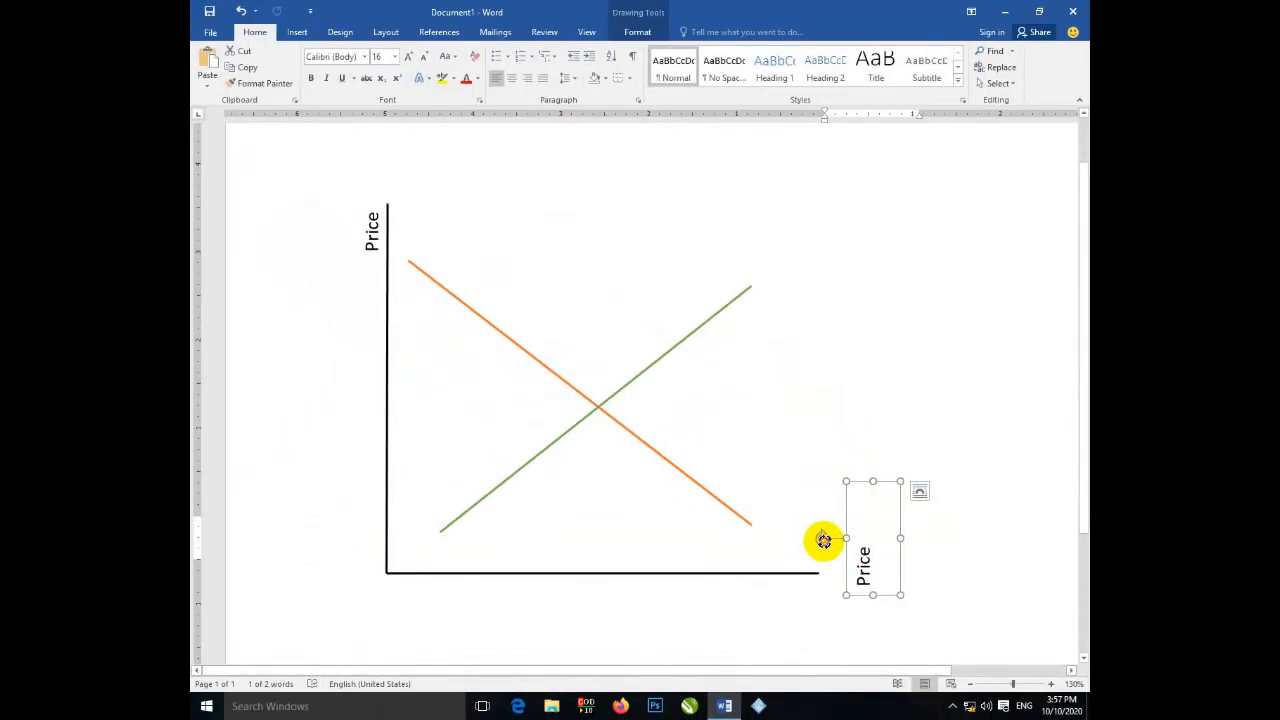
left_click(824, 541)
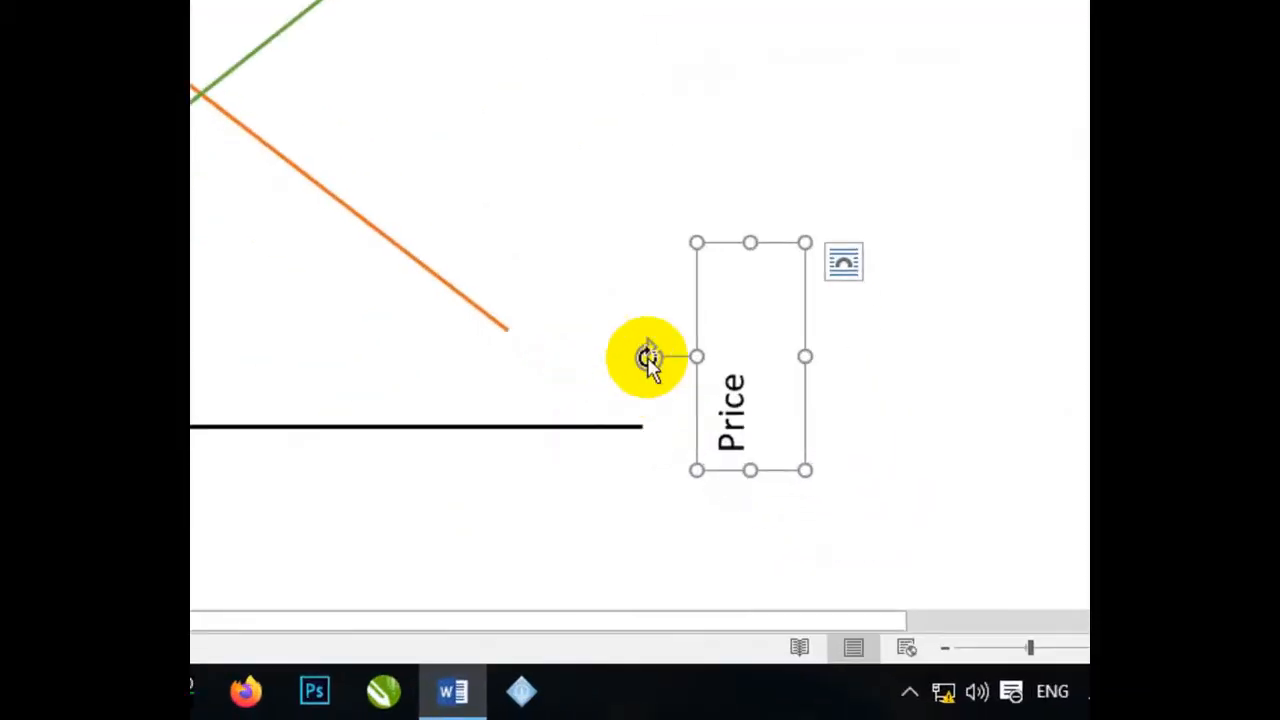
left_click_drag(822, 539, 879, 435)
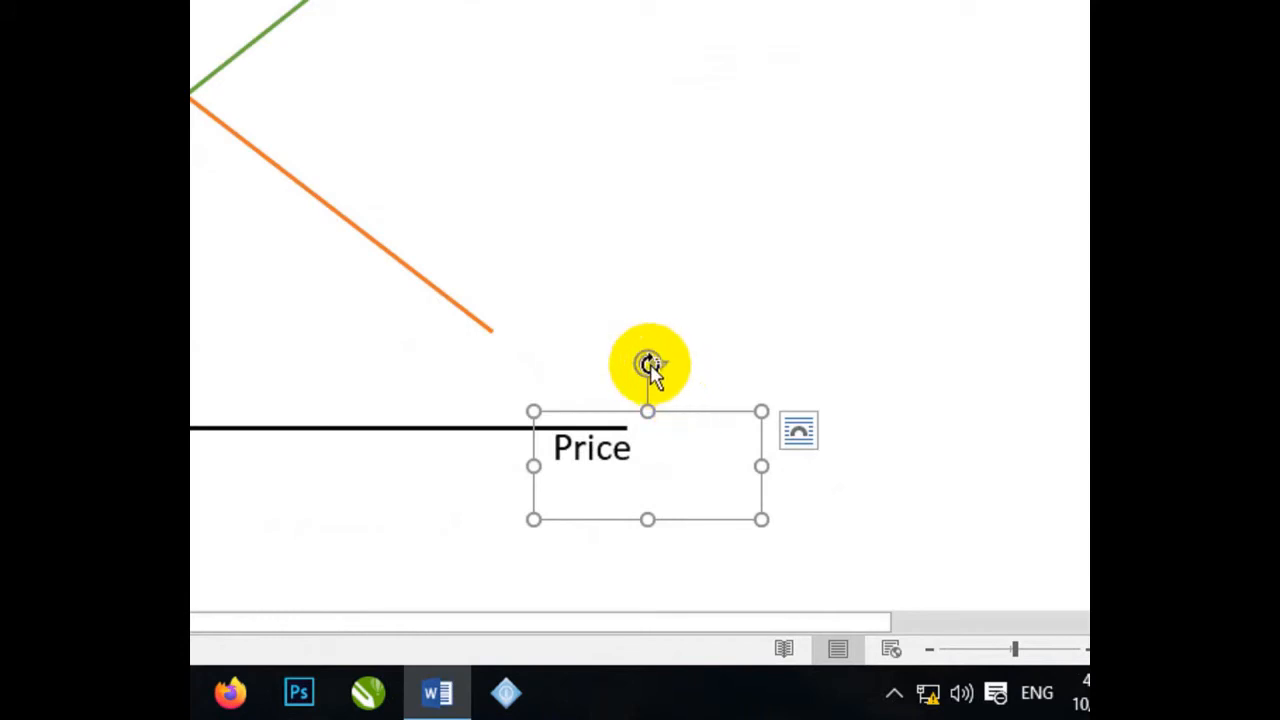
left_click_drag(650, 365, 690, 300)
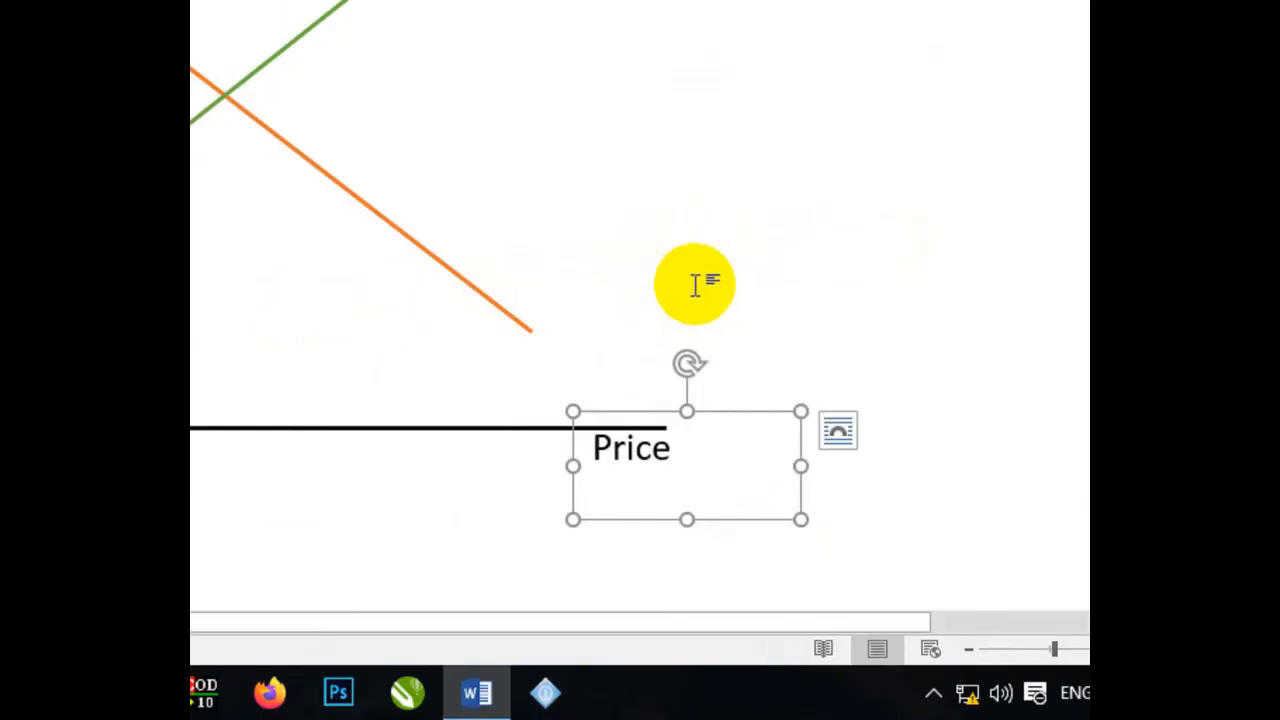
left_click(920, 200)
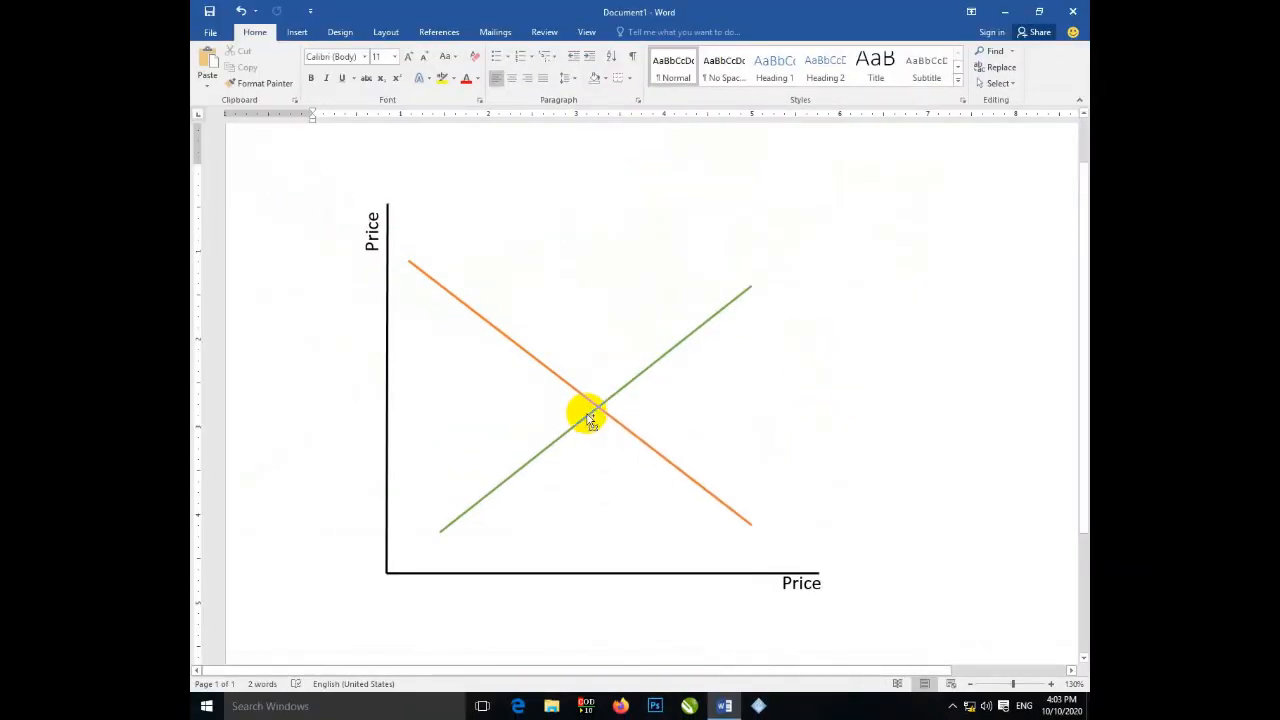
- Draw a horizontal line about 2.39" long from the crossing point of the orange and green lines to the vertical axis
scroll(586, 420, "up", 2)
scroll(586, 425, "down", 4)
scroll(592, 418, "down", 2)
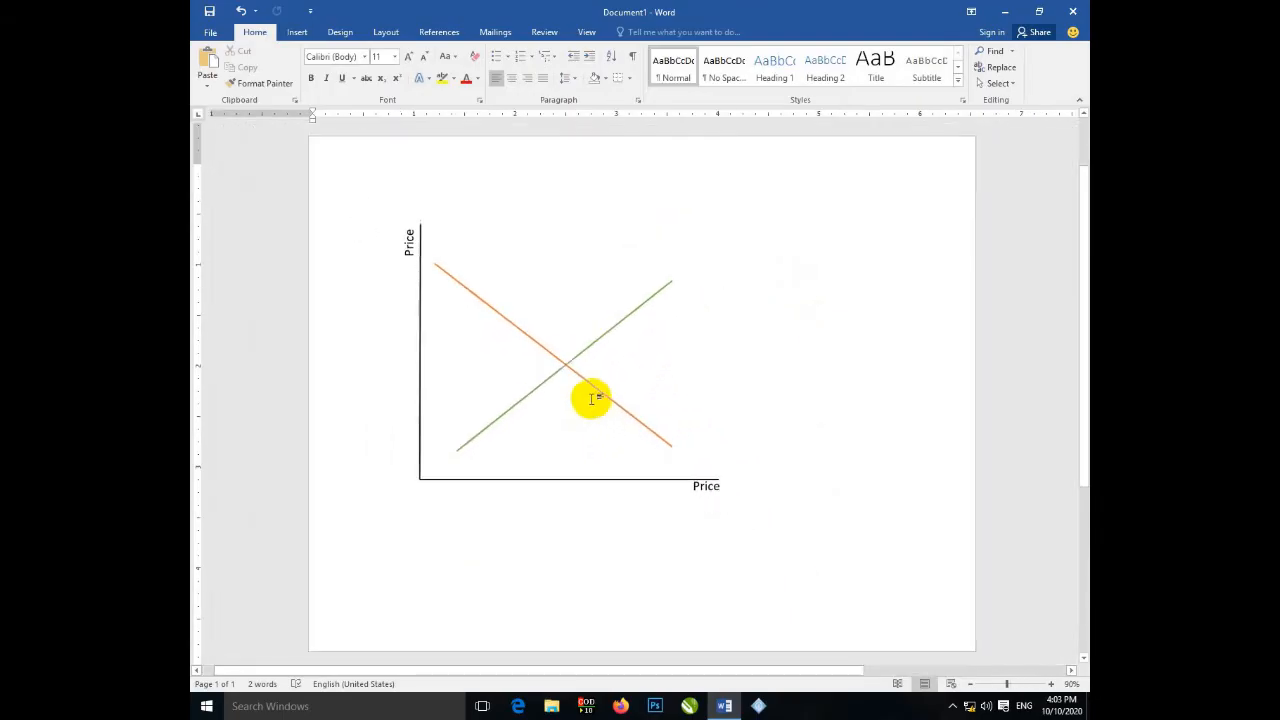
scroll(556, 333, "up", 1)
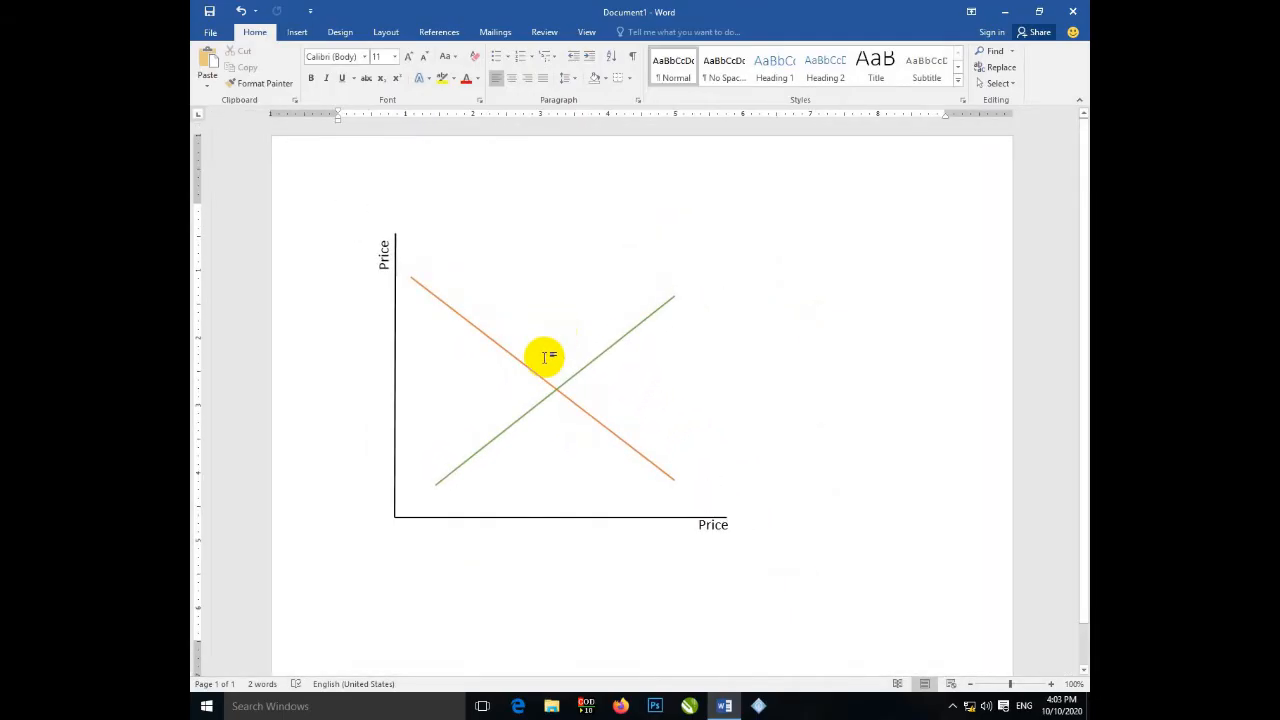
left_click(298, 31)
left_click(386, 76)
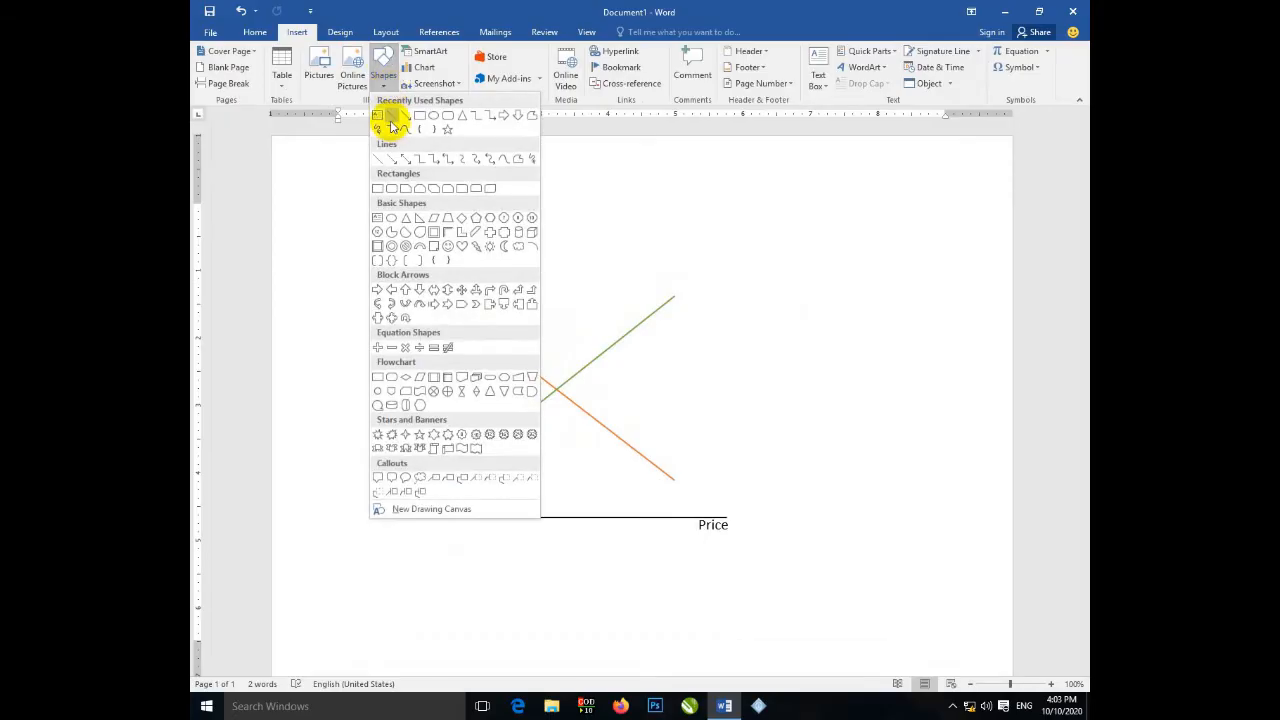
left_click(397, 120)
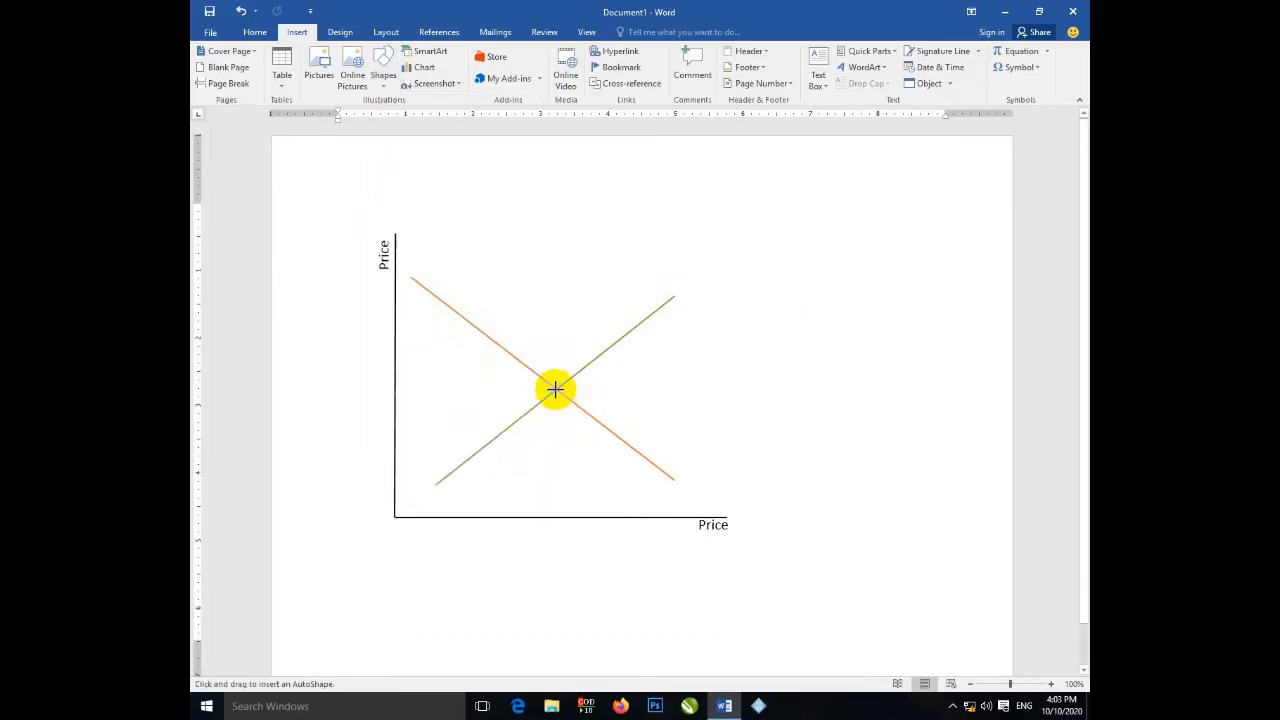
left_click_drag(557, 390, 393, 389)
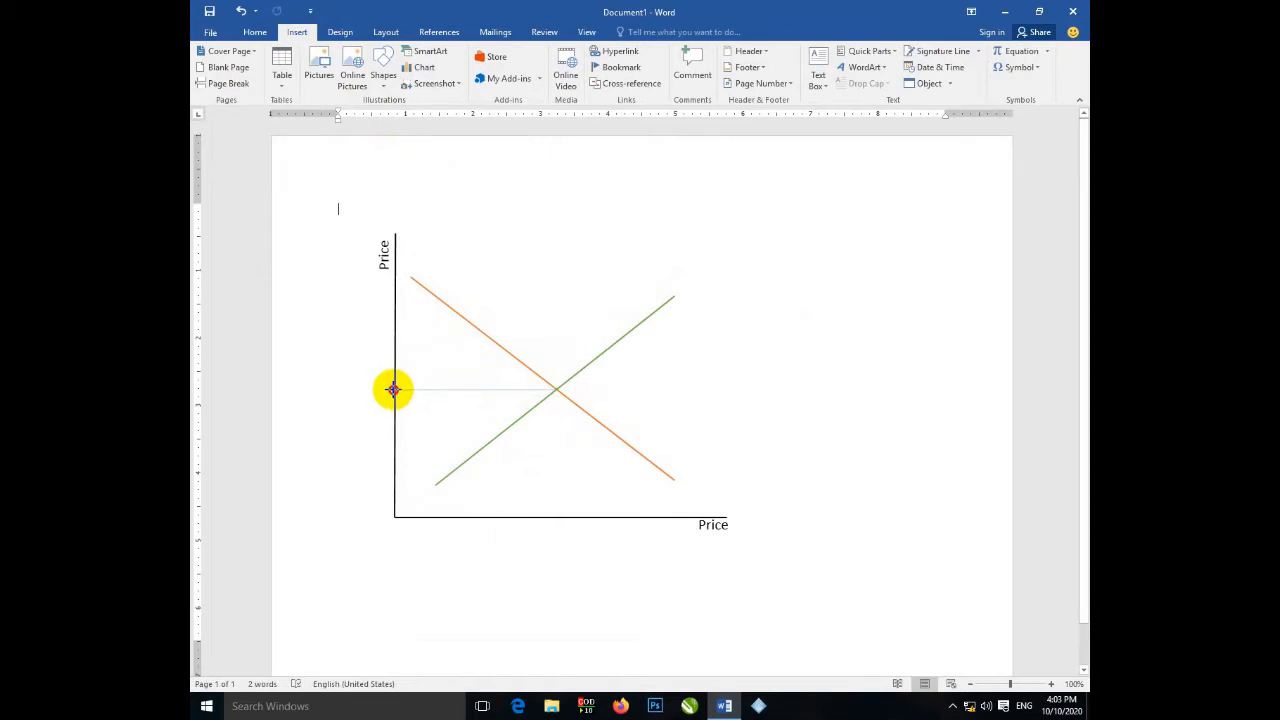
left_click_drag(394, 390, 395, 389)
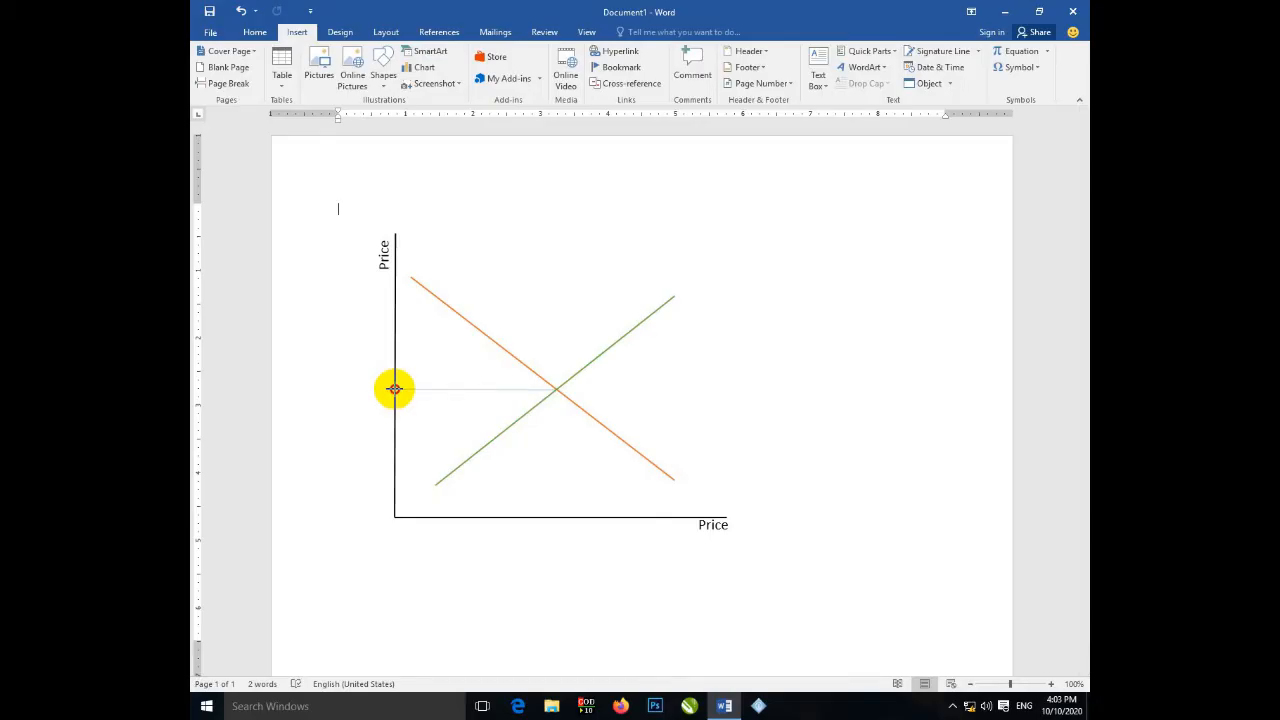
left_click_drag(394, 389, 394, 389)
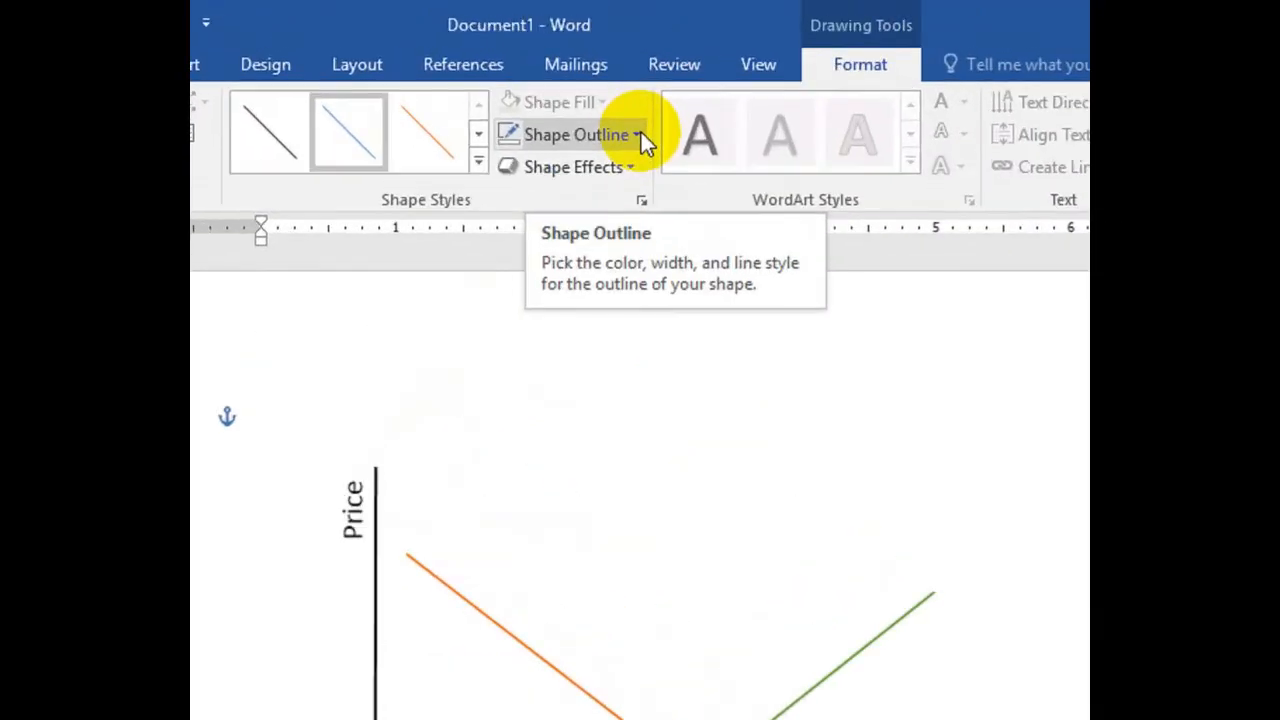
- Give the new horizontal line a Square Dot dash style and a 2¼ pt weight
left_click(640, 135)
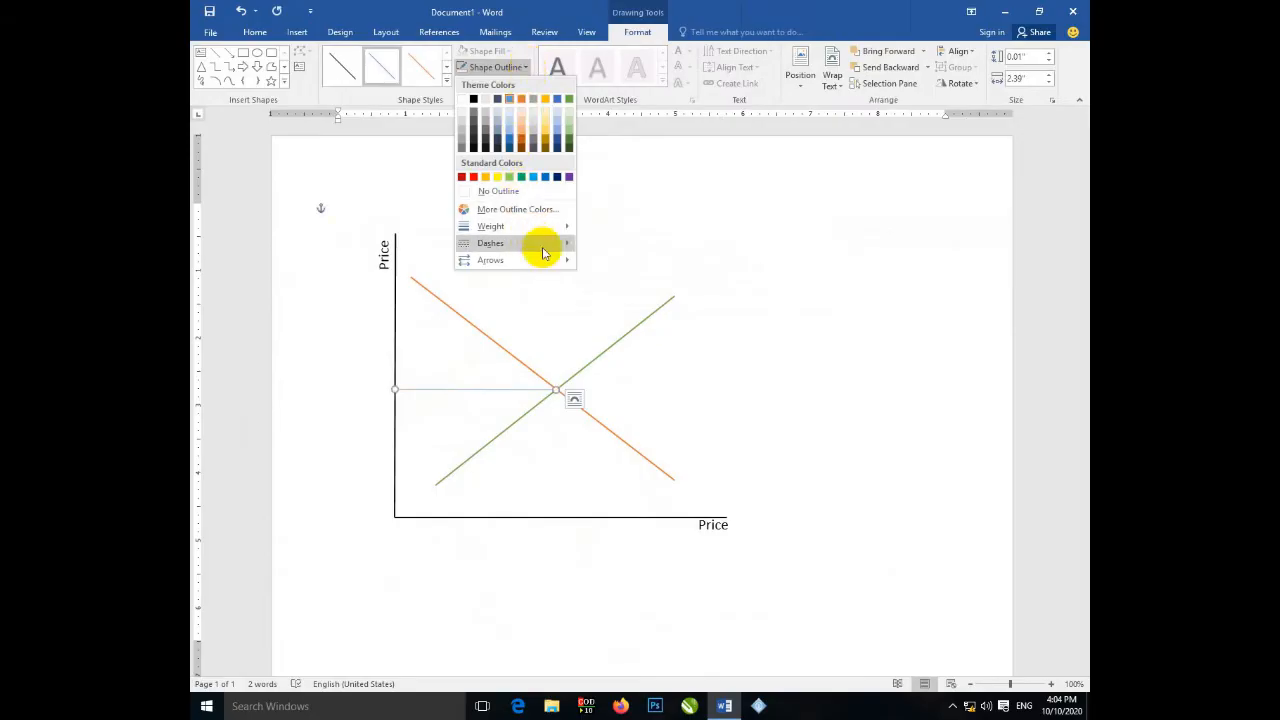
mouse_move(542, 249)
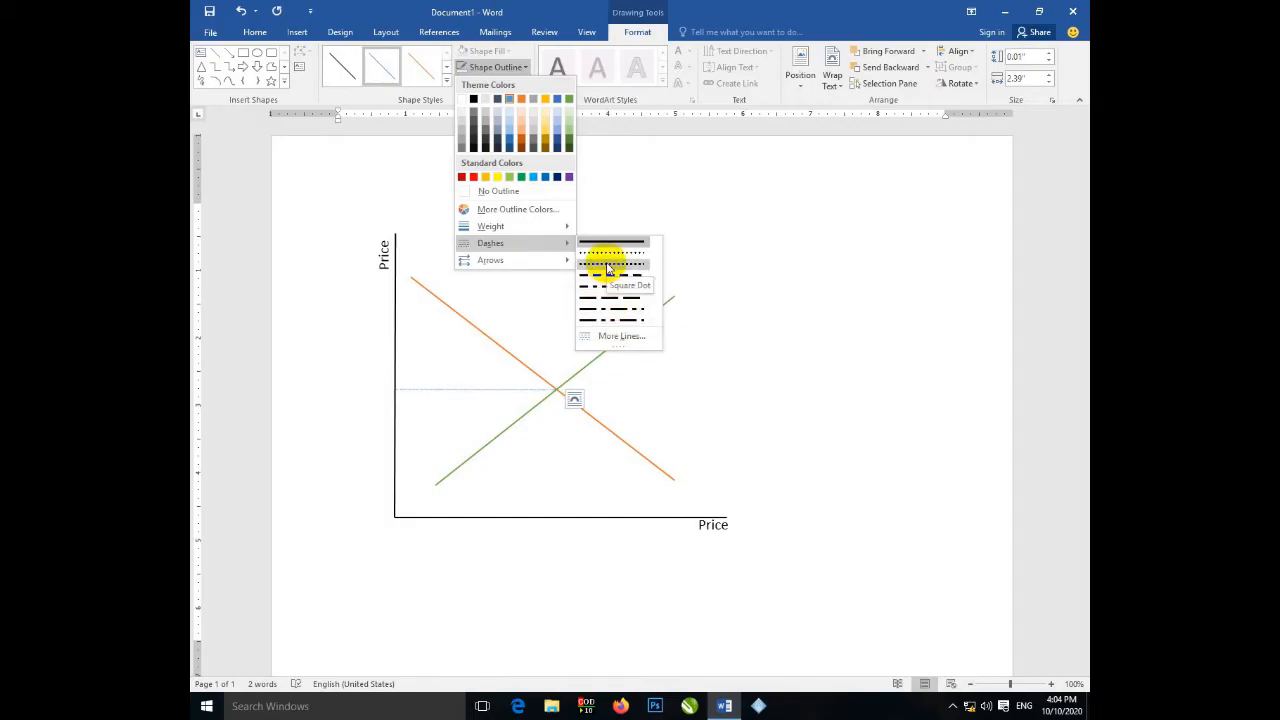
left_click(607, 268)
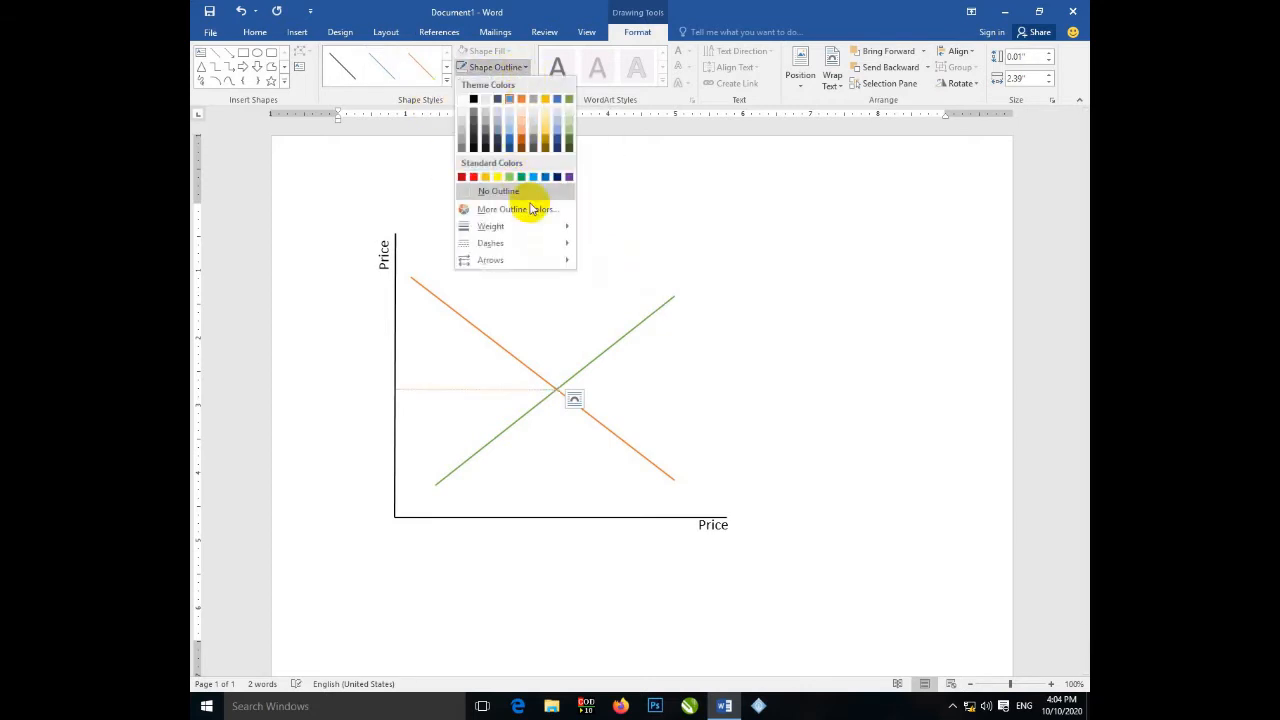
mouse_move(557, 228)
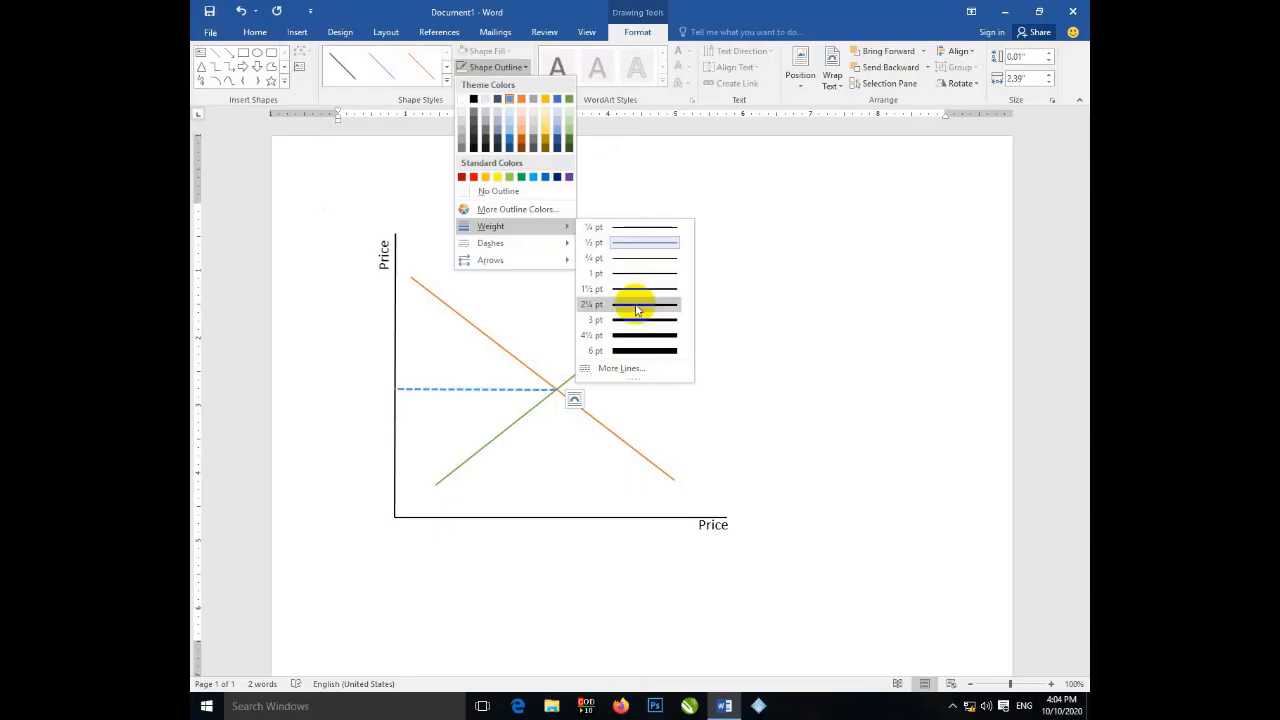
left_click(636, 305)
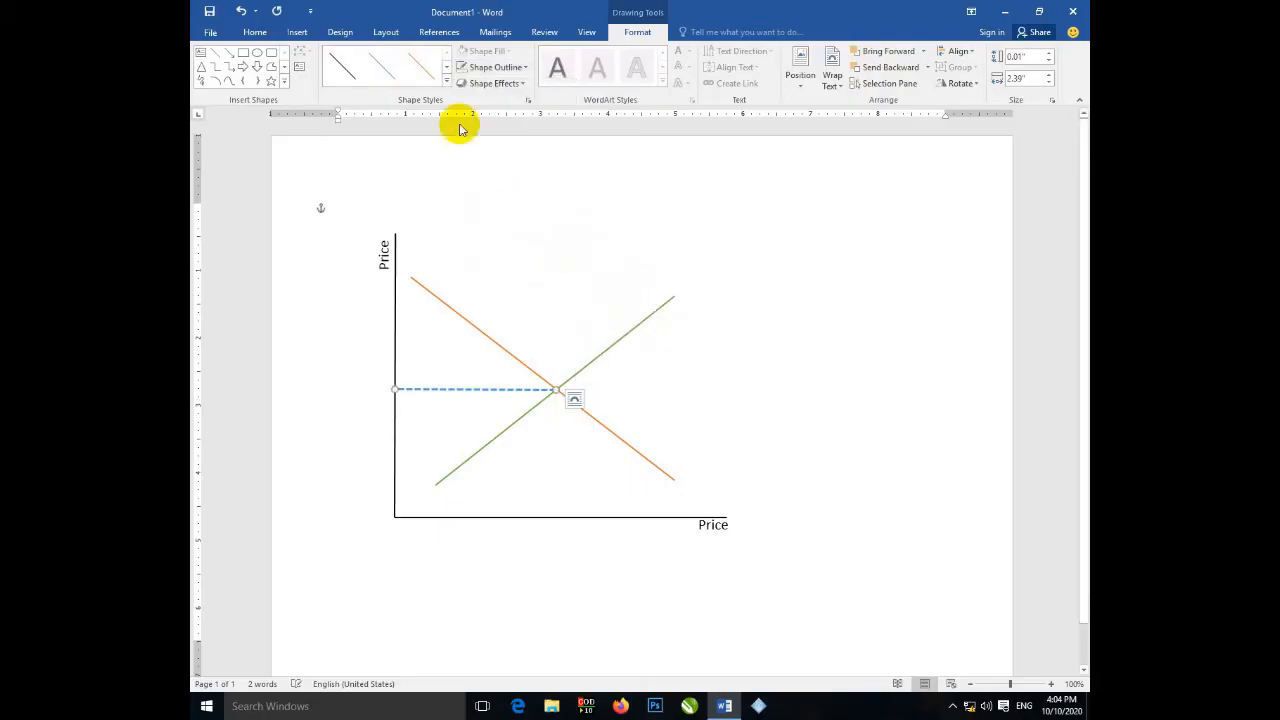
left_click(524, 84)
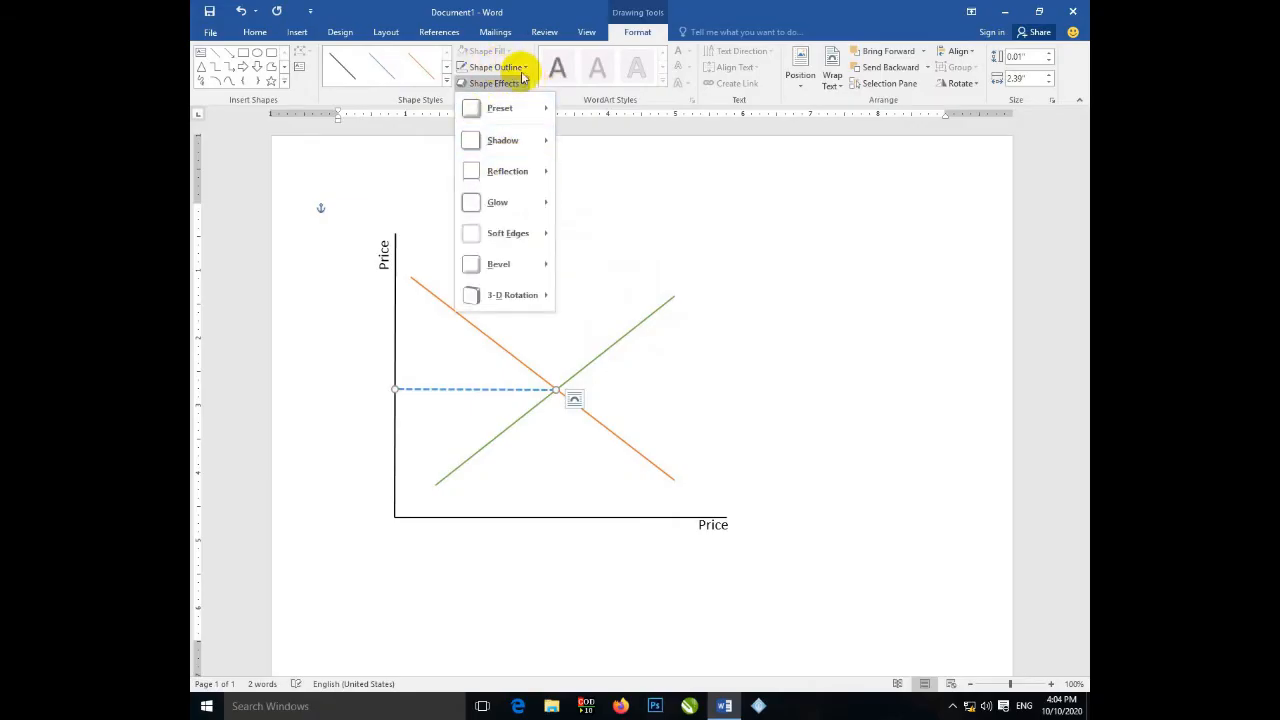
- Change the dash style of the horizontal guide line to a finer dotted pattern
left_click(525, 70)
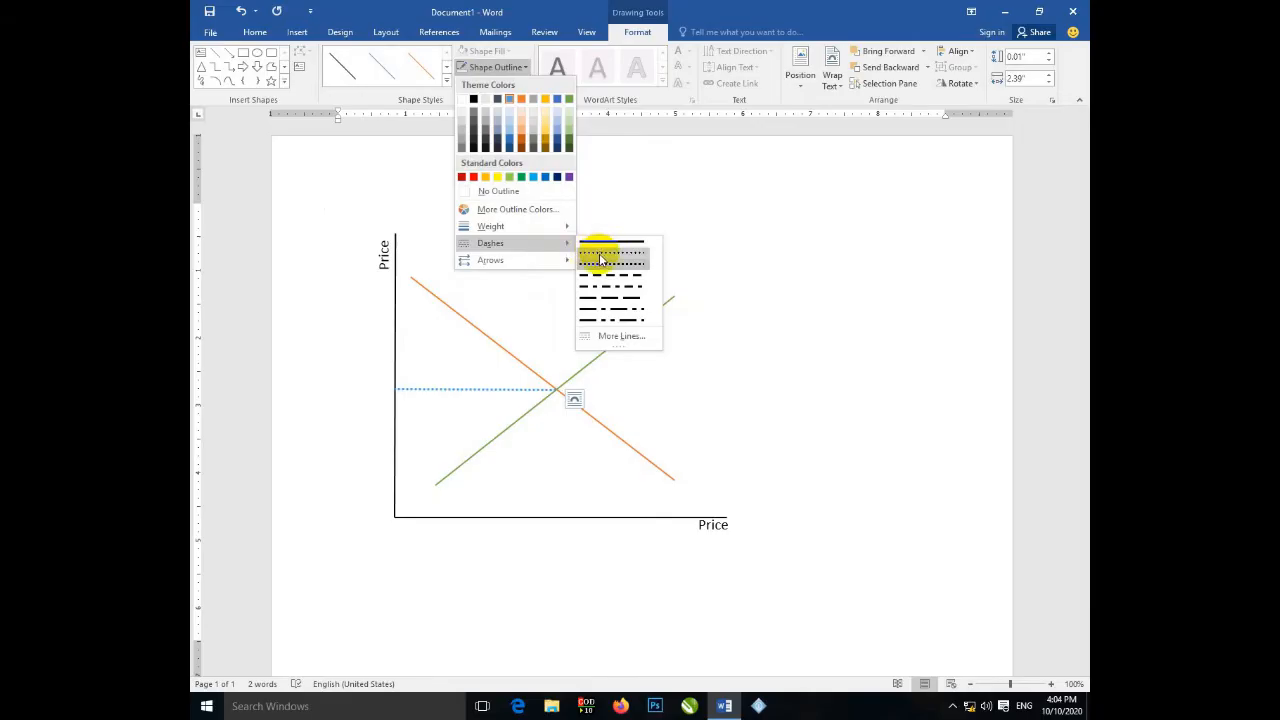
left_click(600, 258)
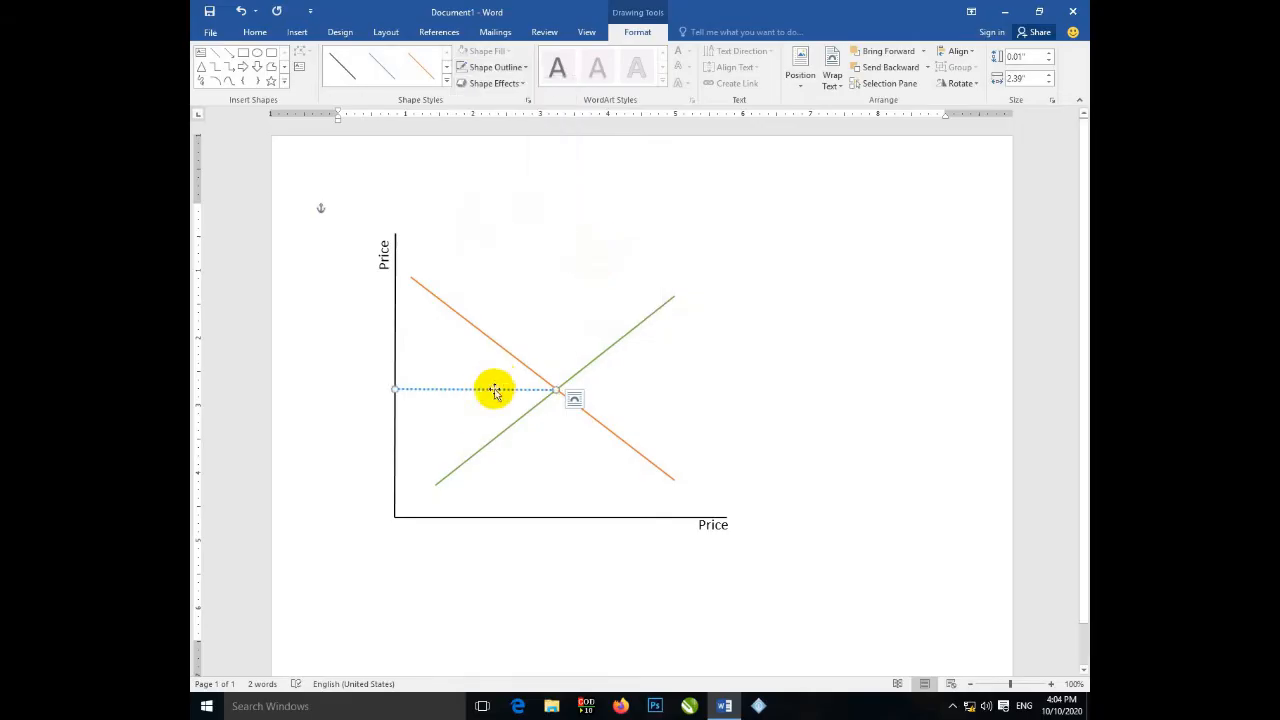
scroll(494, 391, "up", 9)
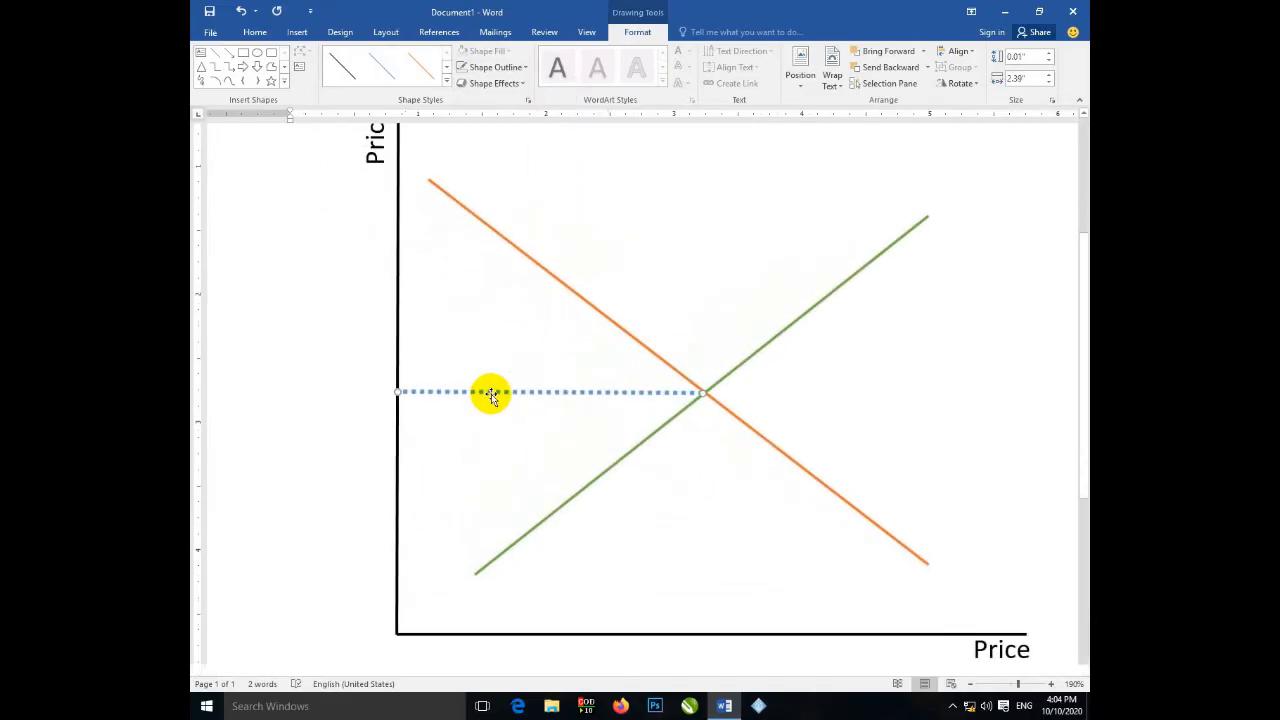
scroll(490, 393, "down", 9)
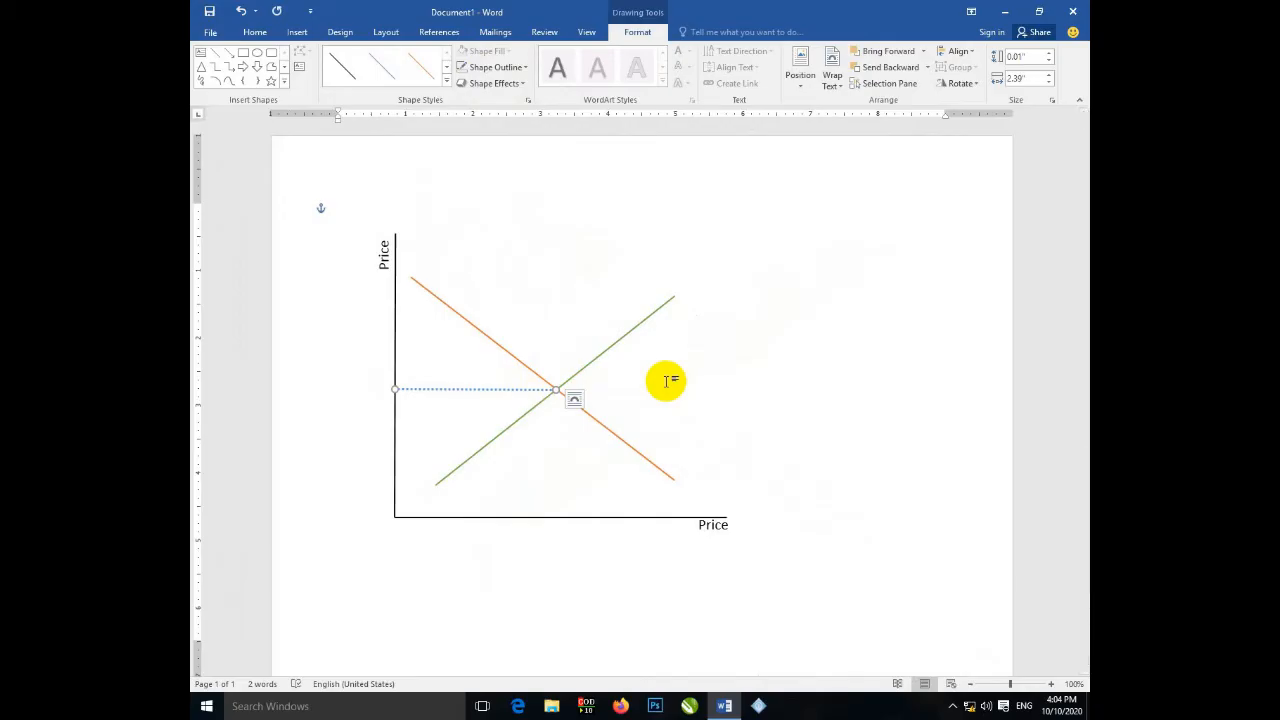
key("ctrl")
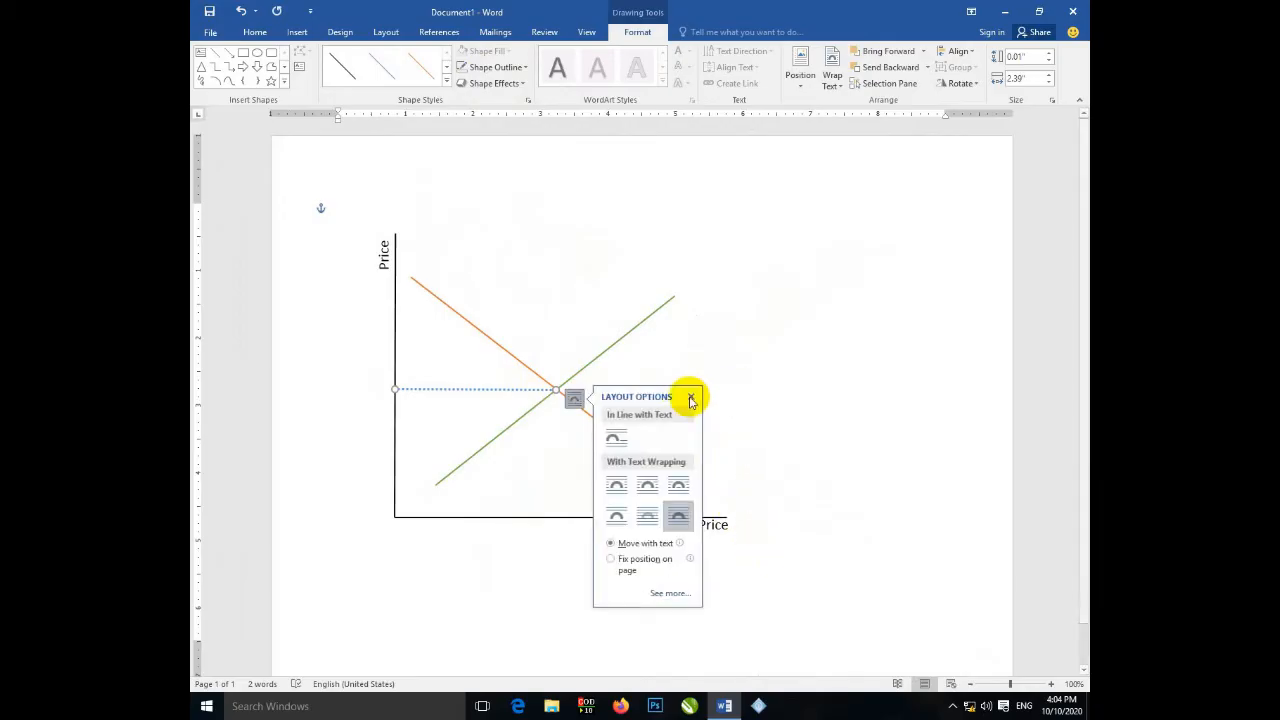
left_click(690, 397)
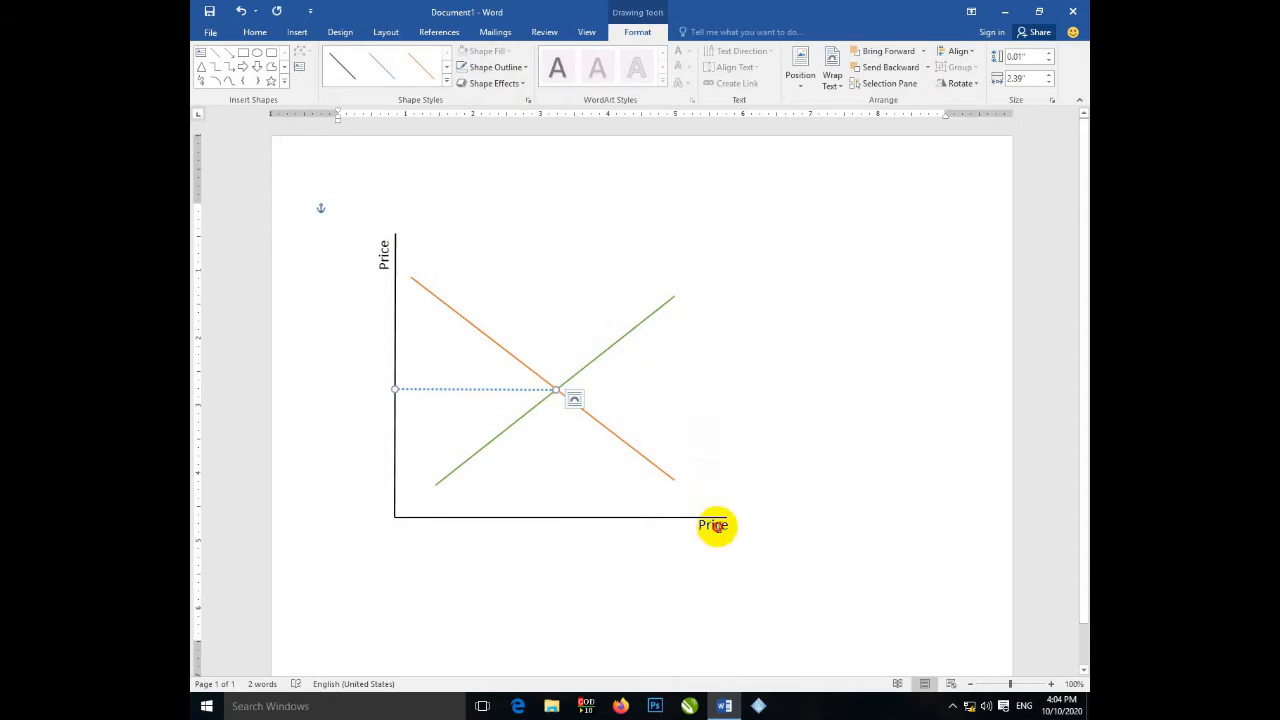
- Replace the text of the label below the horizontal axis with Quantity
left_click(714, 523)
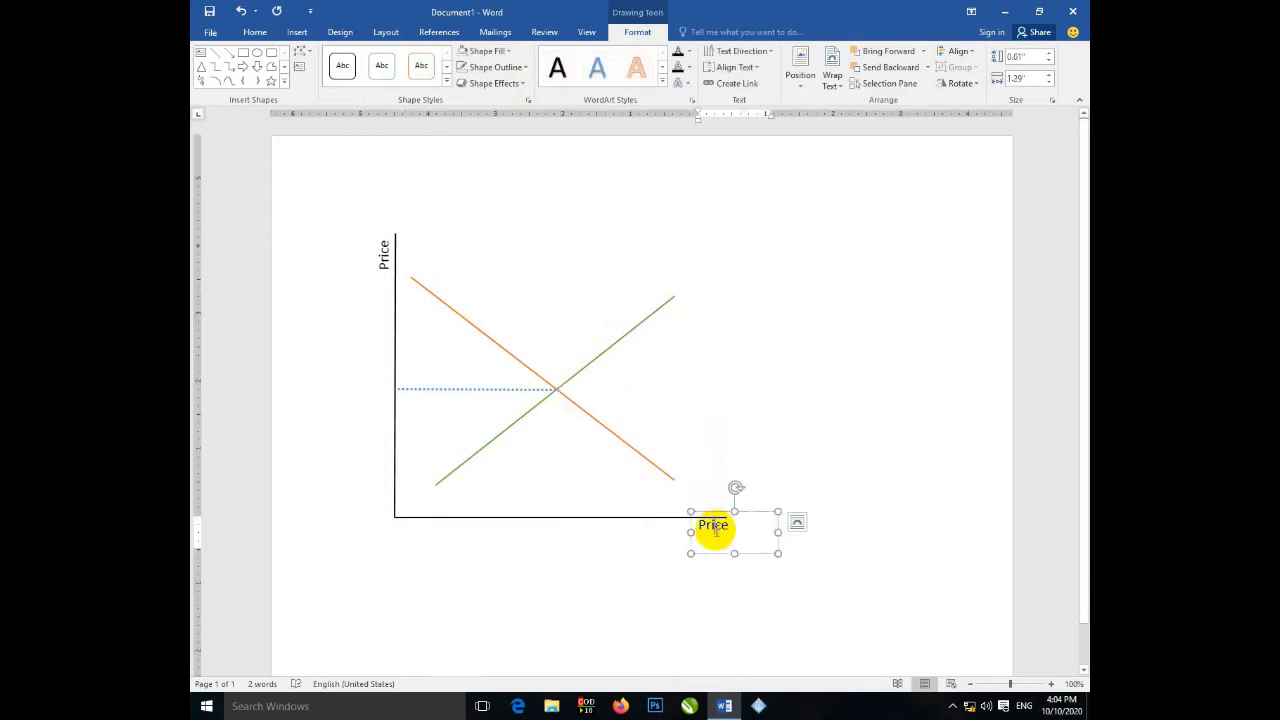
double_click(716, 530)
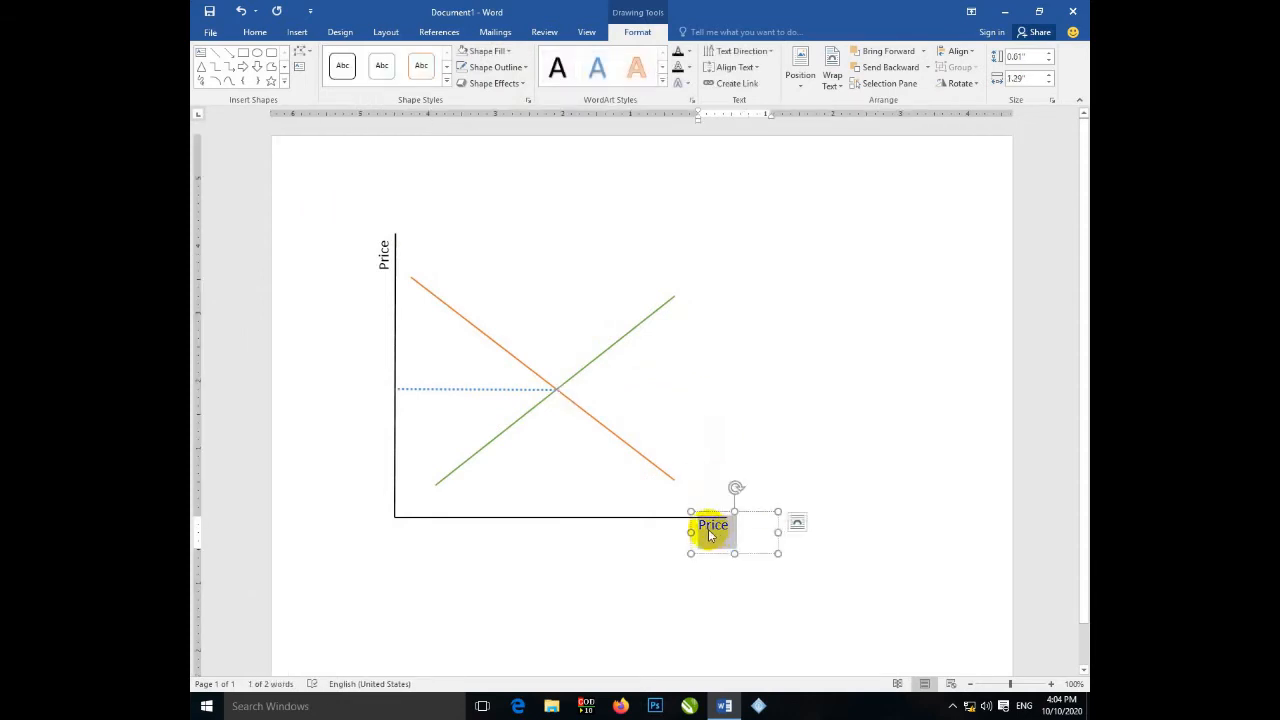
type("Qa")
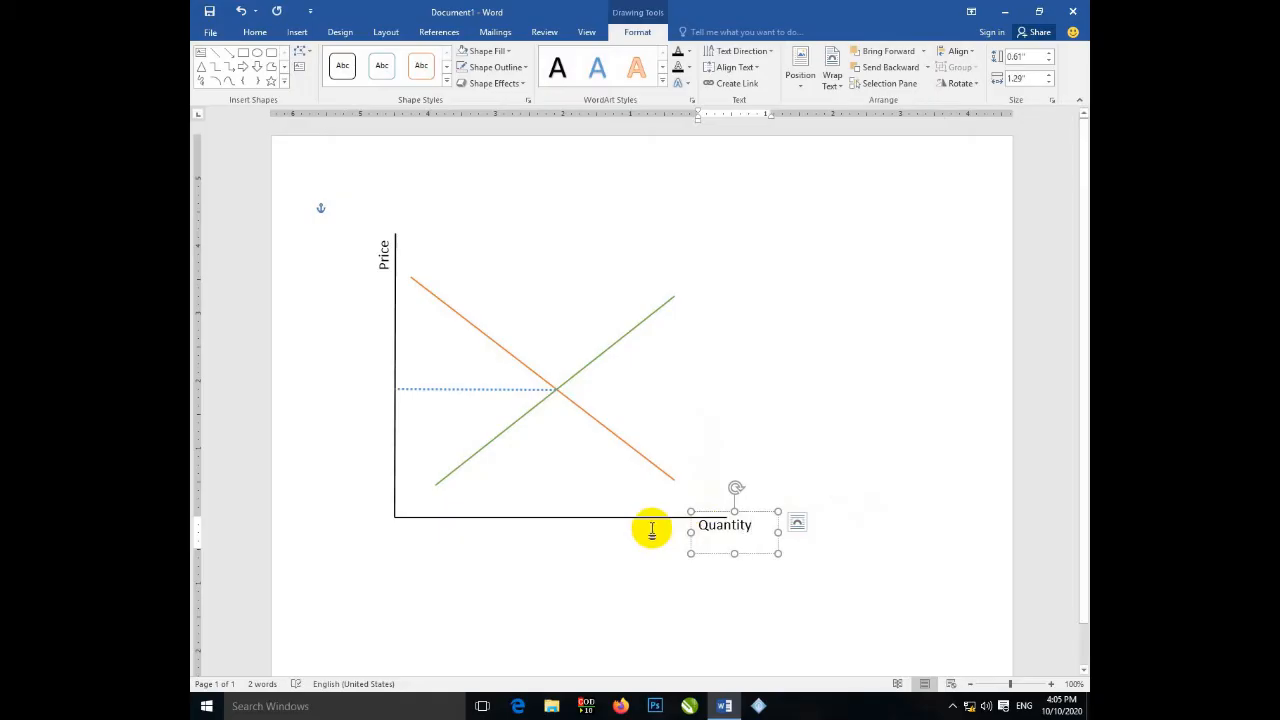
left_click(686, 426)
- Duplicate the dotted guide line and stretch the copy vertically from the crossing point of the orange and green lines to the horizontal axis
left_click(484, 389)
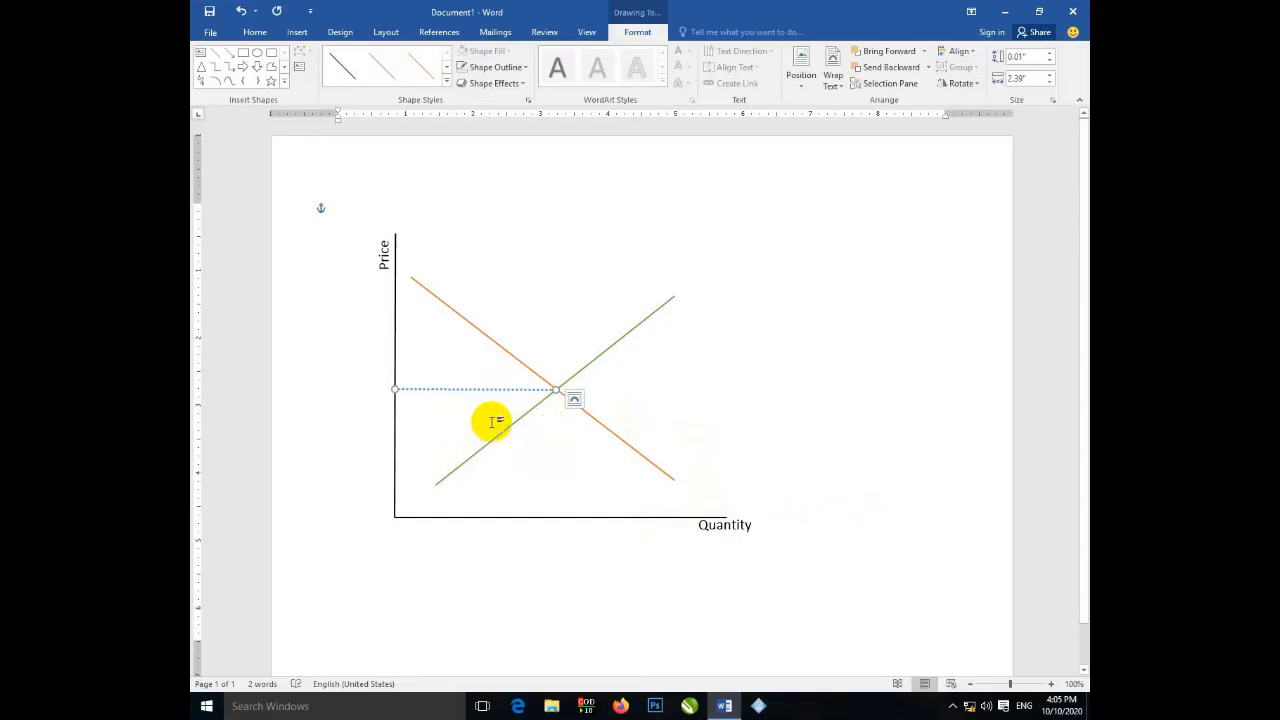
left_click(638, 412)
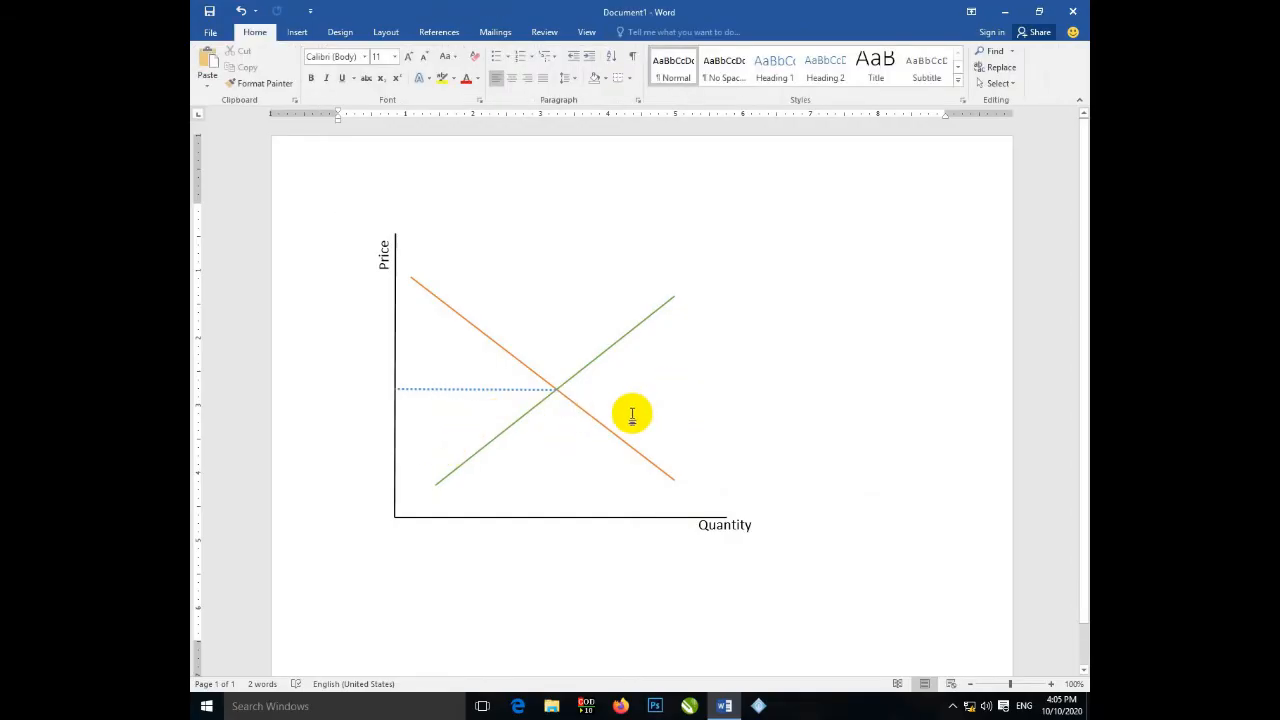
key("ctrl+v")
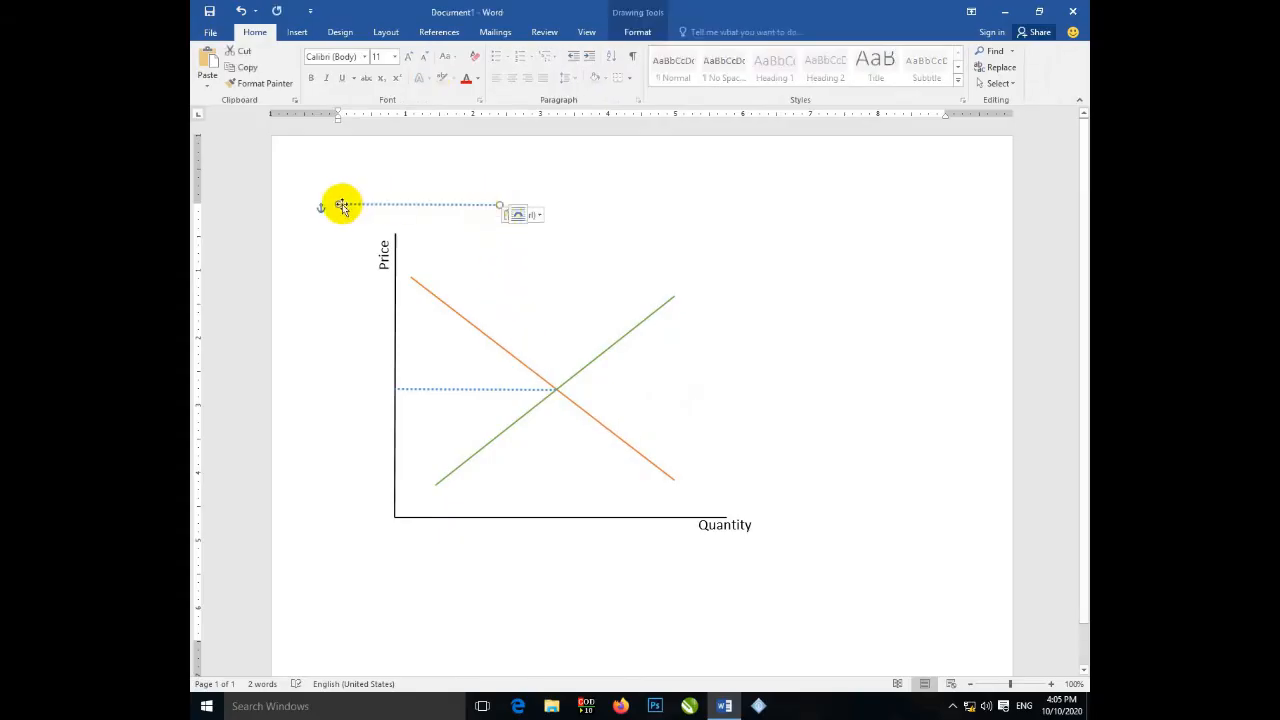
left_click_drag(340, 203, 556, 390)
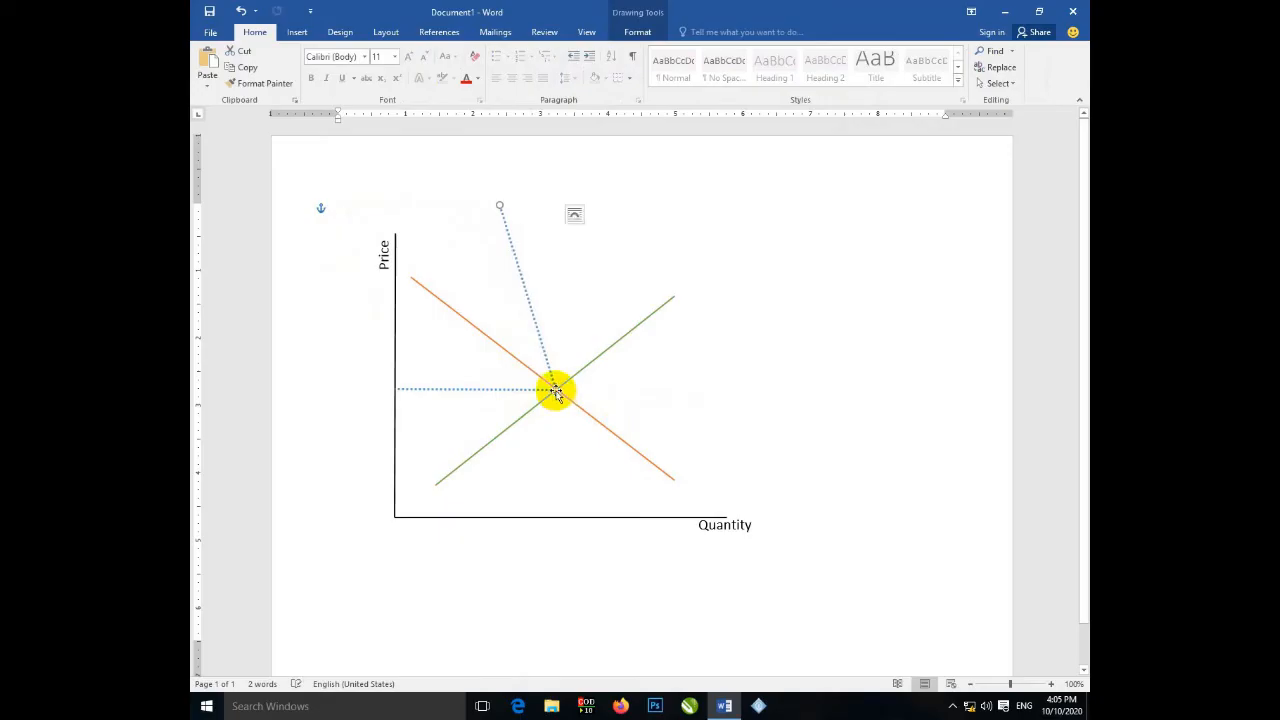
left_click_drag(500, 204, 556, 515)
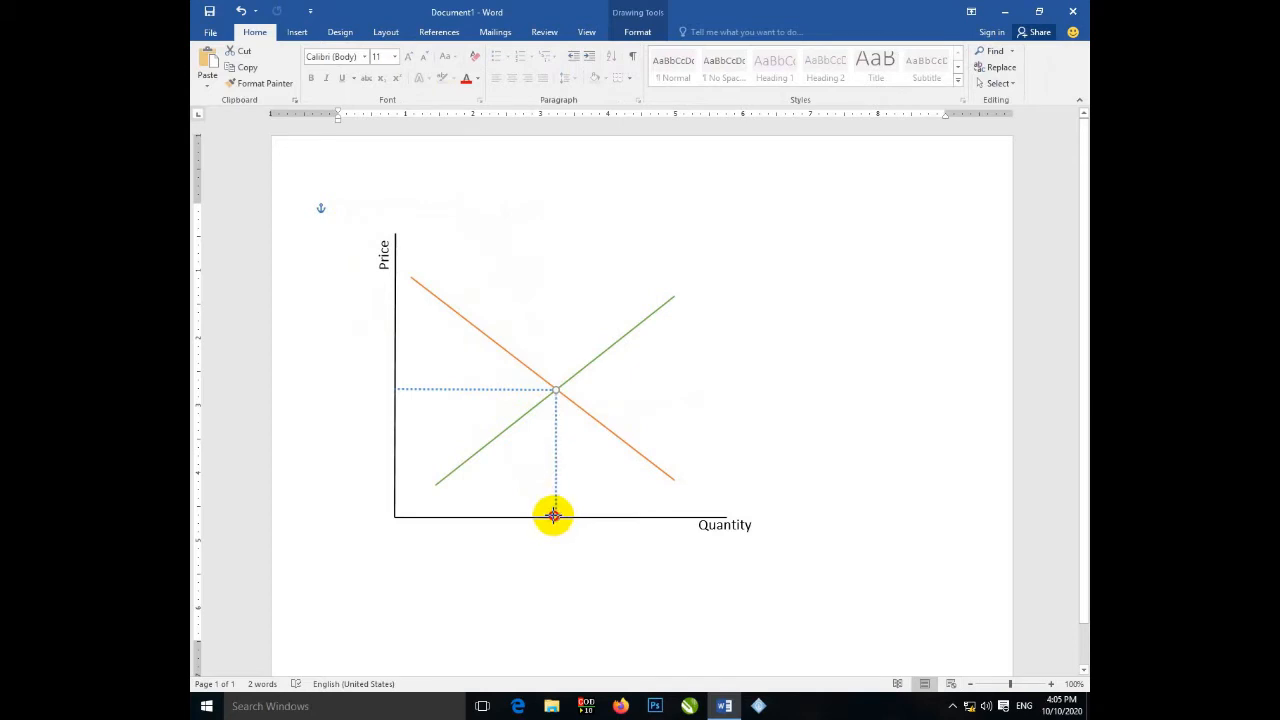
left_click(611, 503)
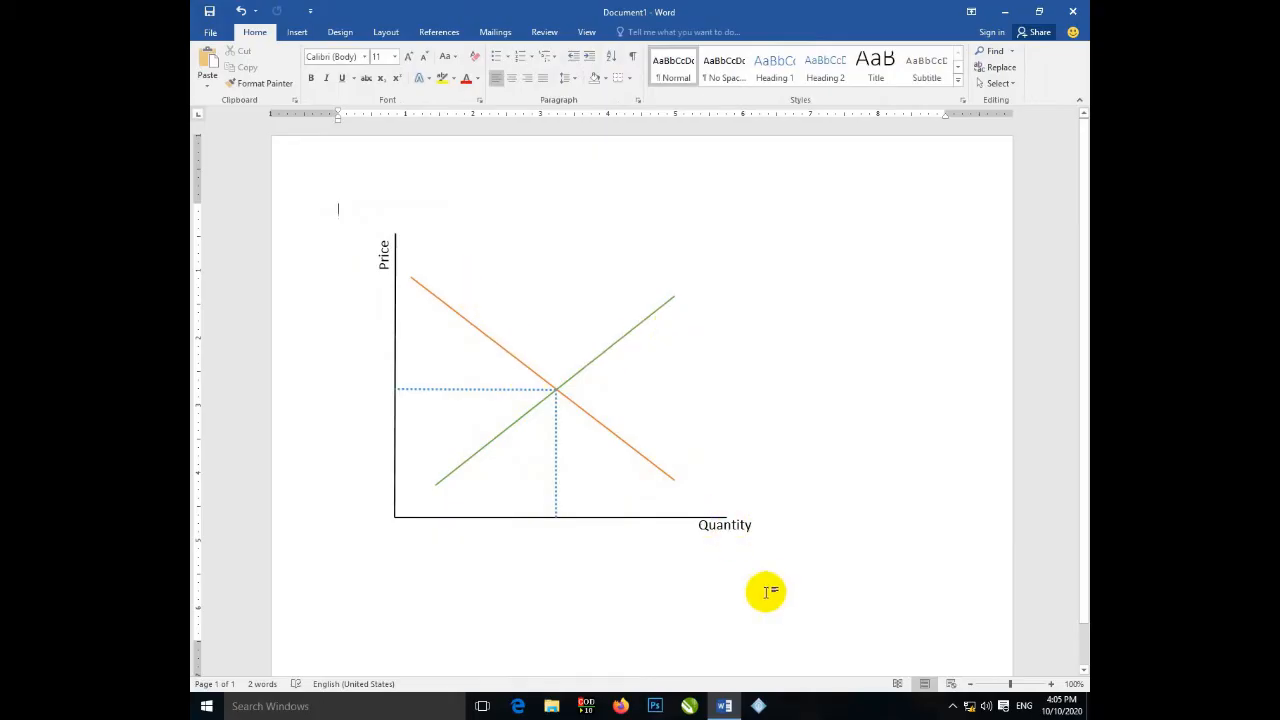
- Duplicate the Quantity text box, place the copy beside the upper end of the orange line, and change its text to DD
left_click(743, 526)
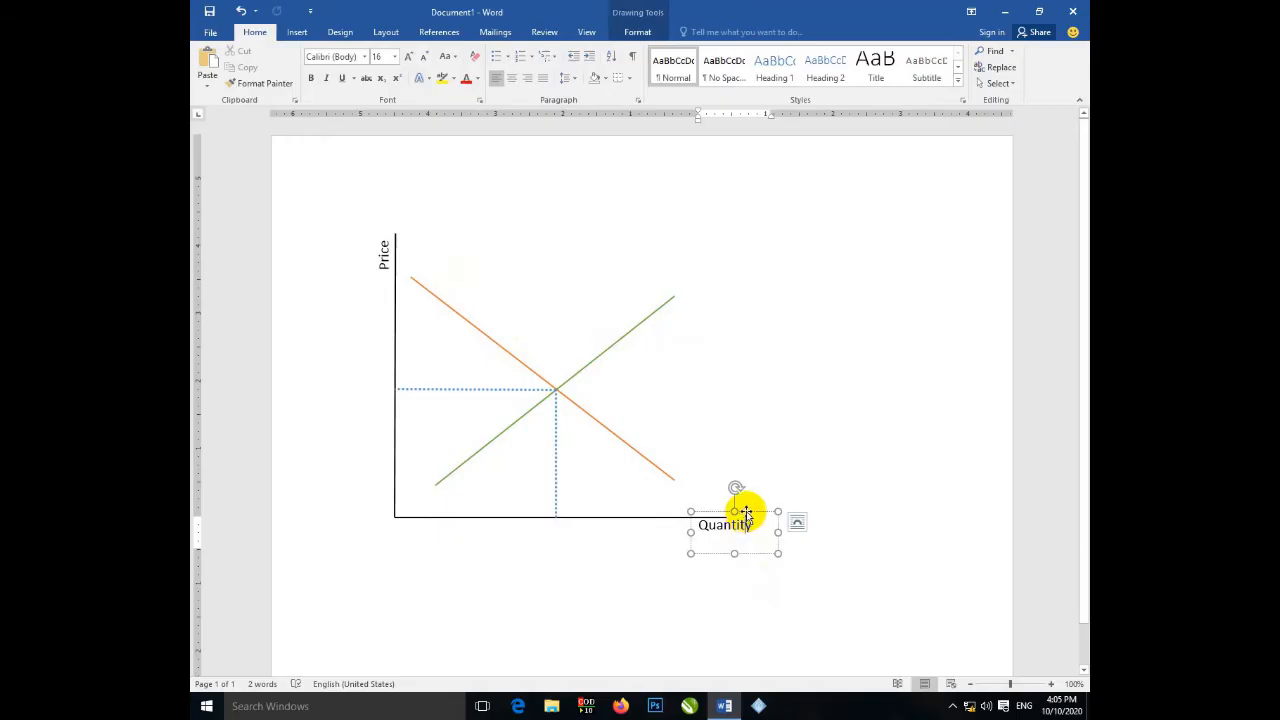
left_click(746, 513)
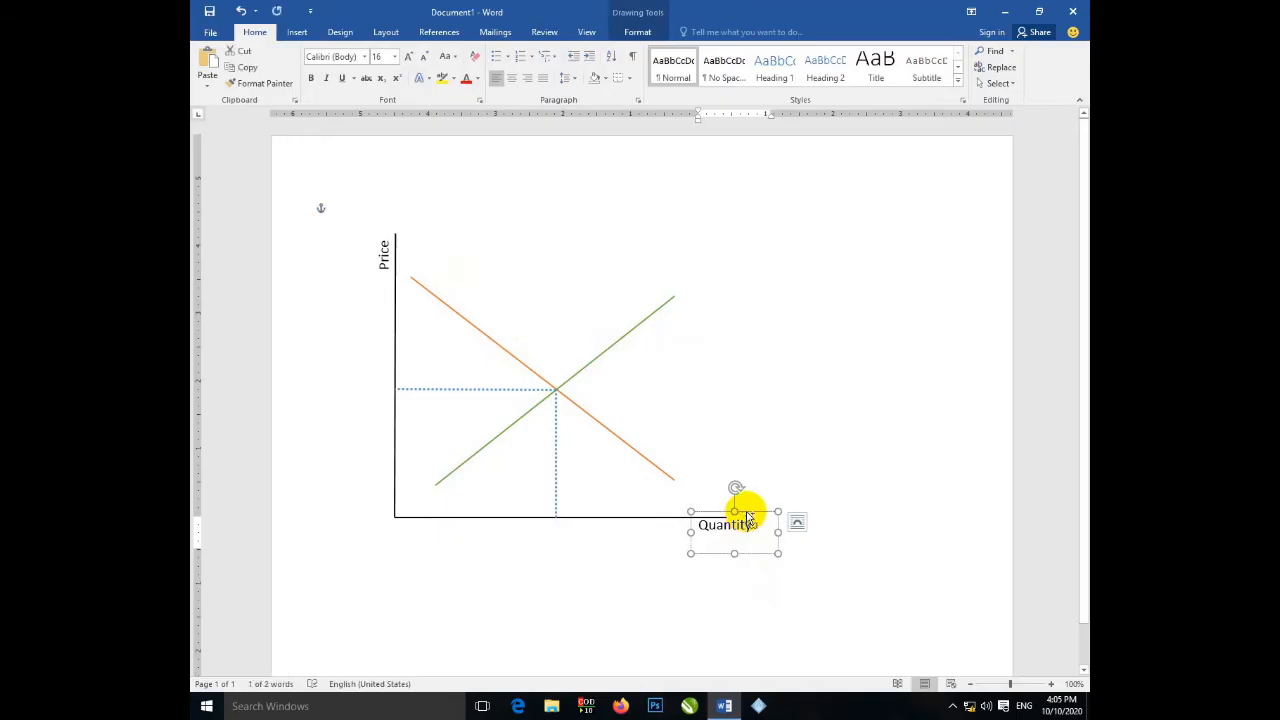
left_click(743, 265)
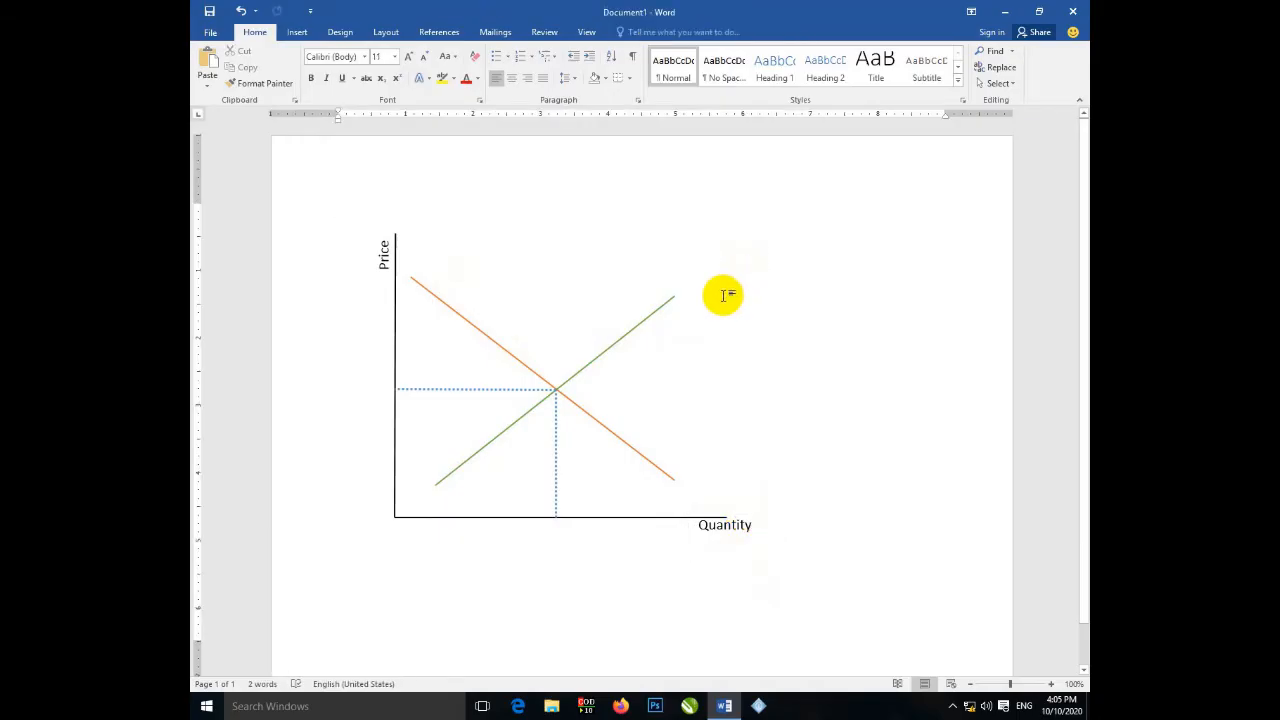
key("ctrl+v")
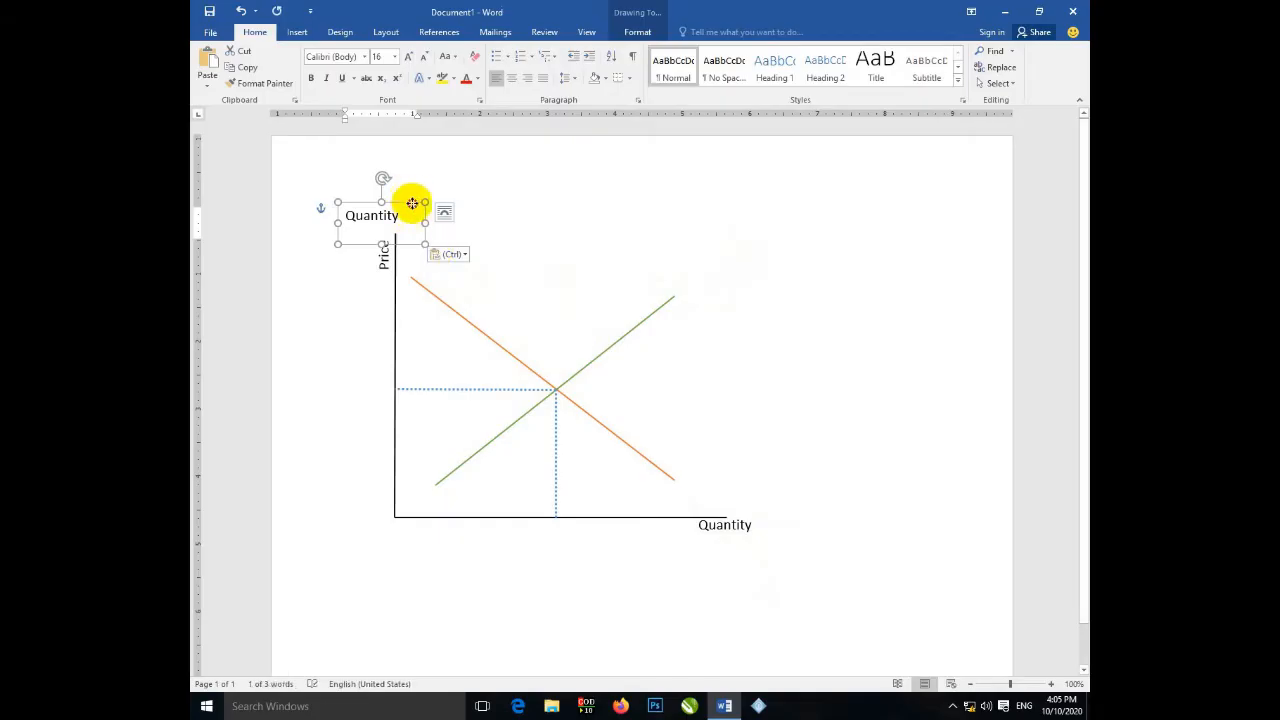
left_click_drag(414, 203, 474, 243)
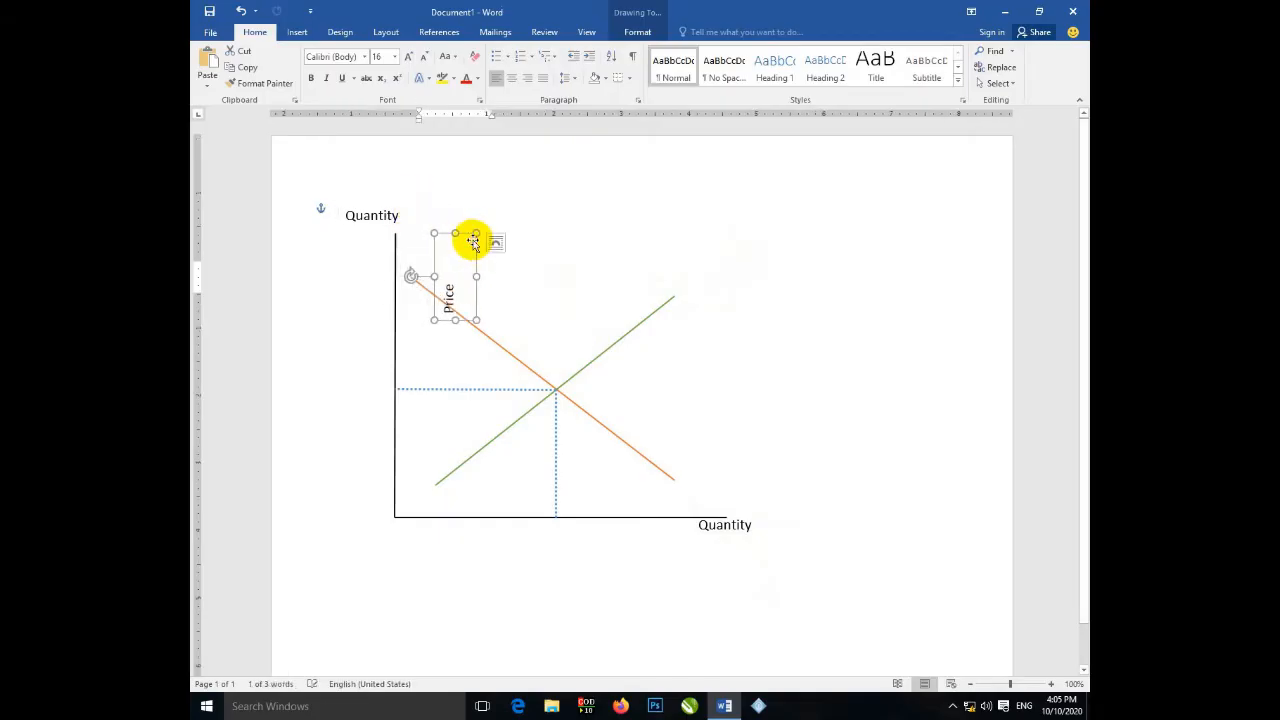
key("ctrl+z")
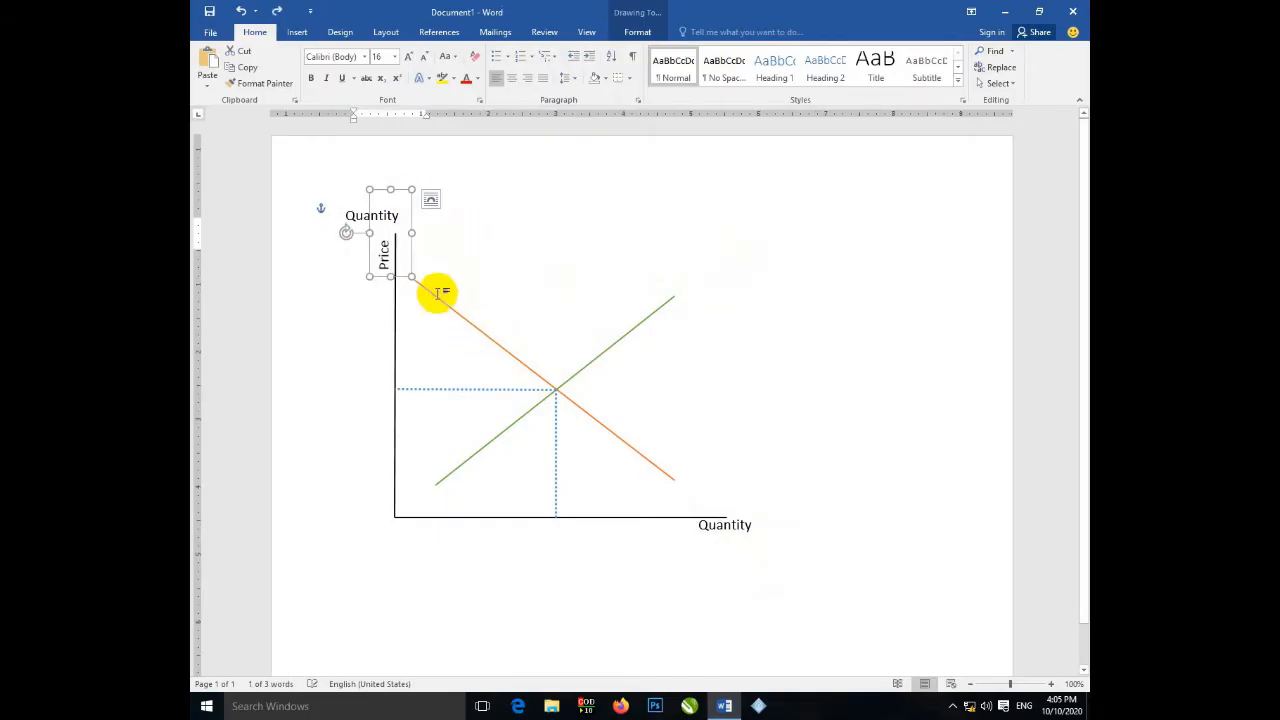
left_click(366, 214)
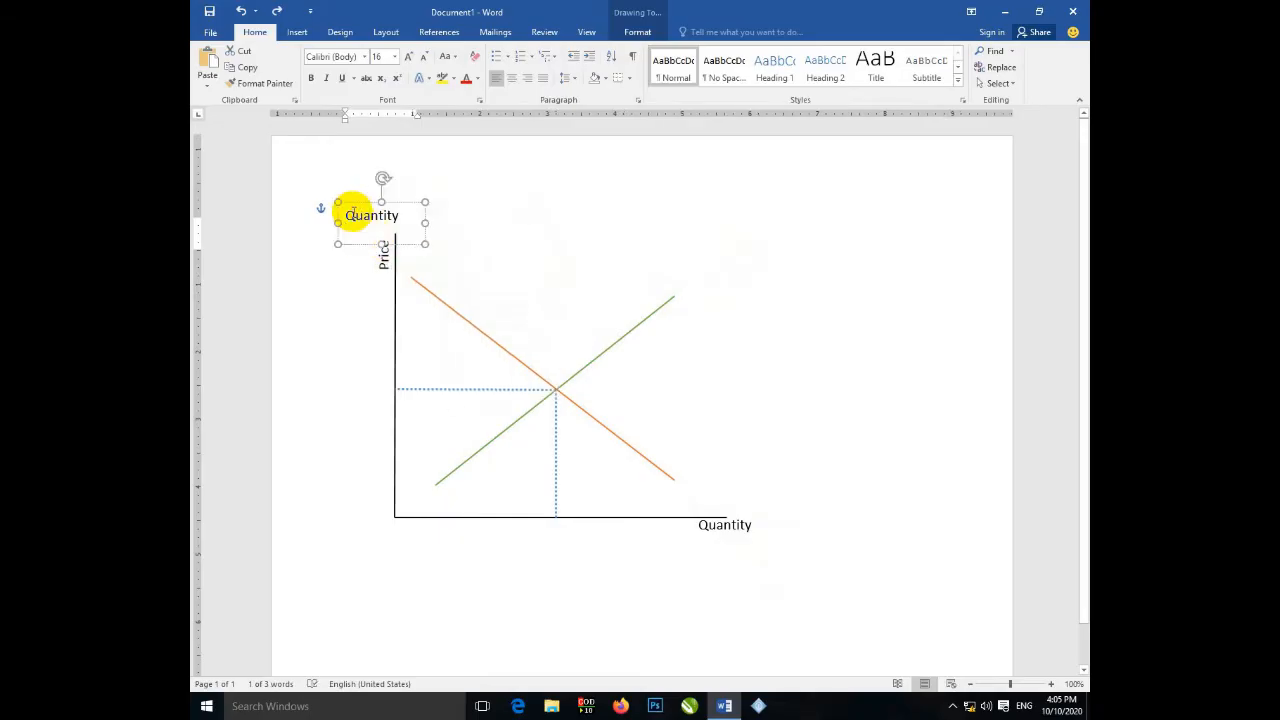
left_click_drag(372, 199, 457, 263)
double_click(456, 283)
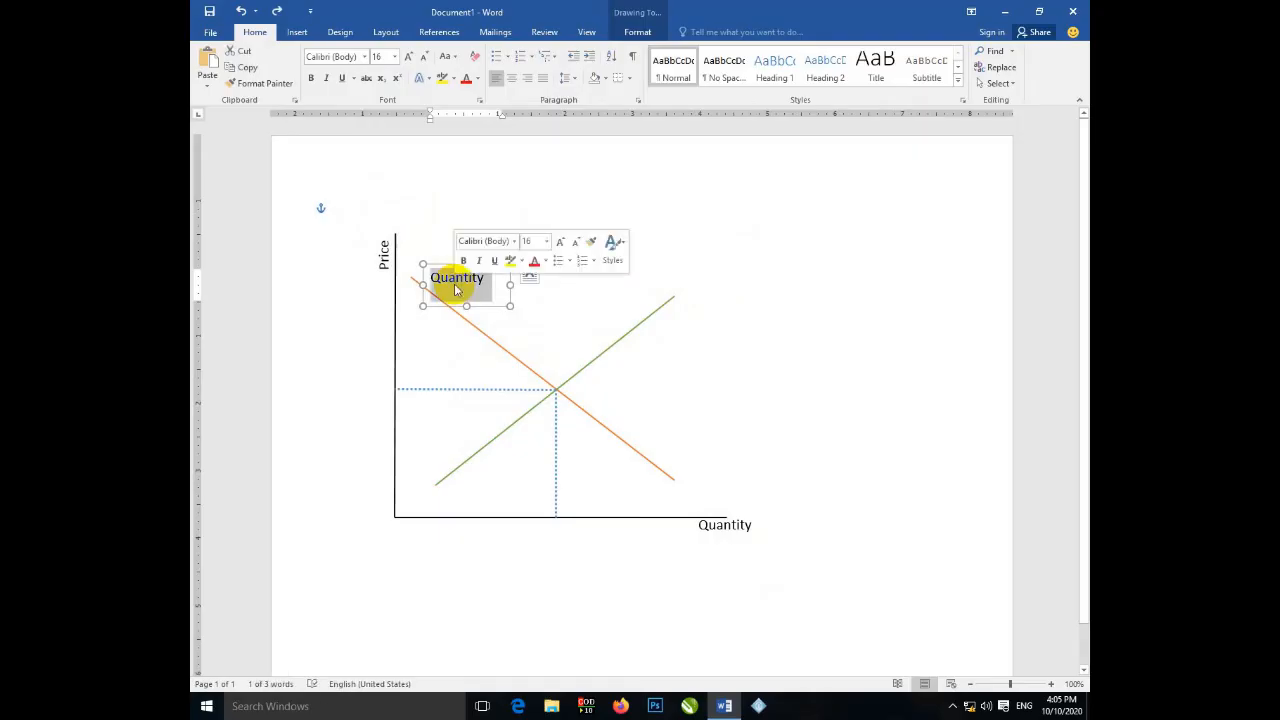
type("DD")
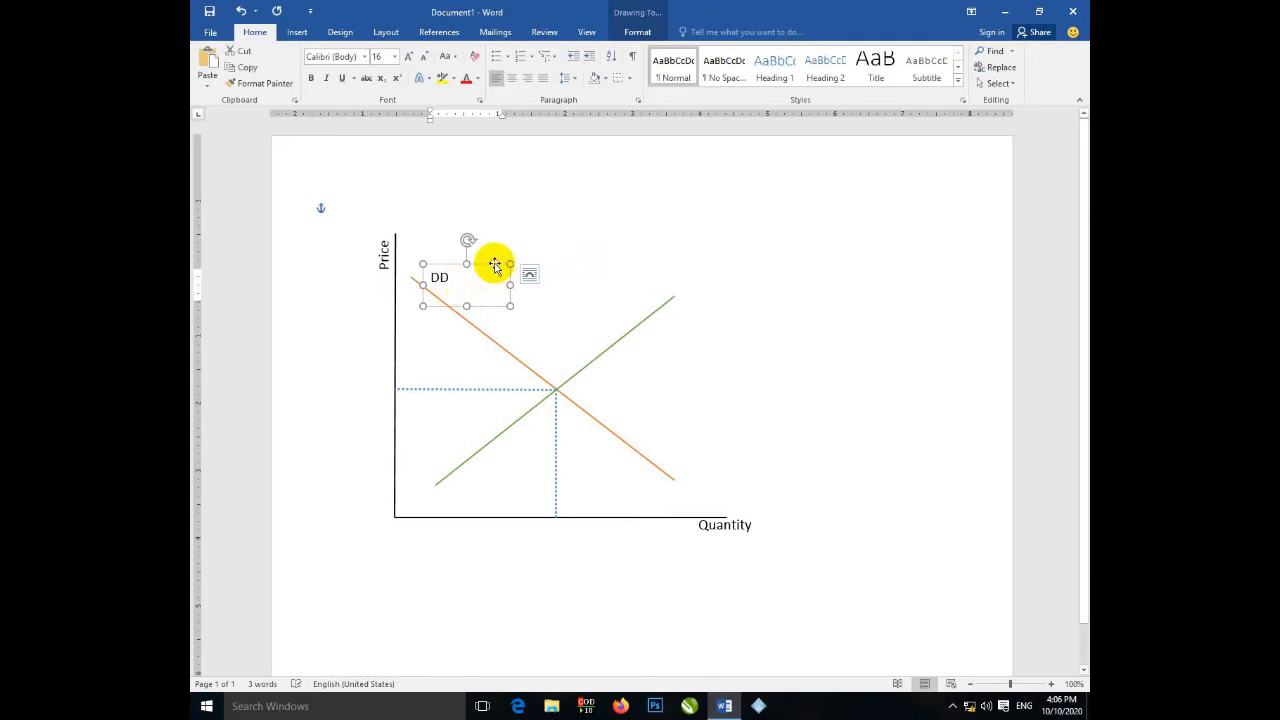
- Duplicate the DD text box, place one beside the upper end of the green line, and change its text to SS
left_click(493, 266)
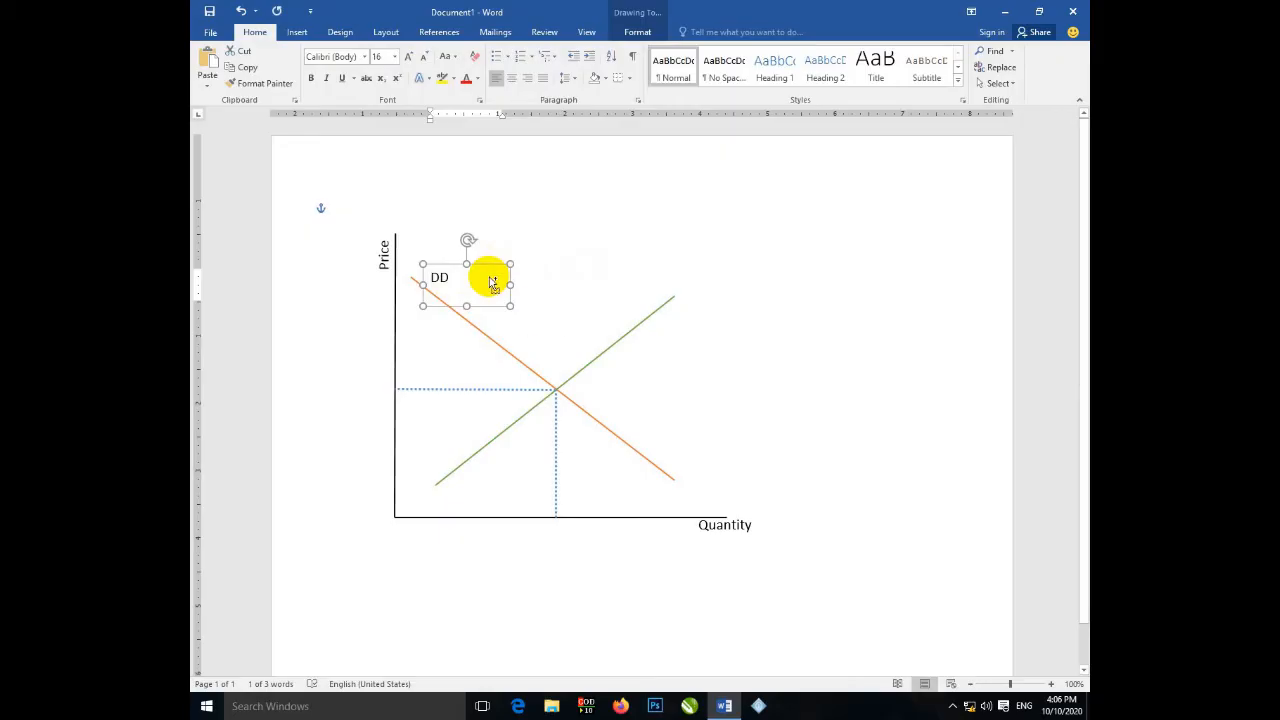
key("ctrl+v")
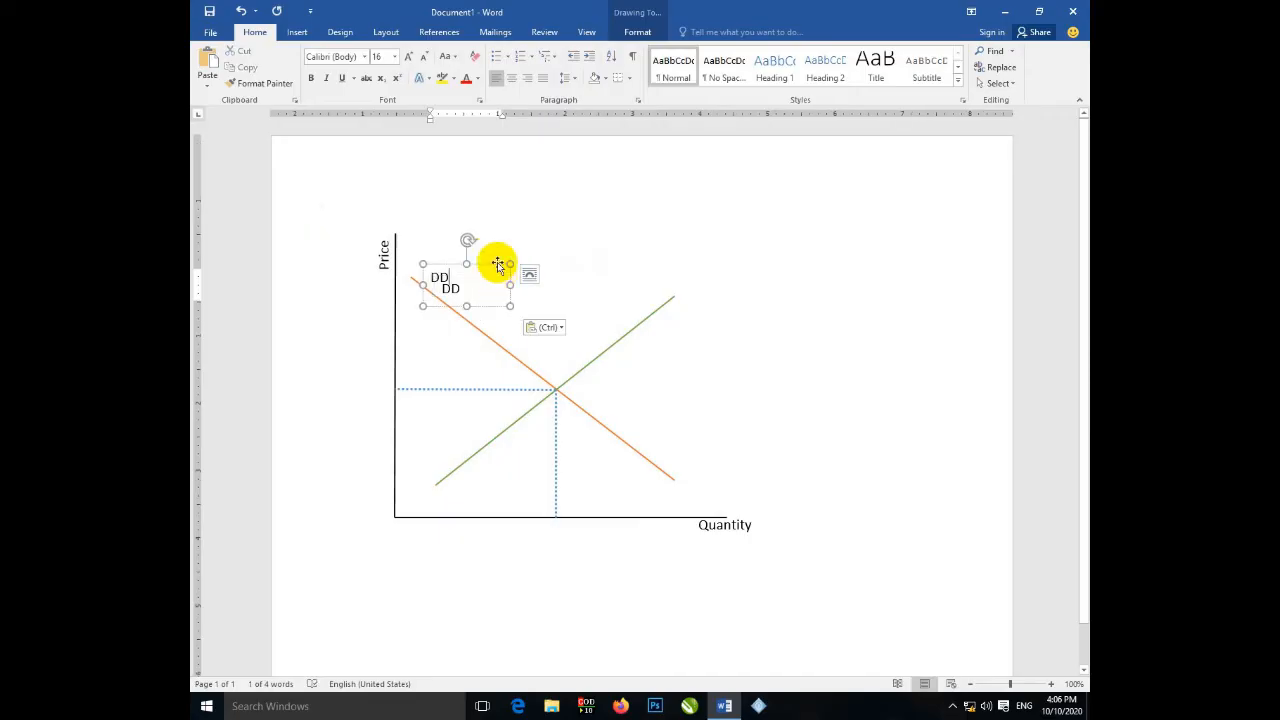
left_click_drag(508, 275, 703, 289)
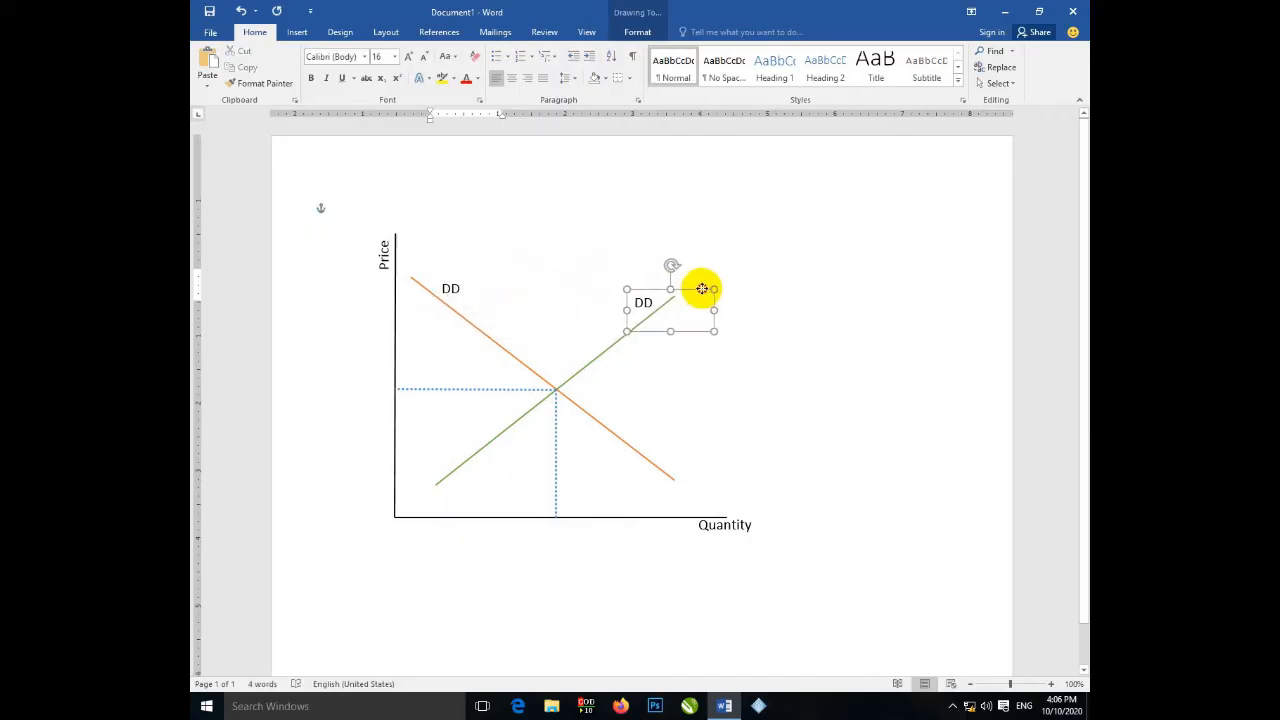
double_click(643, 304)
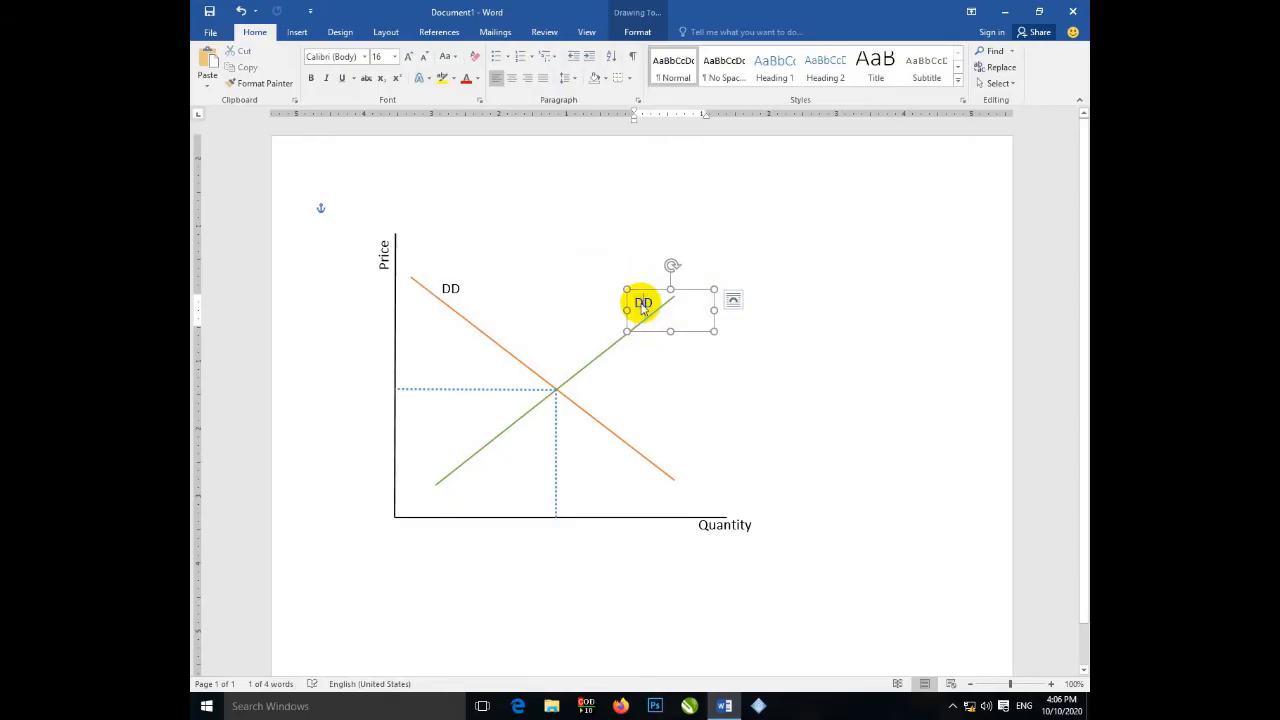
type("SS")
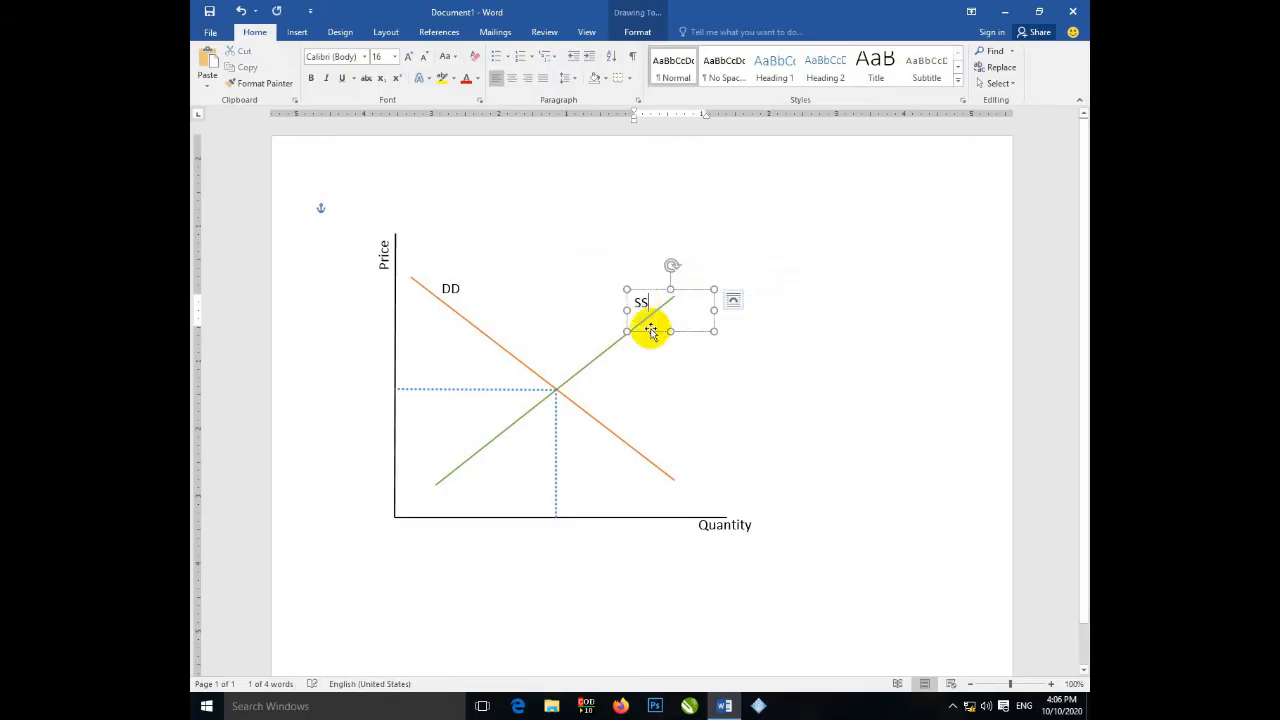
left_click(646, 362)
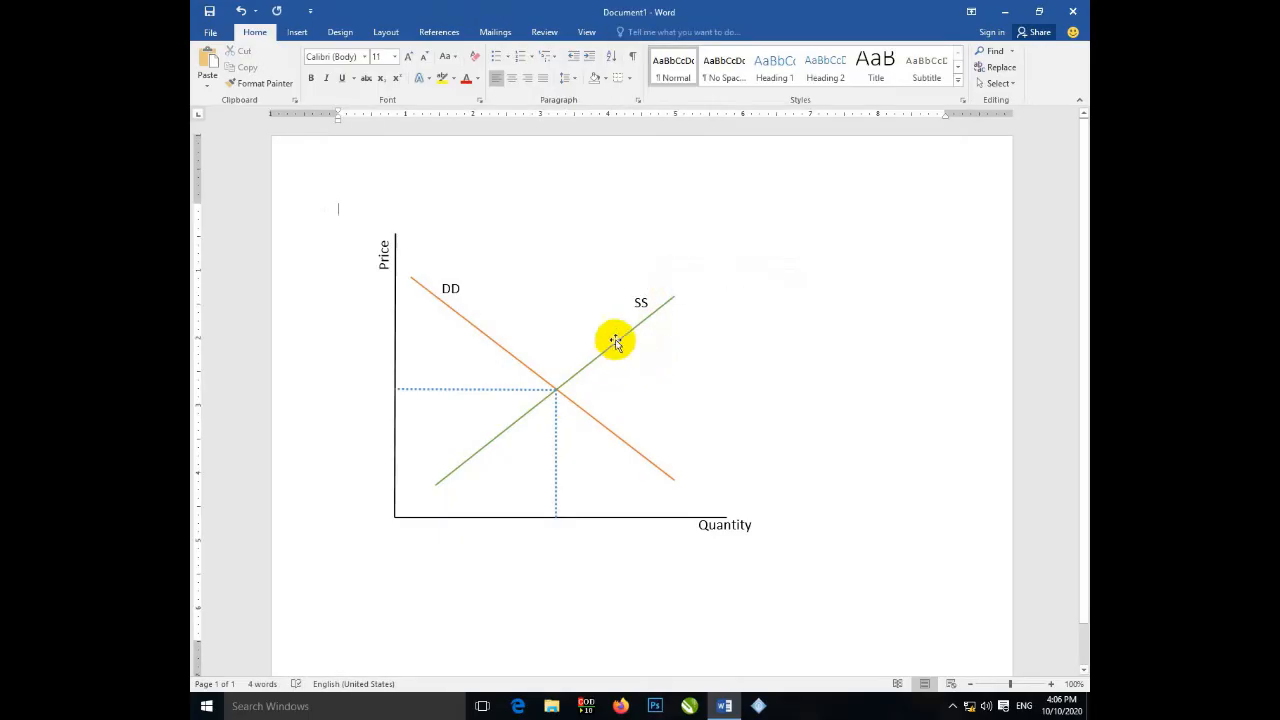
- Duplicate the SS text box, place the copy below the horizontal axis at the foot of the vertical guide line, and change its text to Q1
left_click(641, 302)
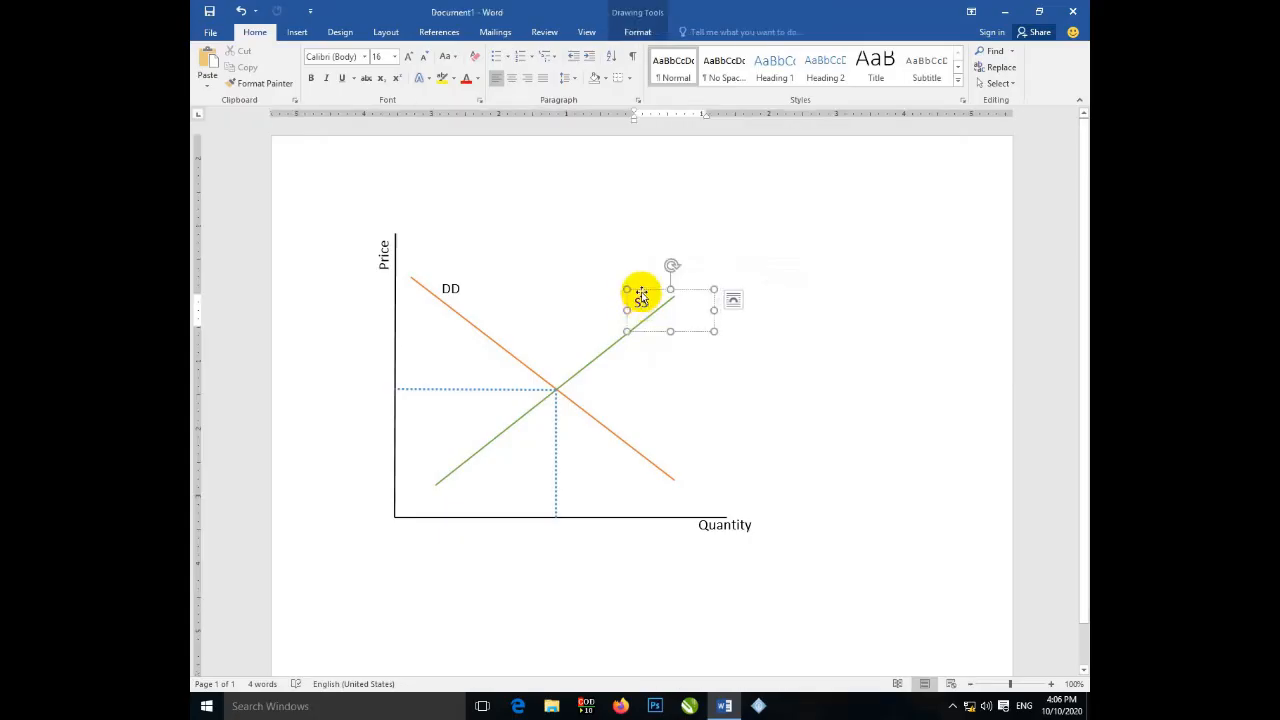
left_click(642, 290)
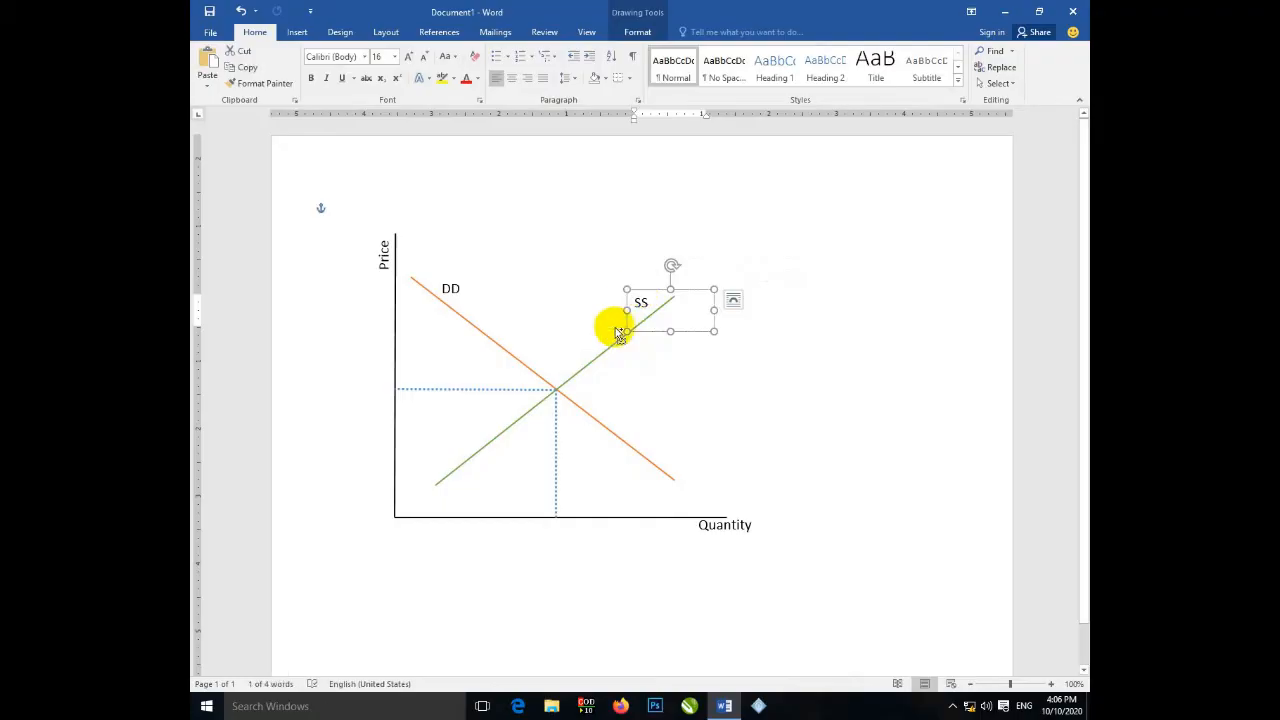
key("ctrl+c")
key("ctrl+v")
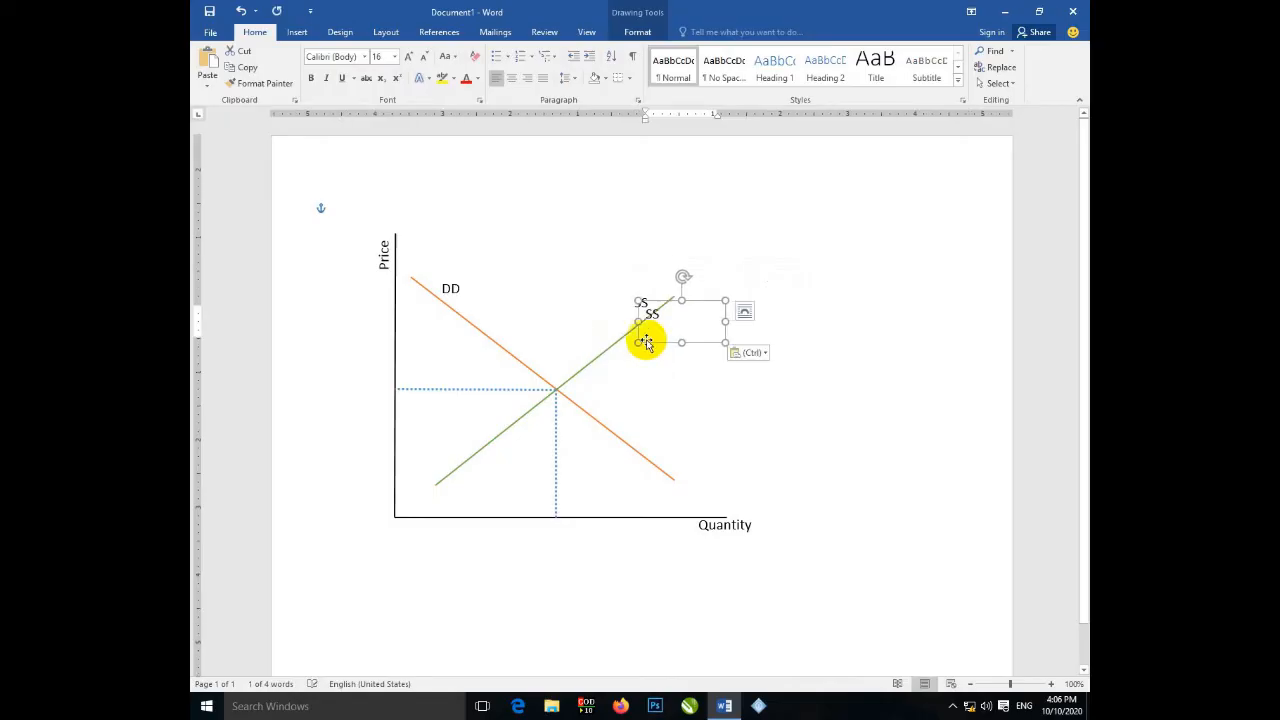
left_click_drag(651, 343, 559, 558)
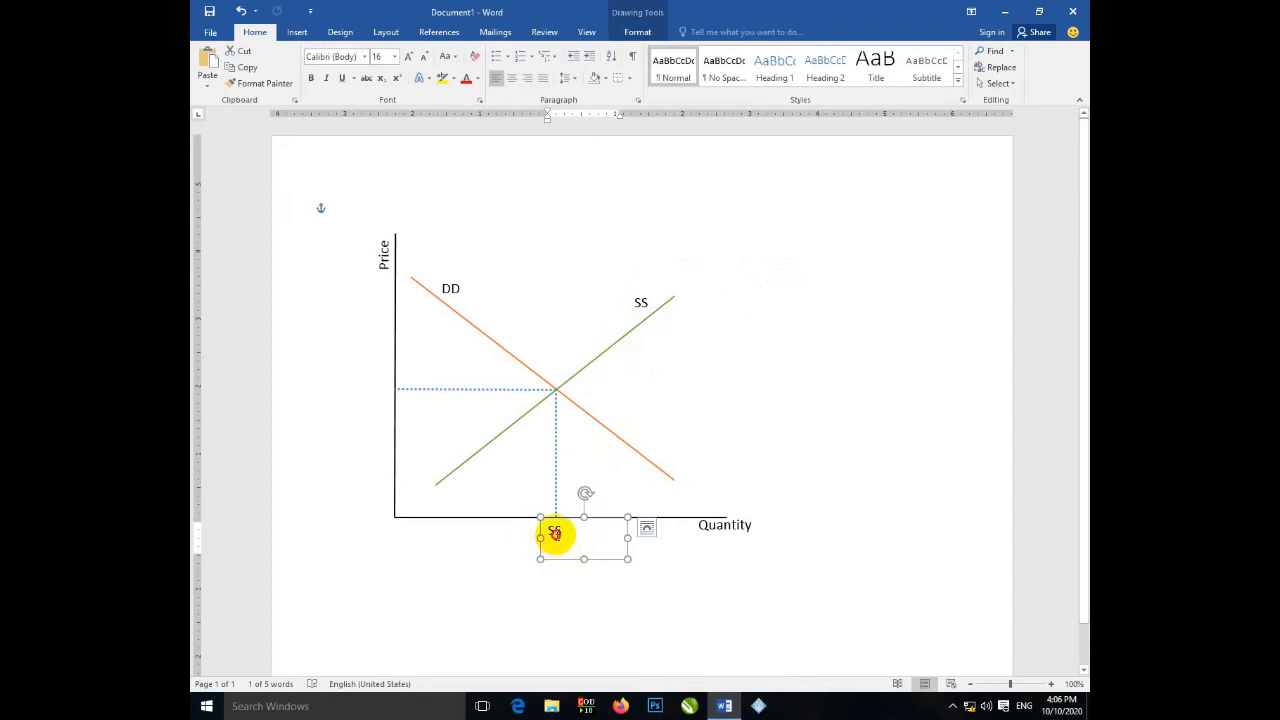
double_click(555, 533)
type("Q1")
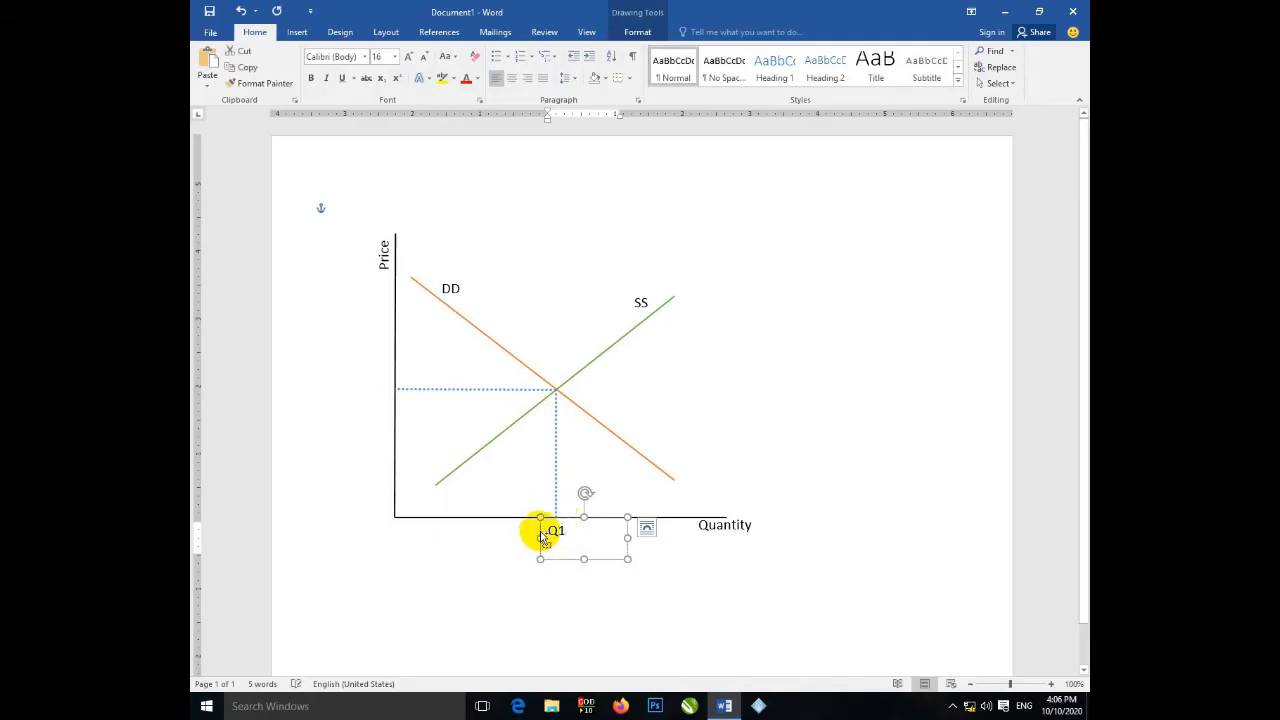
left_click(541, 537, "ctrl")
left_click(387, 245)
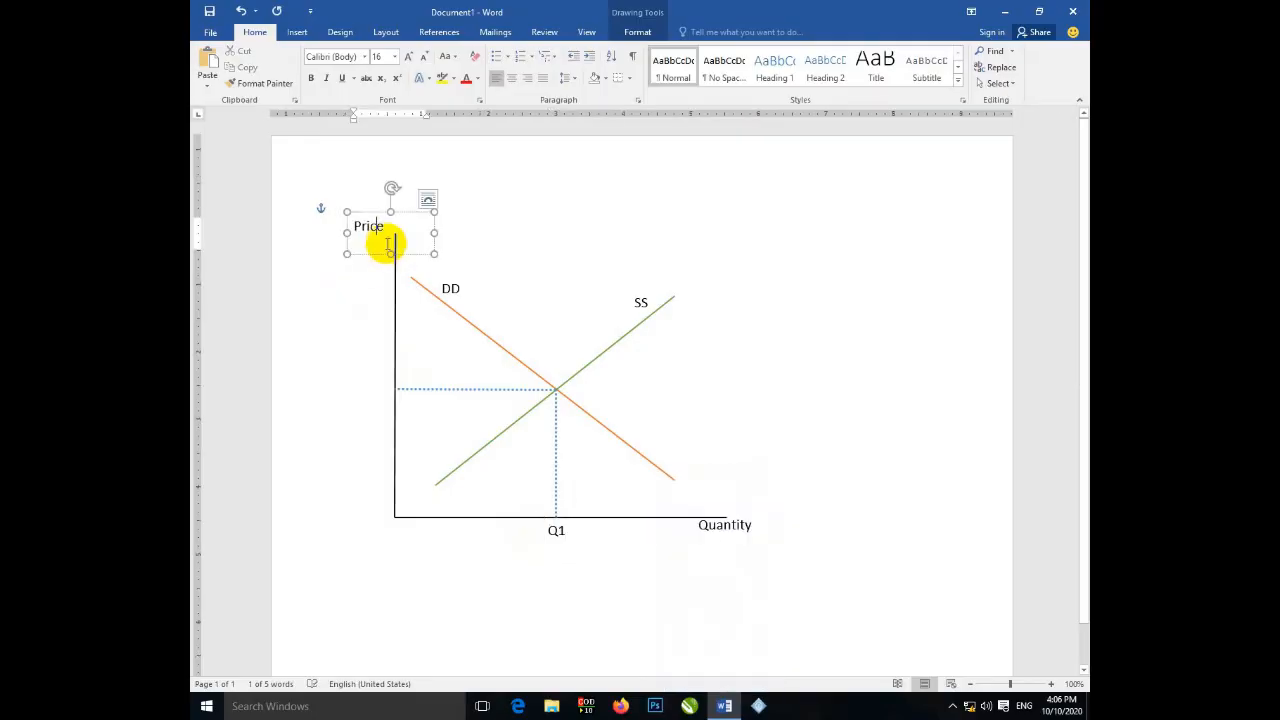
left_click(551, 532)
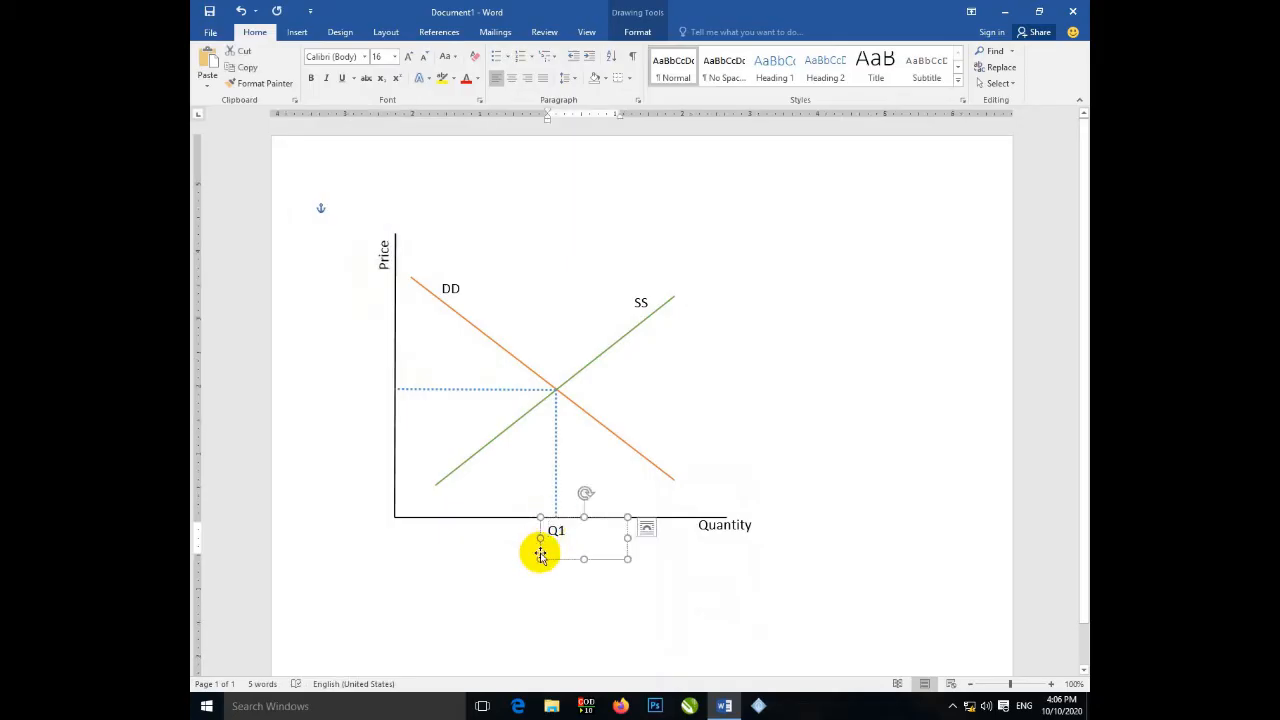
left_click(541, 557)
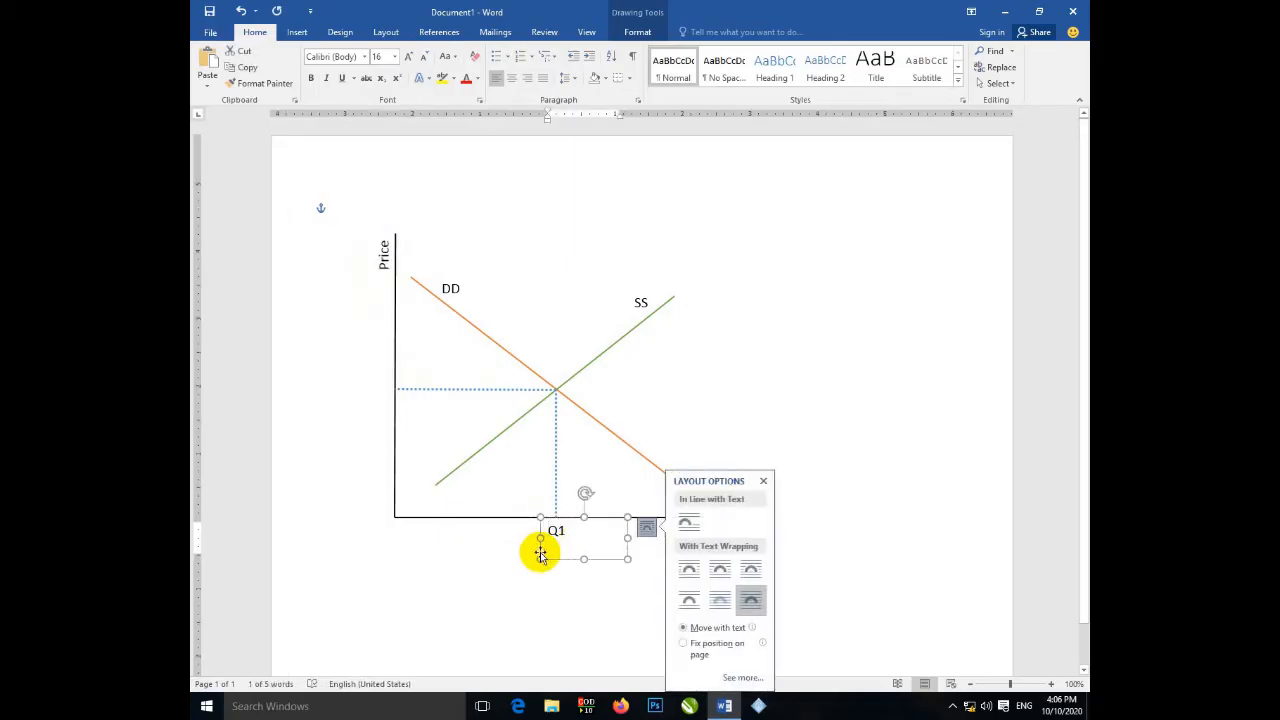
left_click(564, 538)
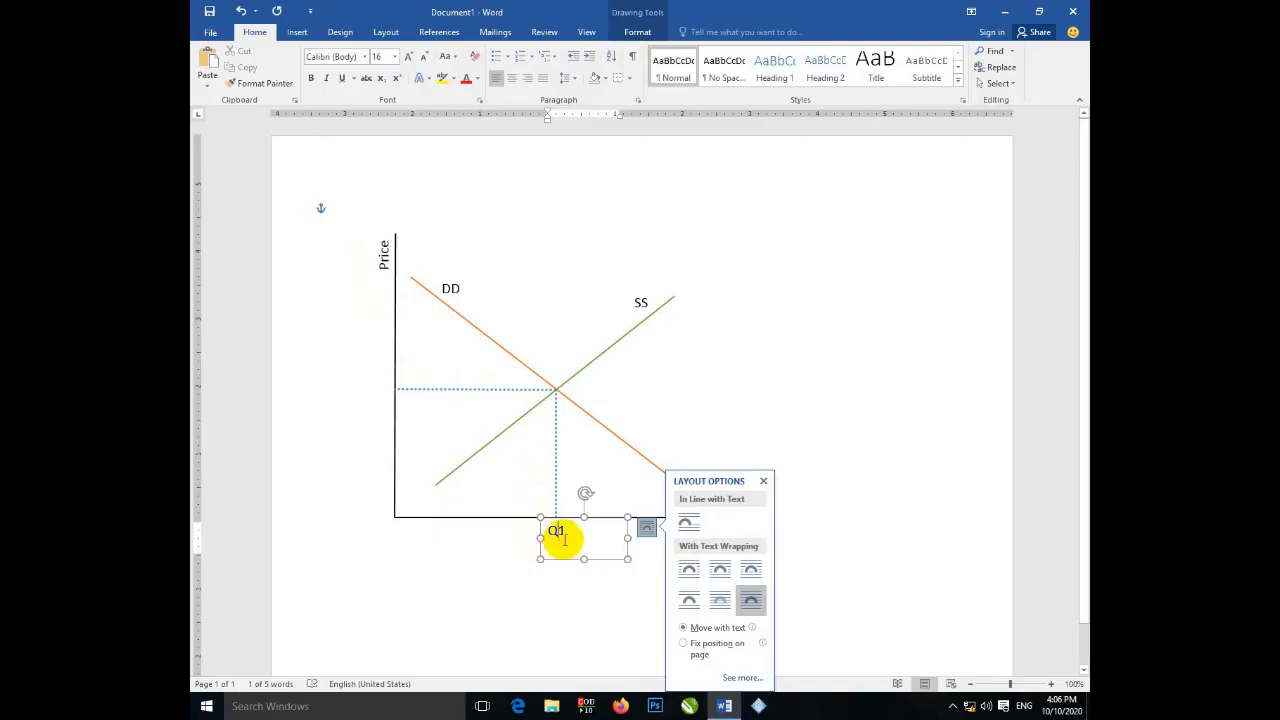
left_click(763, 481)
left_click(720, 445)
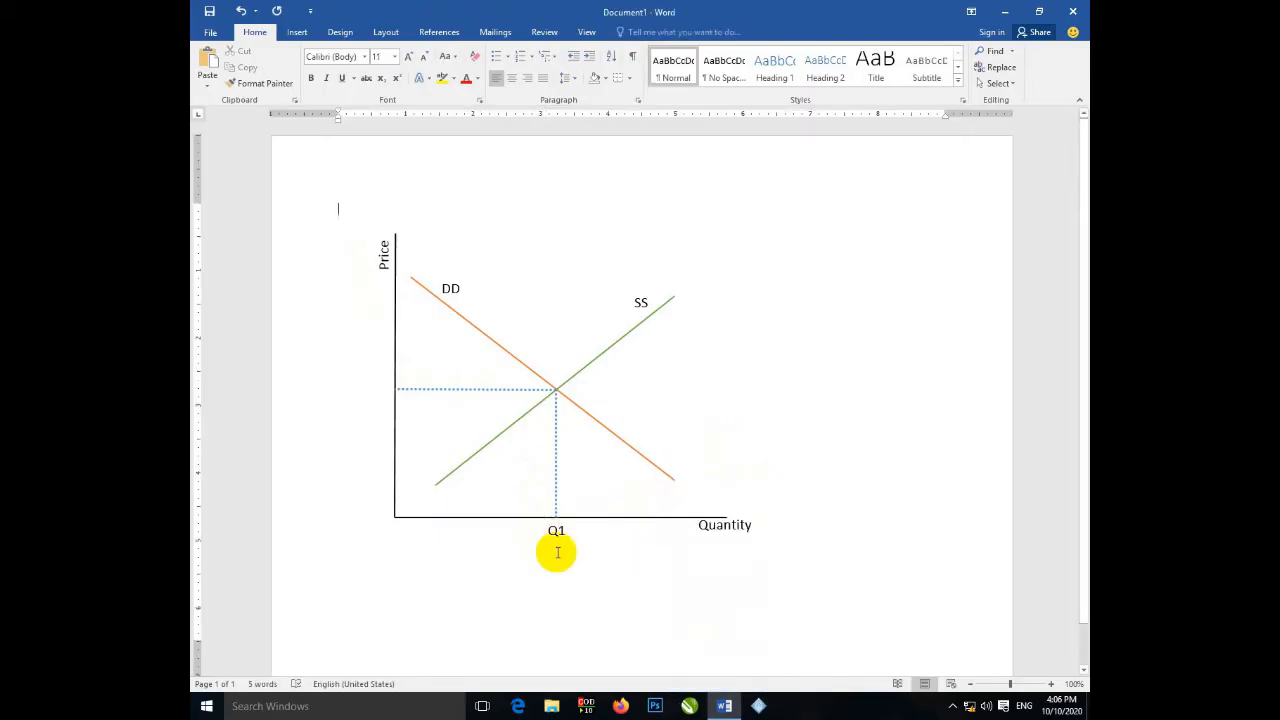
- Duplicate the Q1 text box, place the copy beside the vertical axis at the horizontal guide line's end, and change its text to P1
left_click(557, 532)
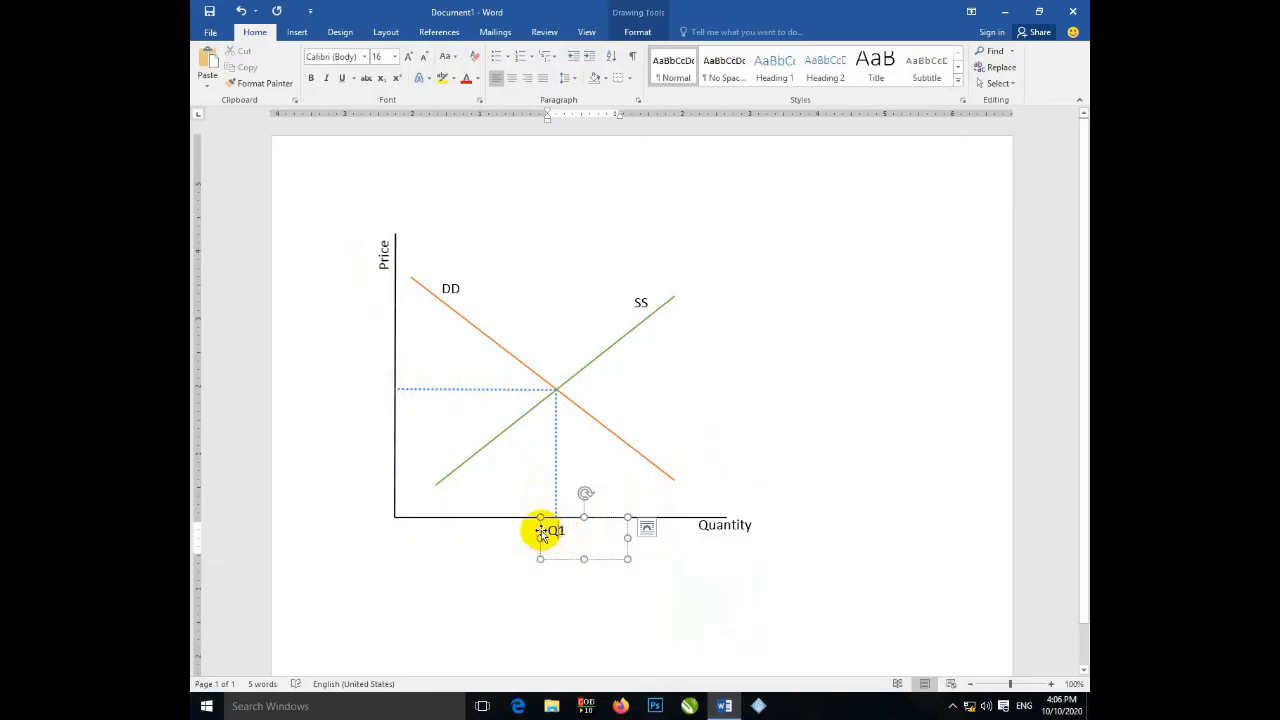
left_click(541, 535)
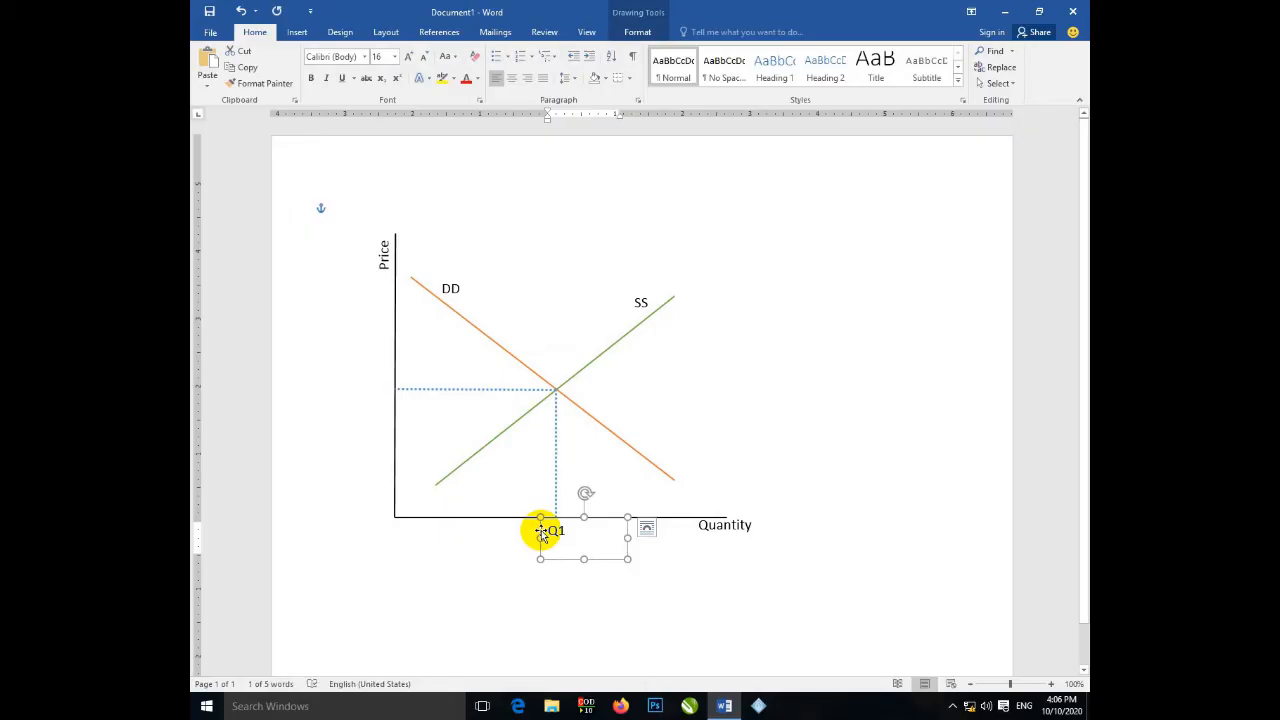
key("ctrl+v")
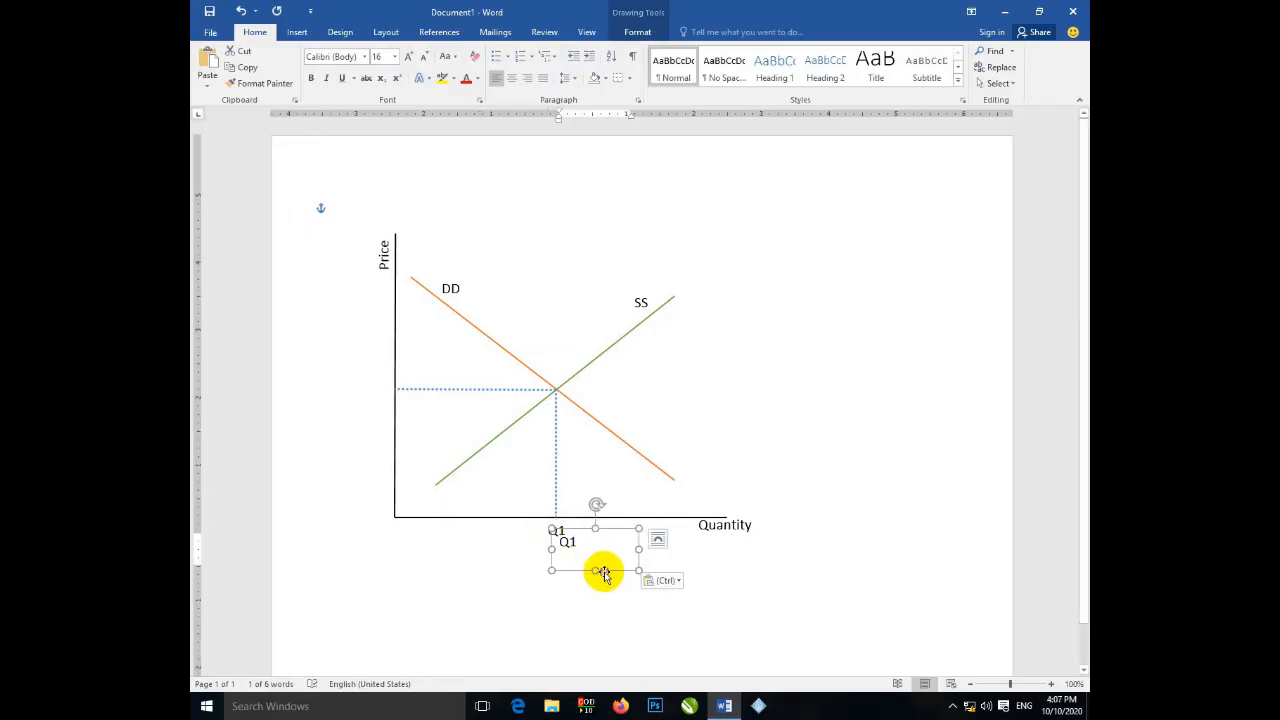
left_click_drag(600, 572, 408, 420)
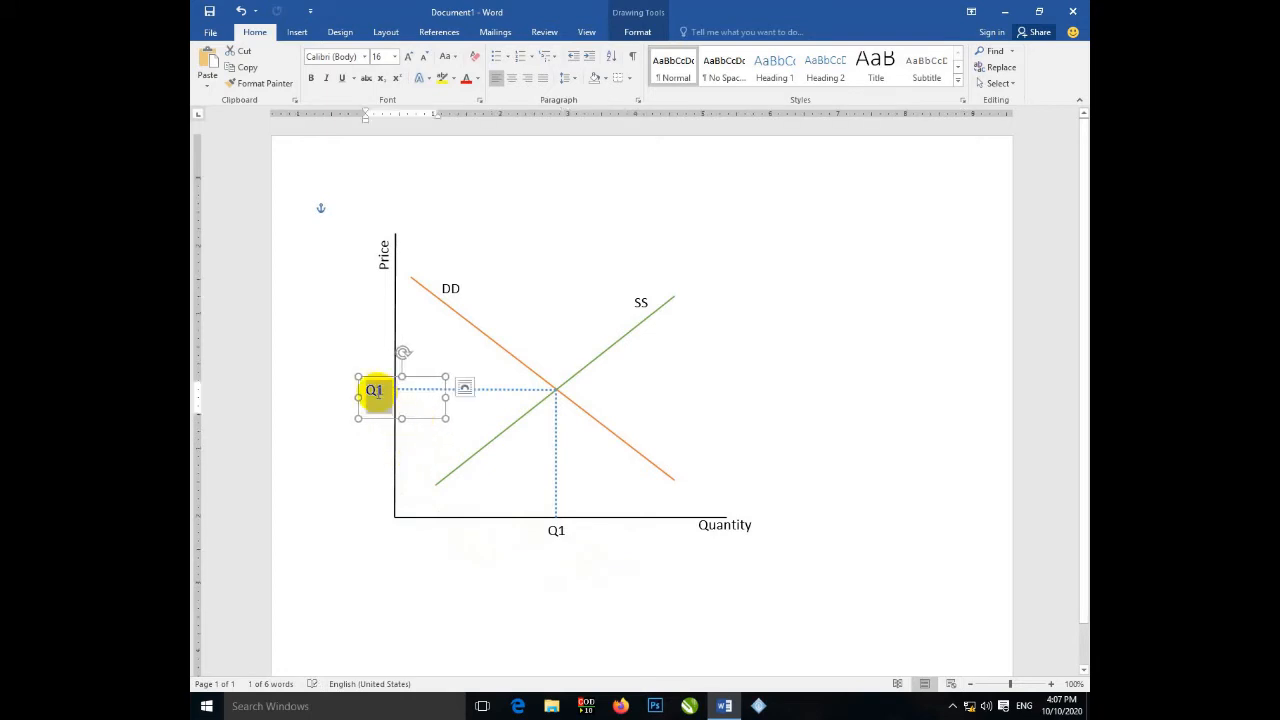
left_click(378, 391)
key("BackSpace")
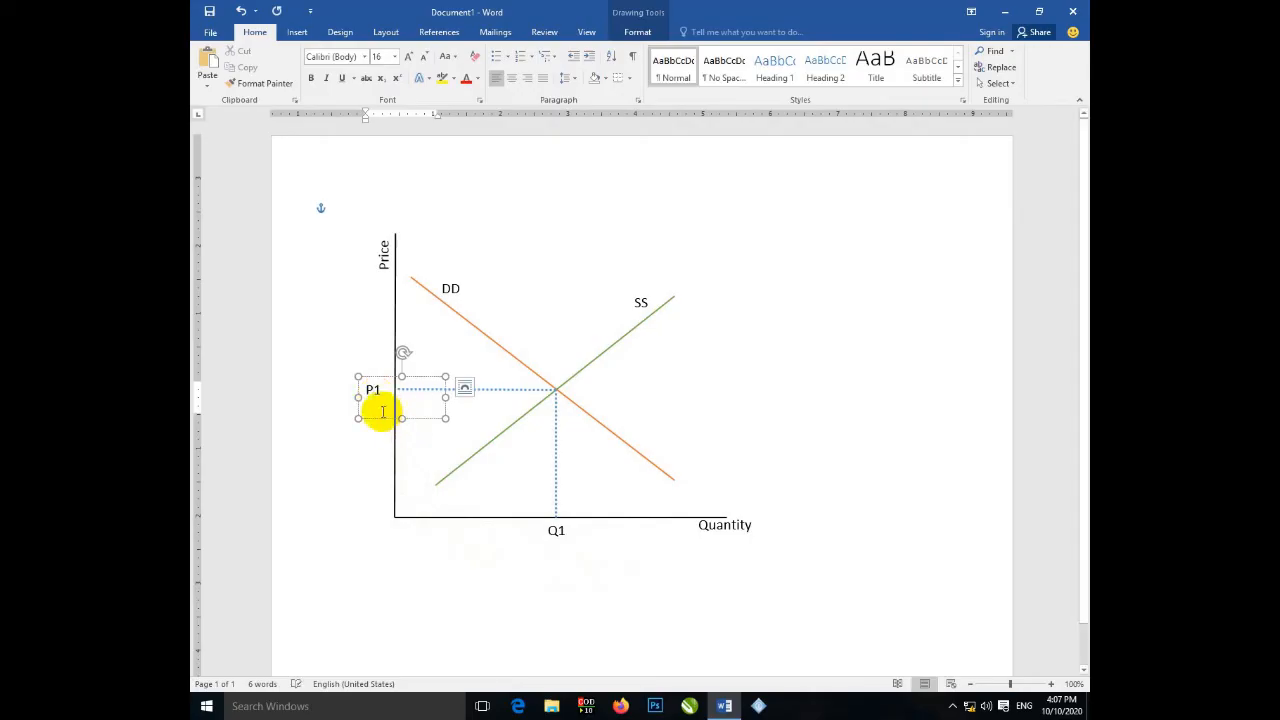
left_click_drag(375, 419, 386, 418)
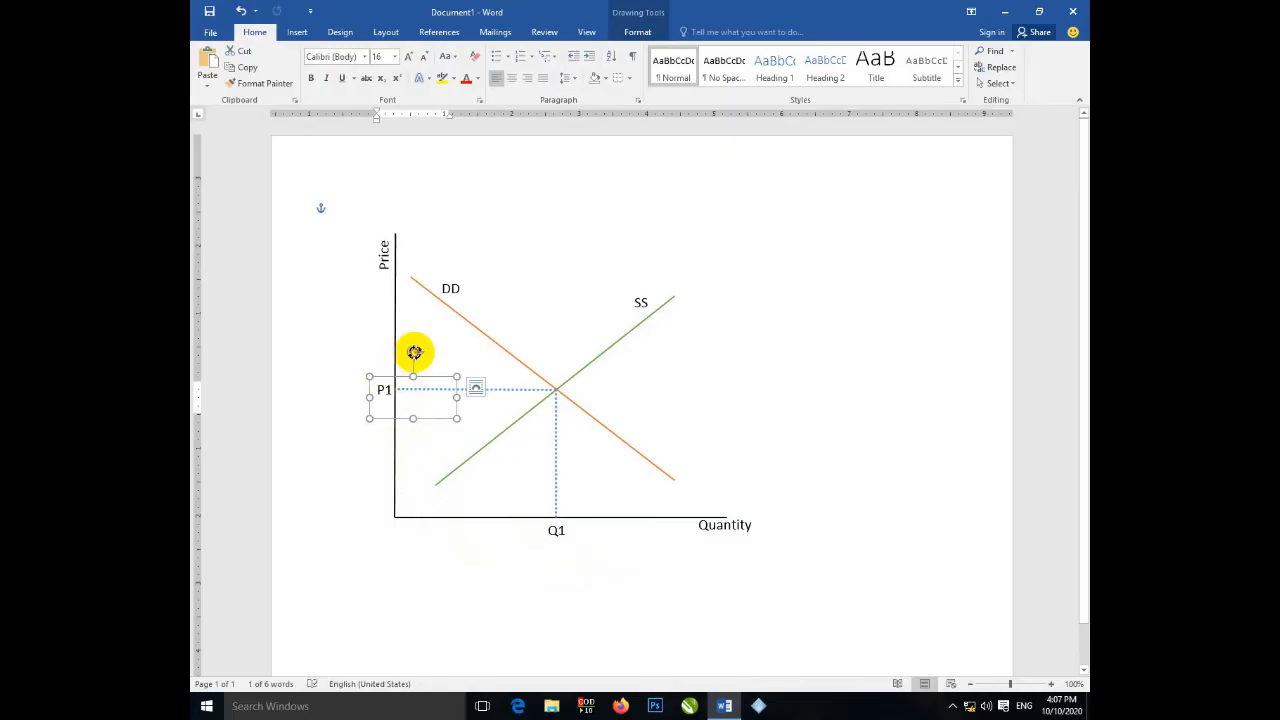
- Try rotating the P1 text box, undo the rotation, and deselect the box
left_click_drag(414, 354, 381, 394)
key("ctrl+z")
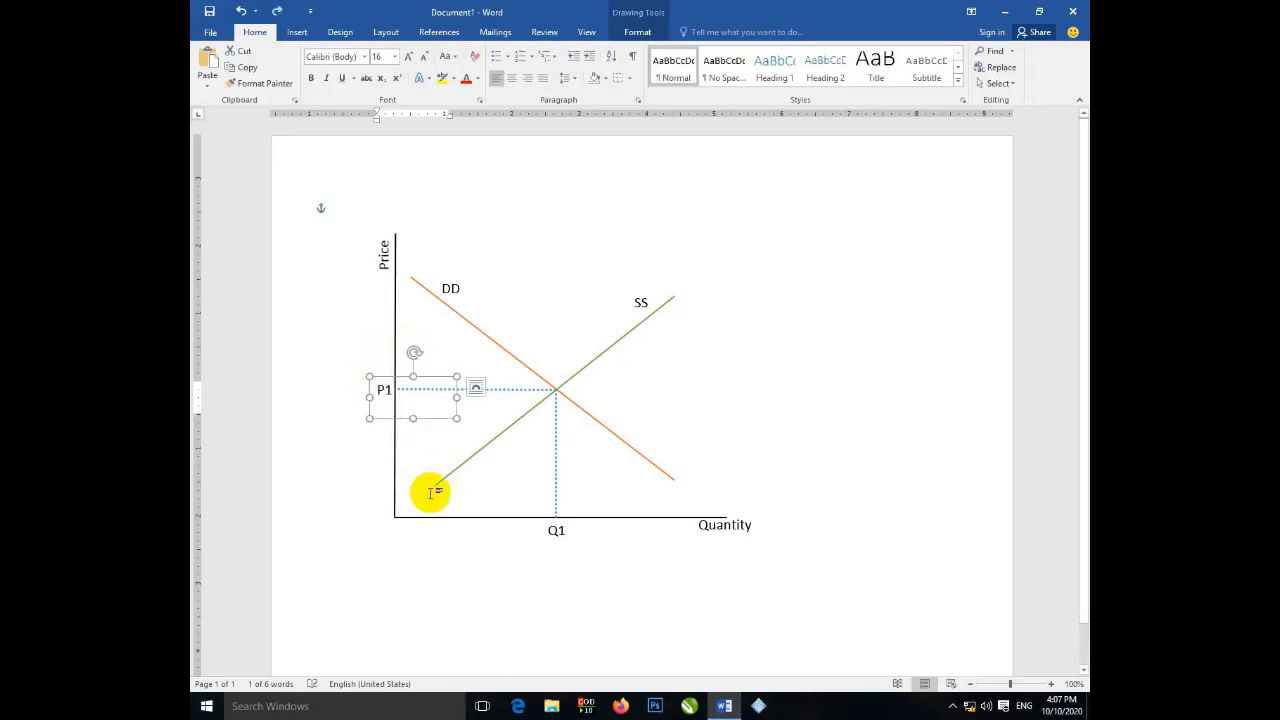
left_click(783, 409)
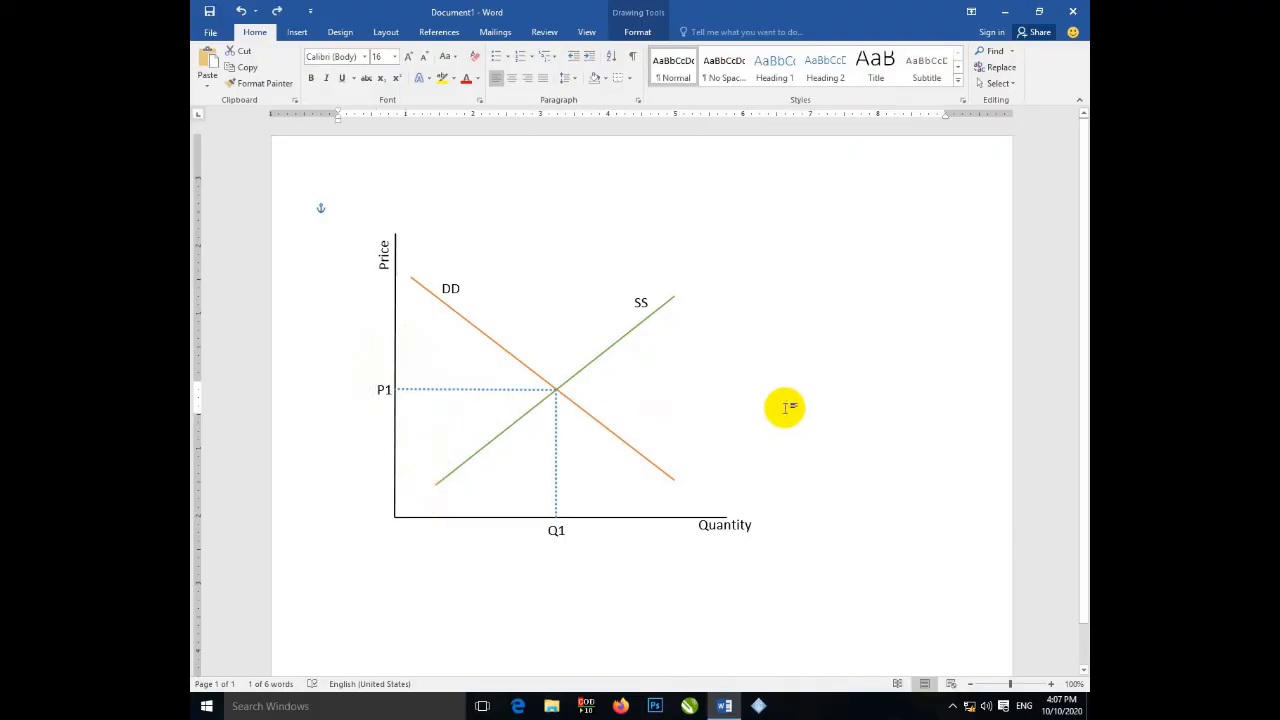